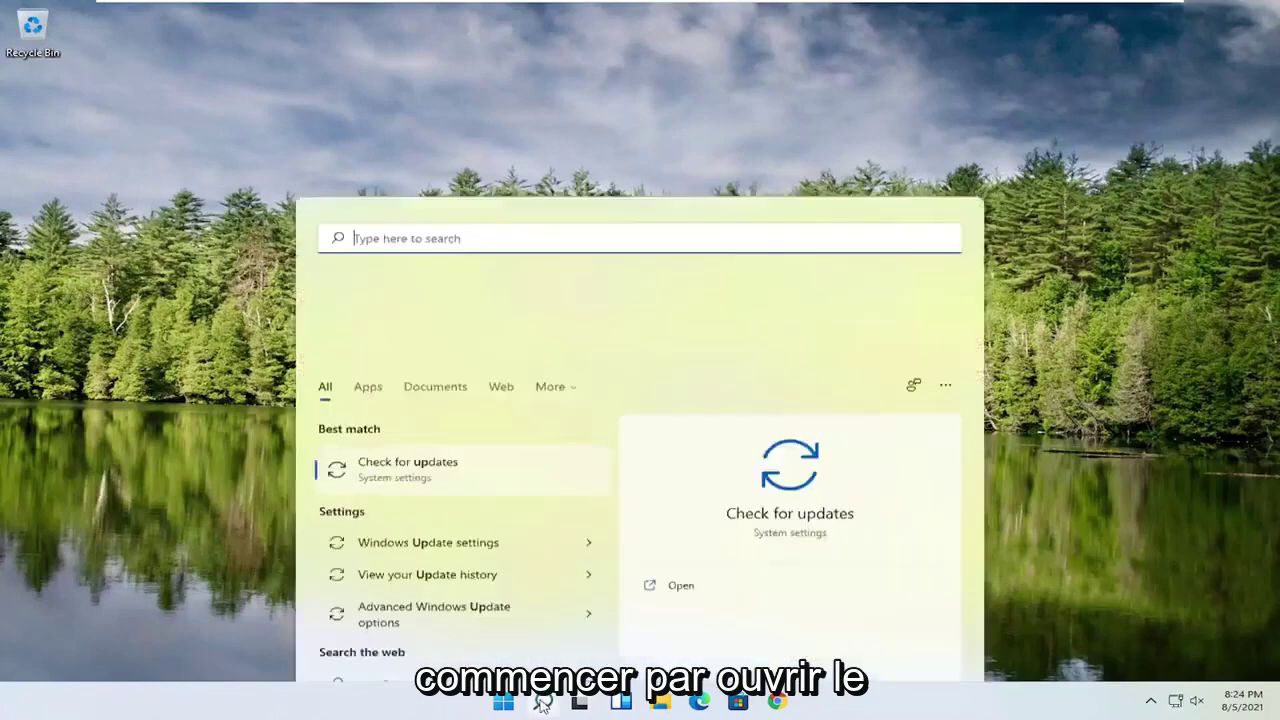
- Launch Registry Editor (regedit) as administrator, approve the account control prompt and reposition its window on the desktop
{"action": "type", "text": "regedit"}
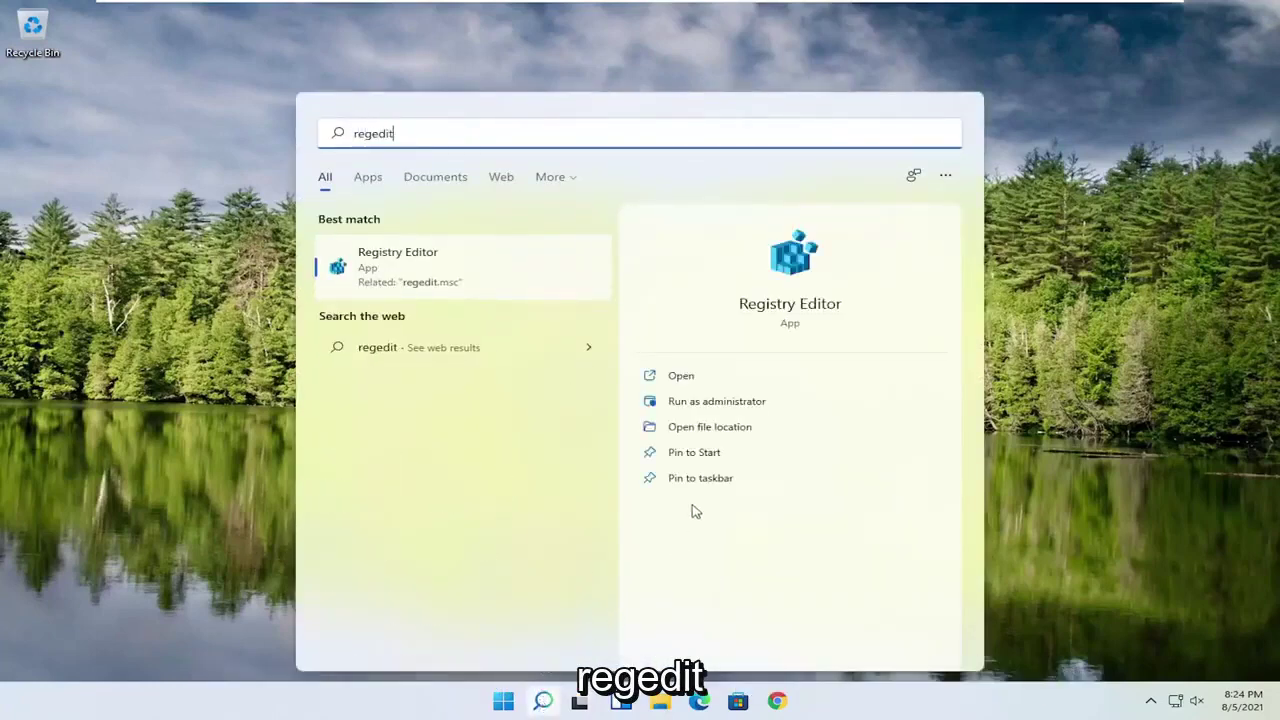
{"action": "right_click", "coordinate": [378, 268]}
{"action": "left_click", "coordinate": [447, 289]}
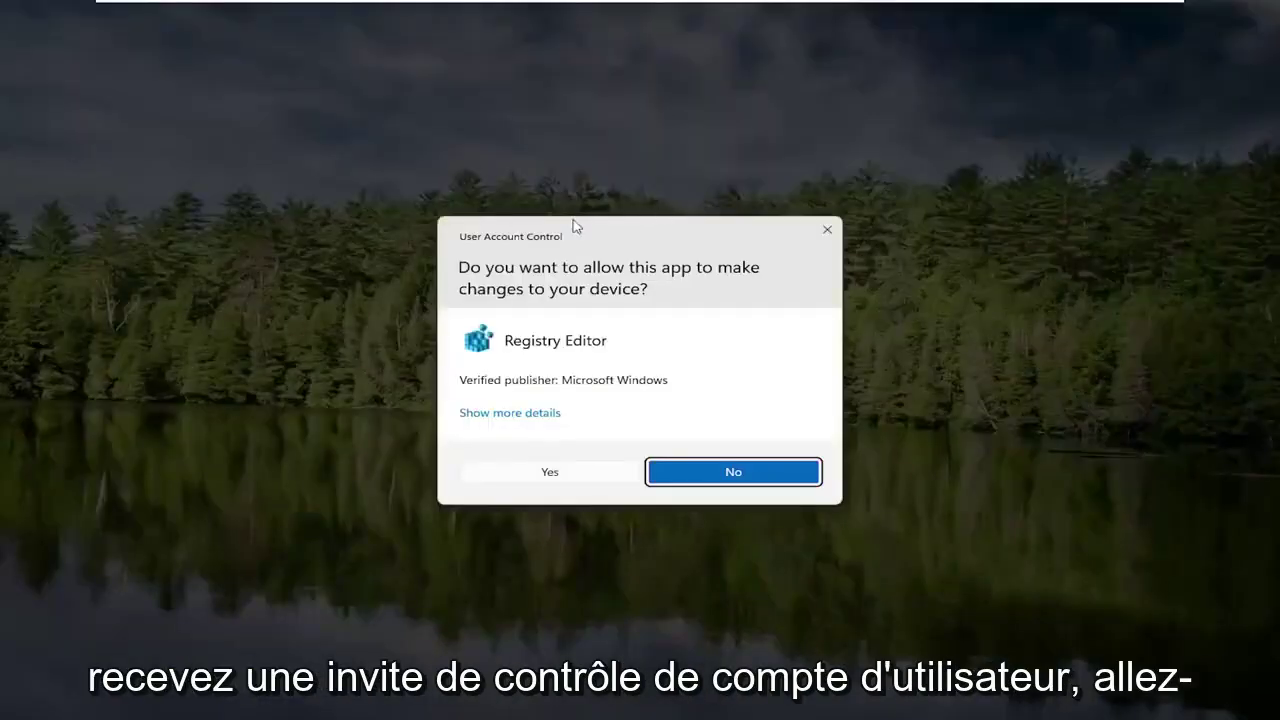
{"action": "left_click", "coordinate": [540, 473]}
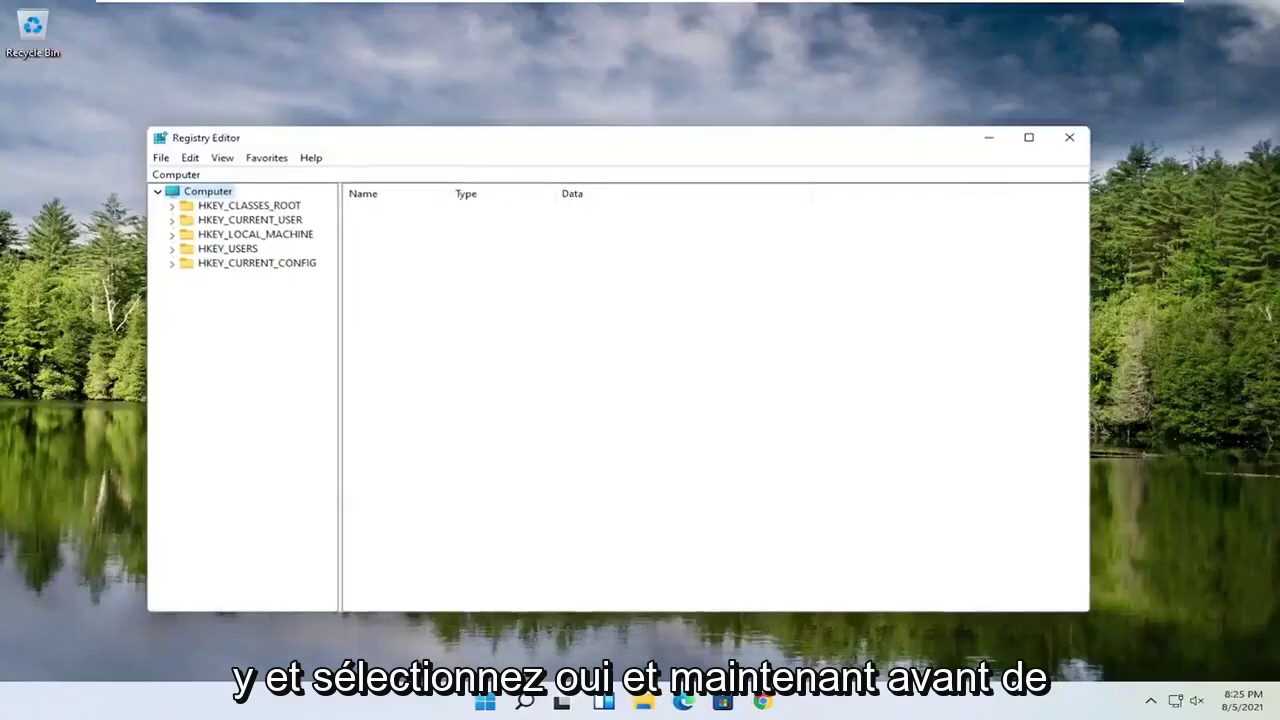
{"action": "left_click_drag", "start_coordinate": [469, 146], "coordinate": [516, 88]}
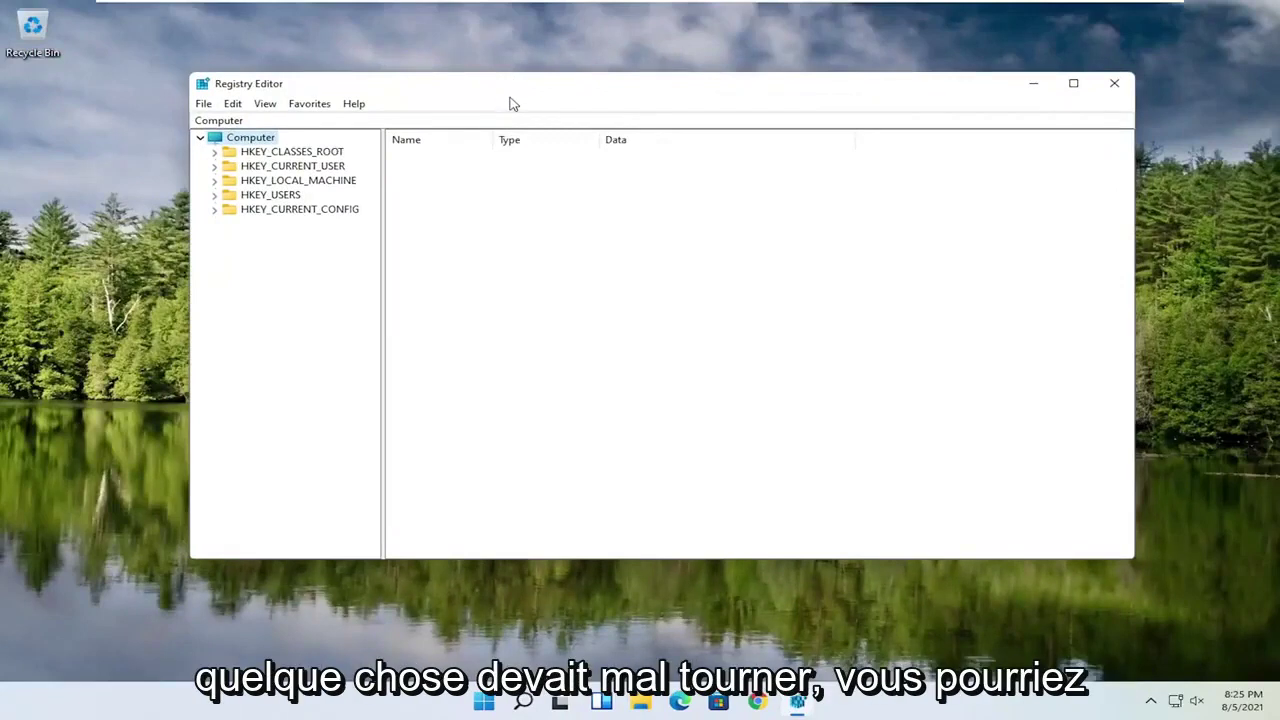
- Preview the registry export and import dialogs with Desktop as the location, cancelling both without saving or importing a file
{"action": "left_click", "coordinate": [204, 104]}
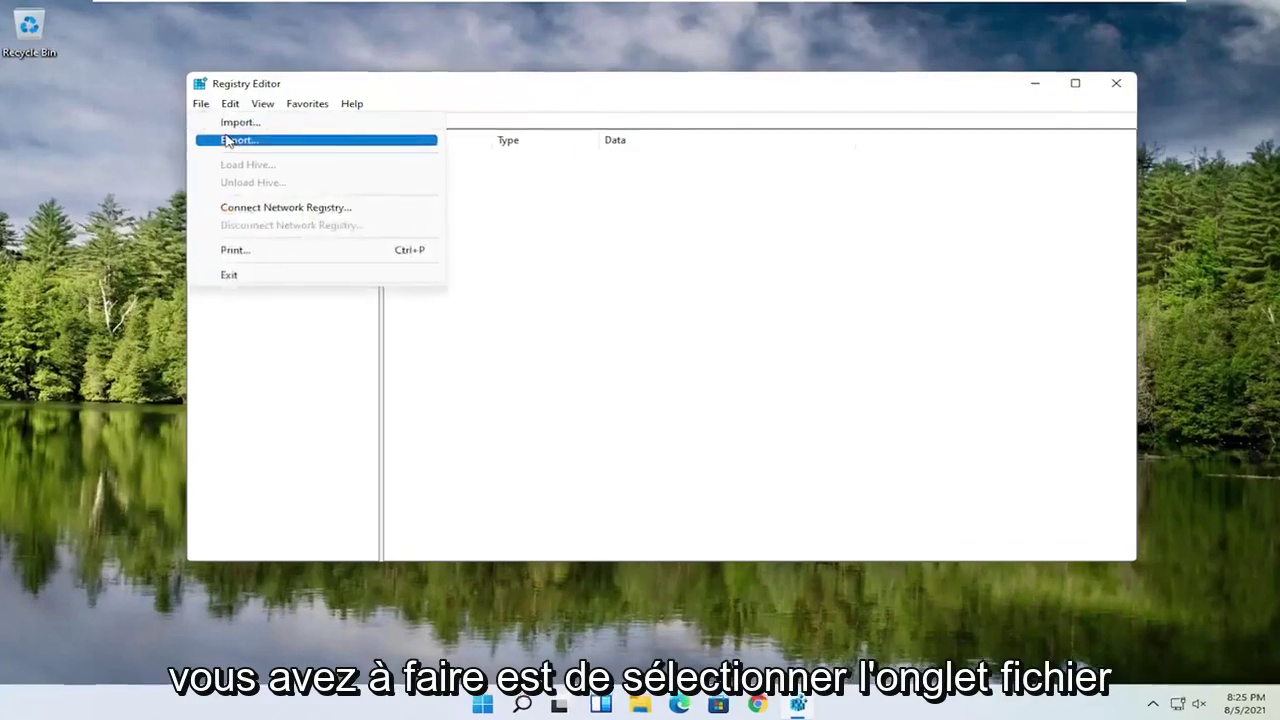
{"action": "left_click", "coordinate": [241, 140]}
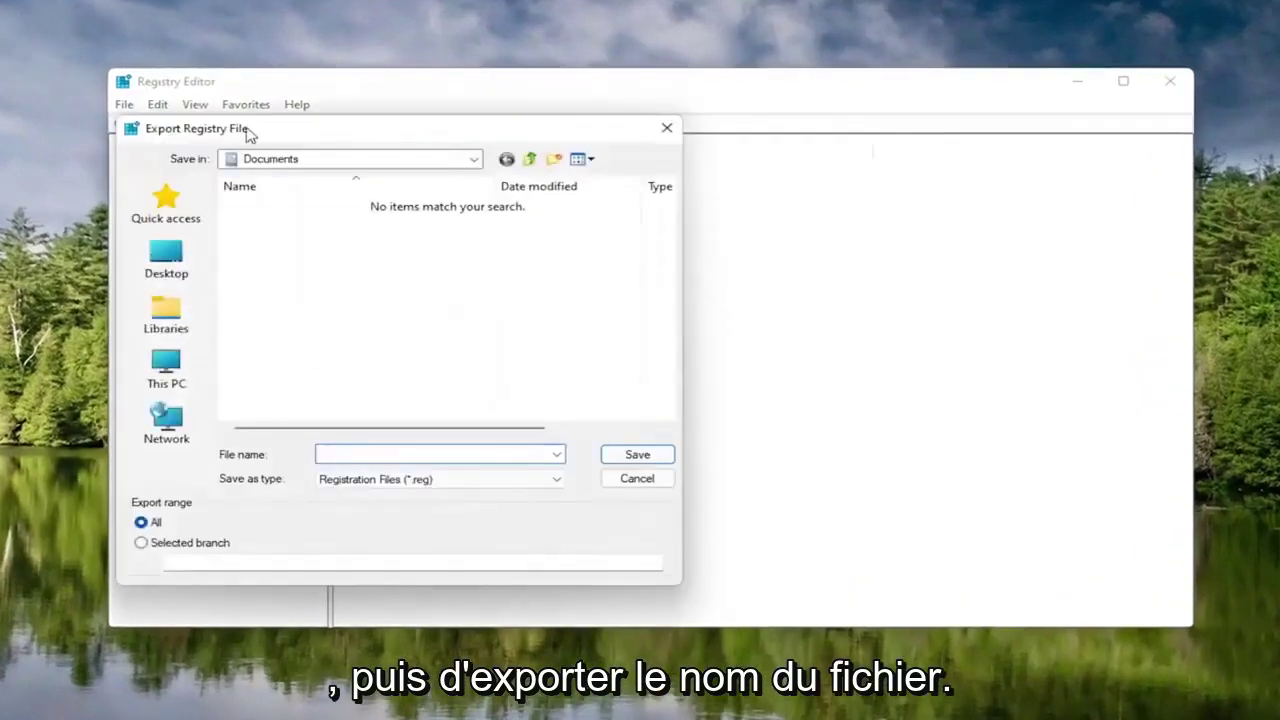
{"action": "left_click_drag", "start_coordinate": [251, 131], "coordinate": [443, 118]}
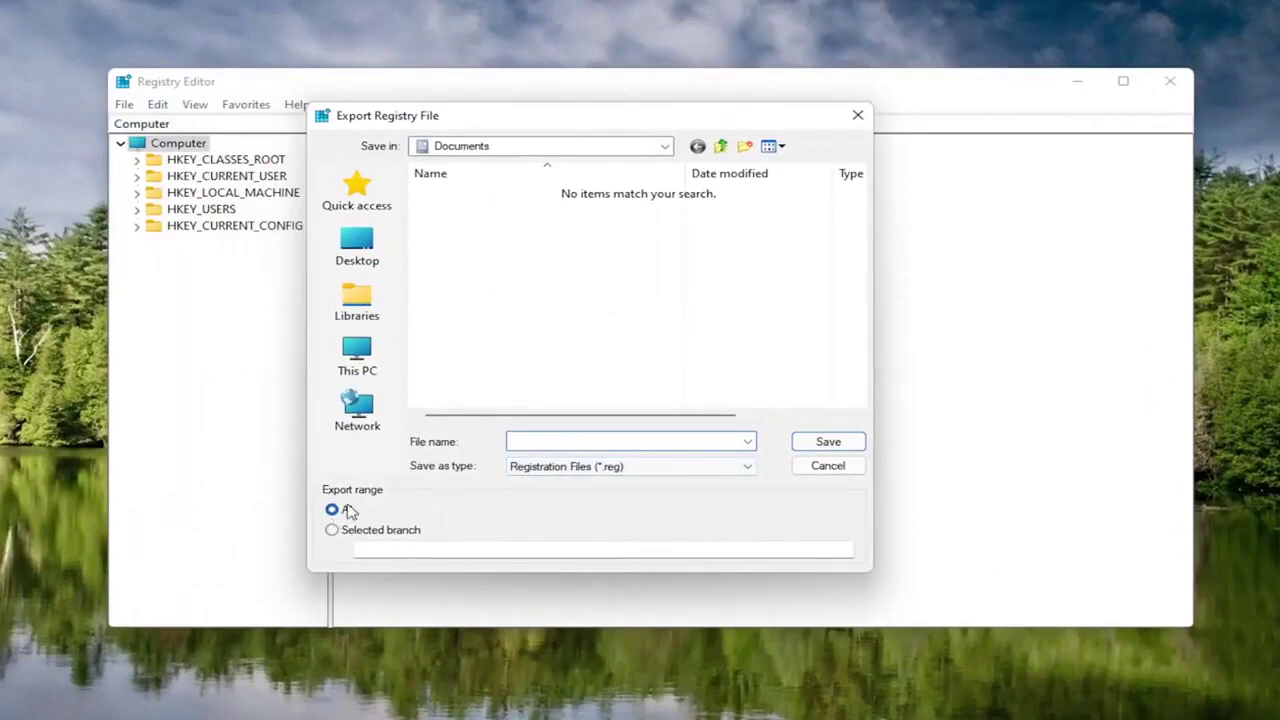
{"action": "left_click", "coordinate": [366, 240]}
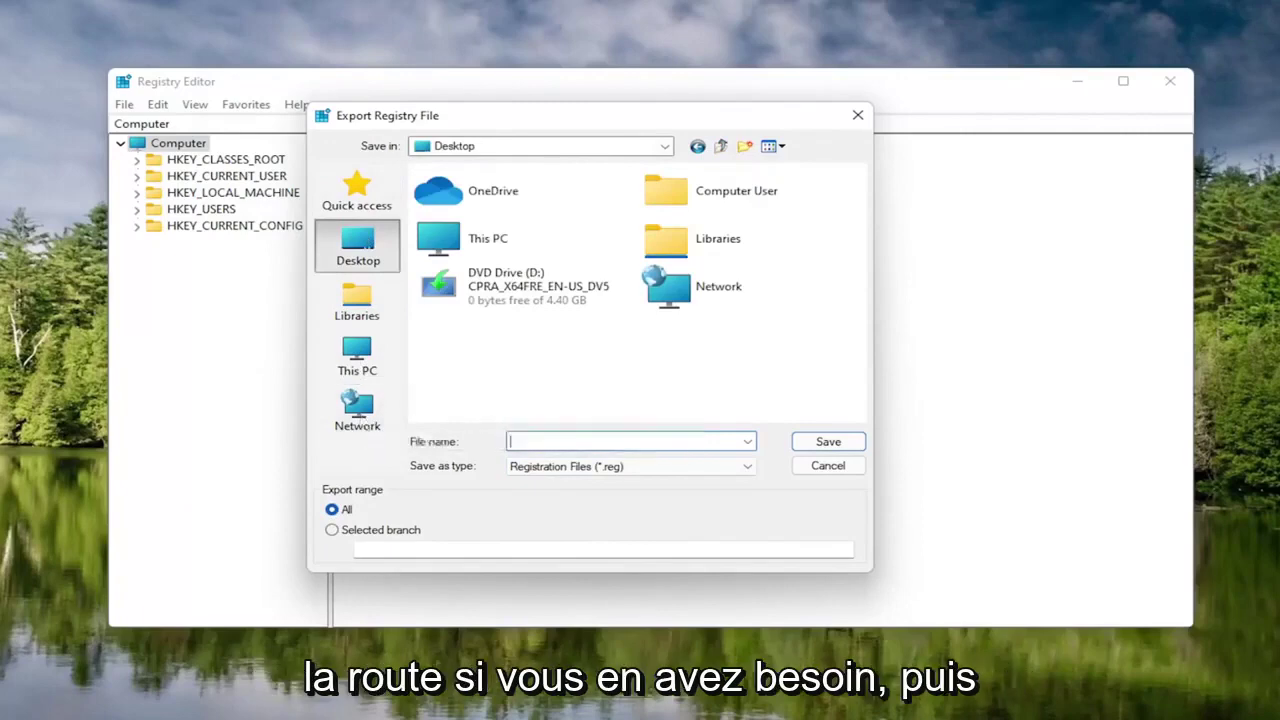
{"action": "left_click", "coordinate": [828, 466]}
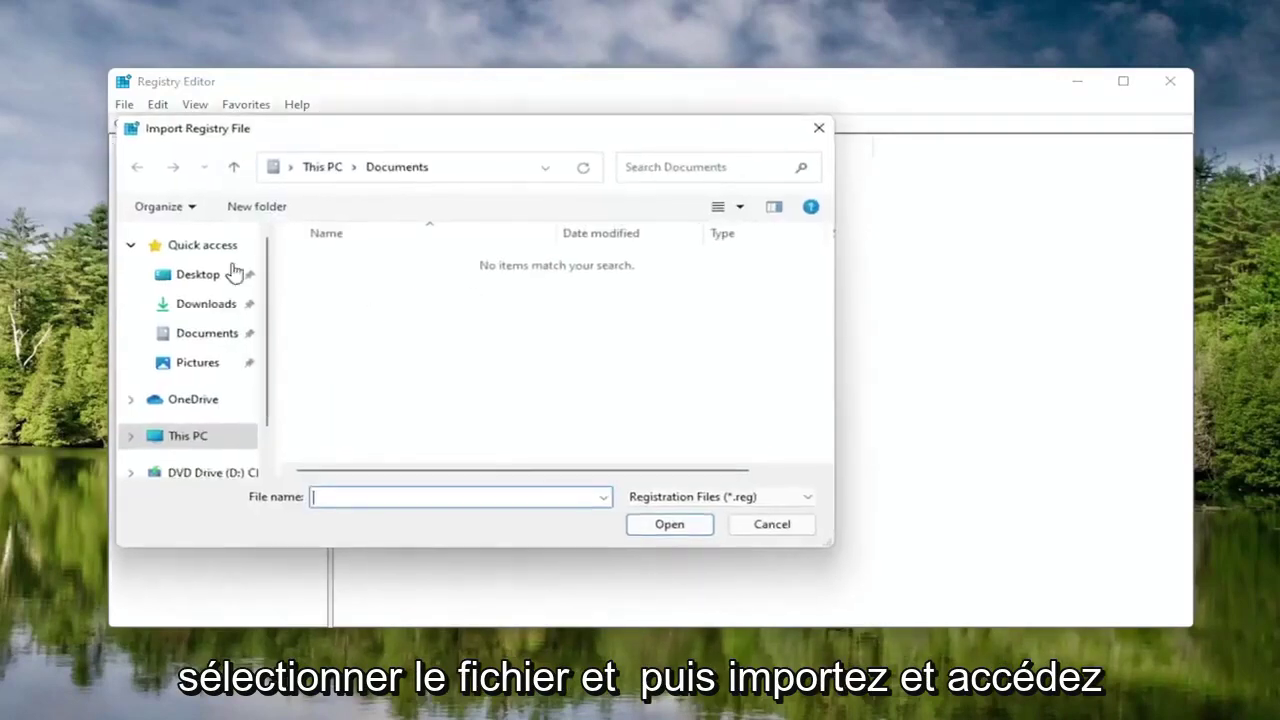
{"action": "left_click", "coordinate": [182, 276]}
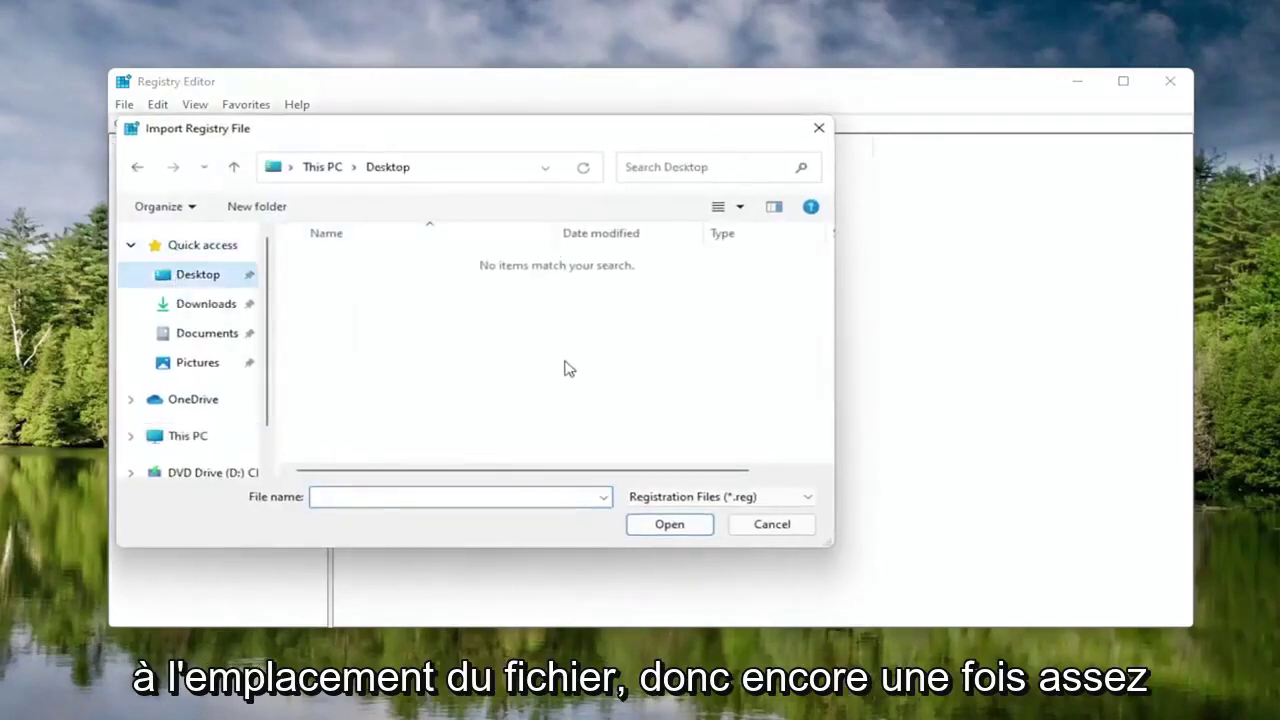
{"action": "left_click", "coordinate": [746, 524]}
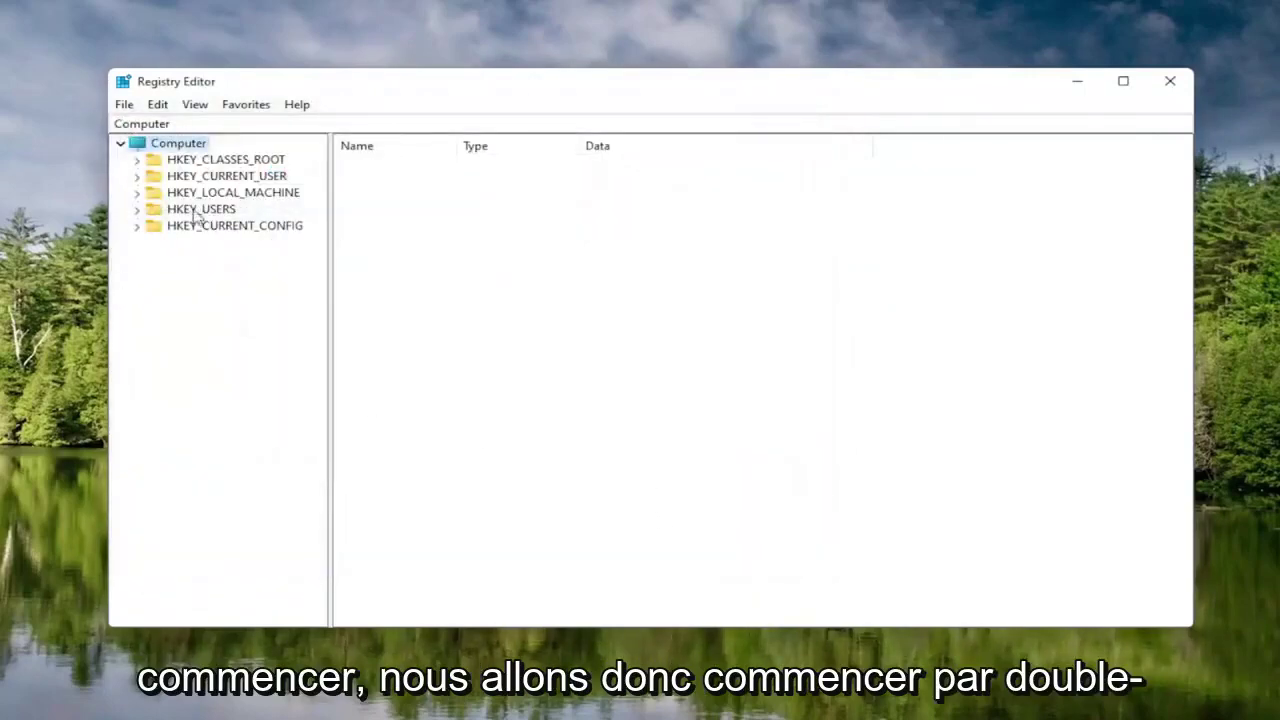
- Expand the registry path HKEY_LOCAL_MACHINE\SOFTWARE\Microsoft\Windows NT\CurrentVersion, widening the key tree for readable names
{"action": "double_click", "coordinate": [211, 198]}
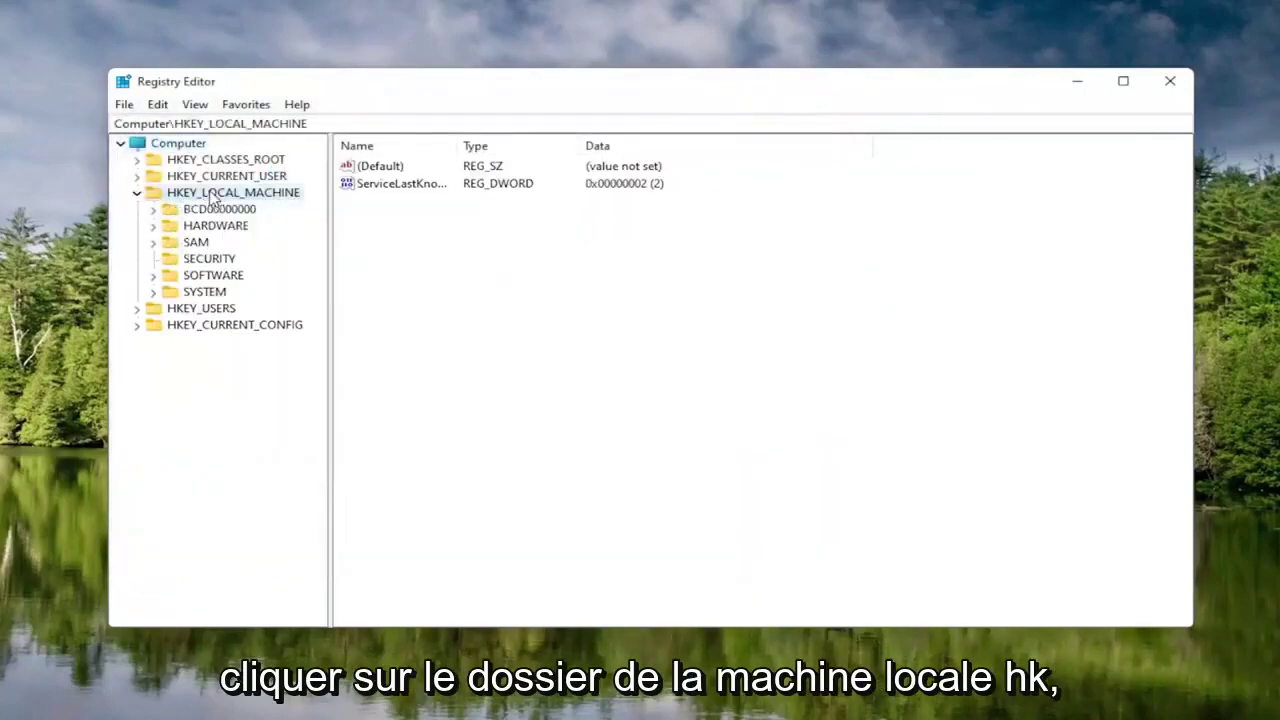
{"action": "double_click", "coordinate": [212, 276]}
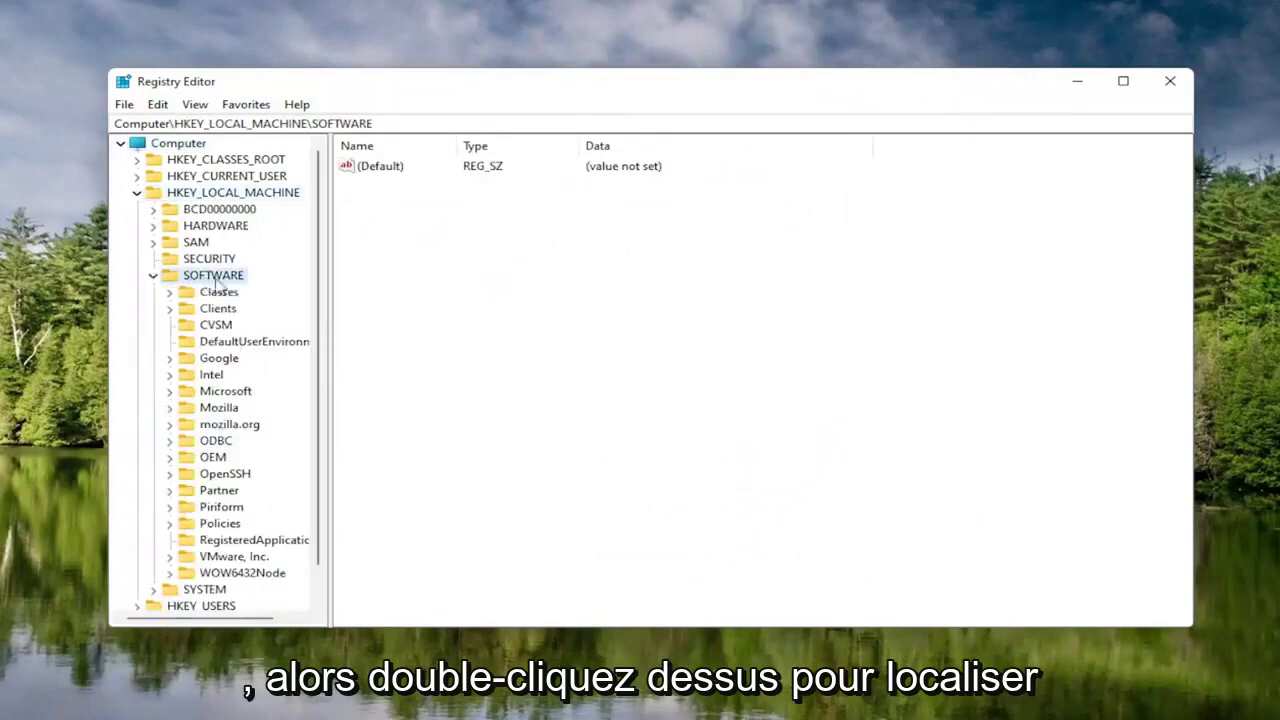
{"action": "double_click", "coordinate": [214, 391]}
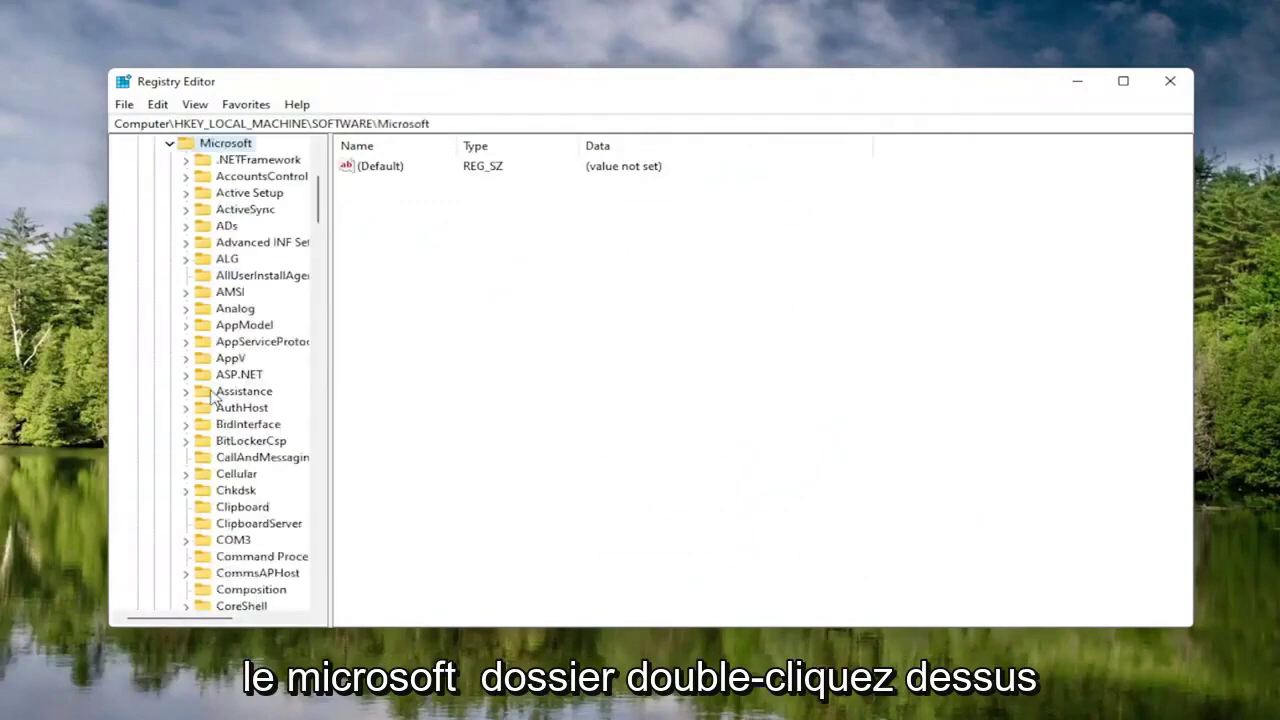
{"action": "left_click_drag", "start_coordinate": [329, 331], "coordinate": [414, 335]}
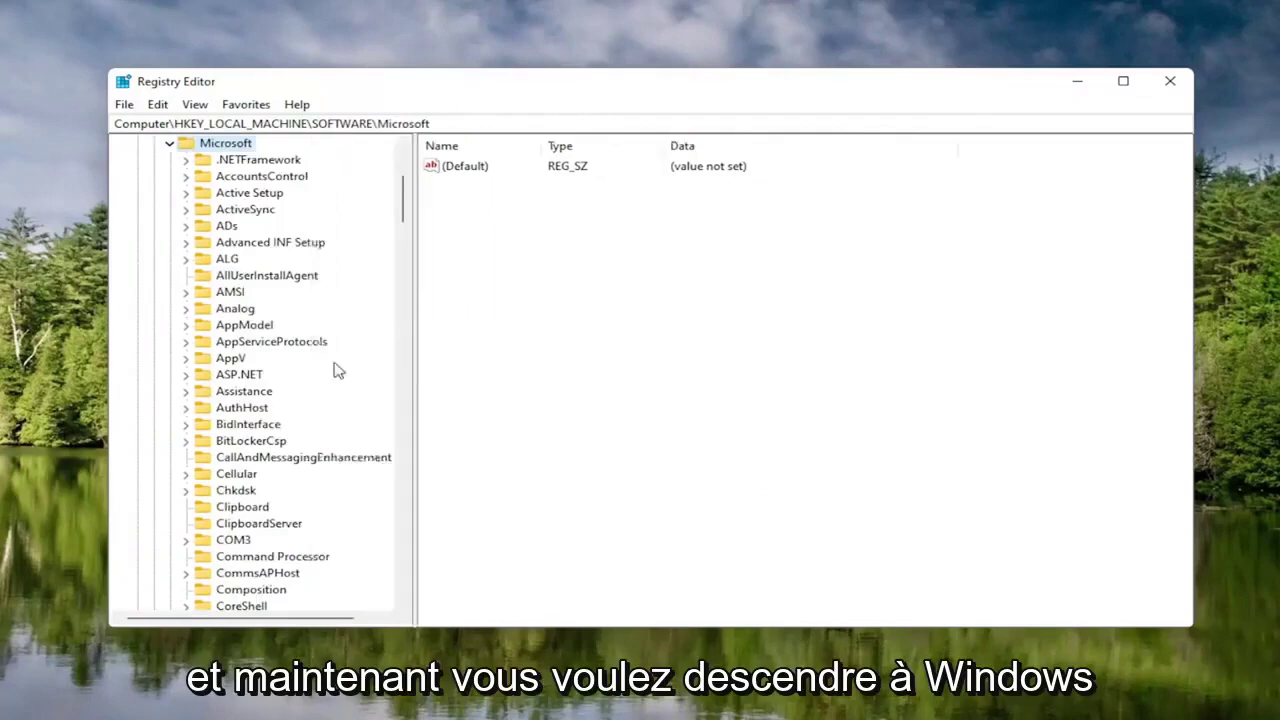
{"action": "scroll", "coordinate": [250, 458], "scroll_direction": "down", "scroll_amount": 18}
{"action": "scroll", "coordinate": [253, 460], "scroll_direction": "down", "scroll_amount": 20}
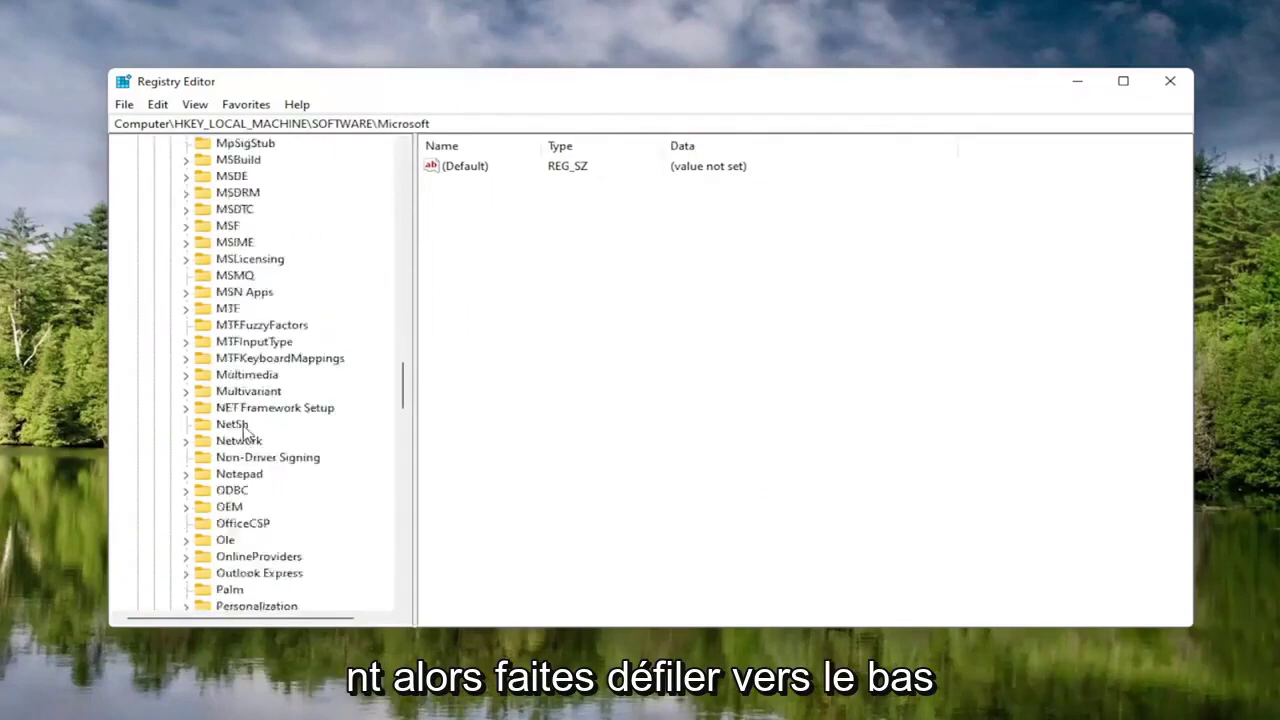
{"action": "scroll", "coordinate": [250, 440], "scroll_direction": "down", "scroll_amount": 7}
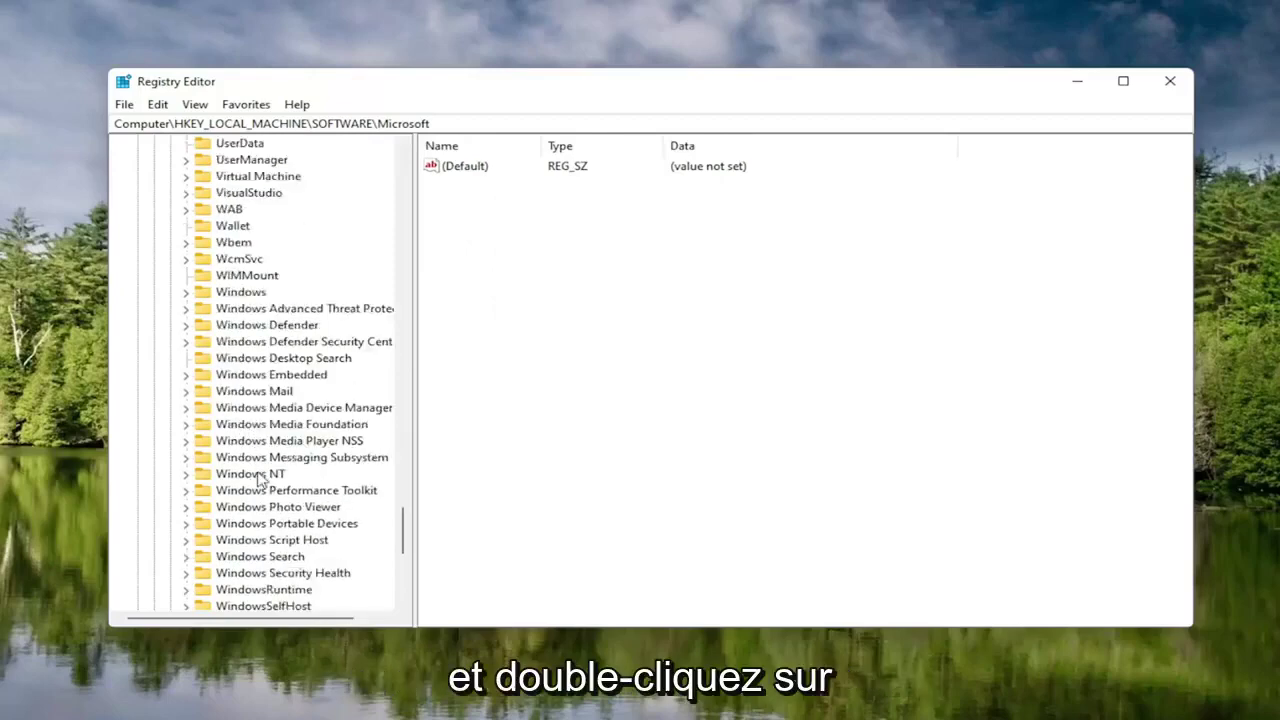
{"action": "double_click", "coordinate": [258, 476]}
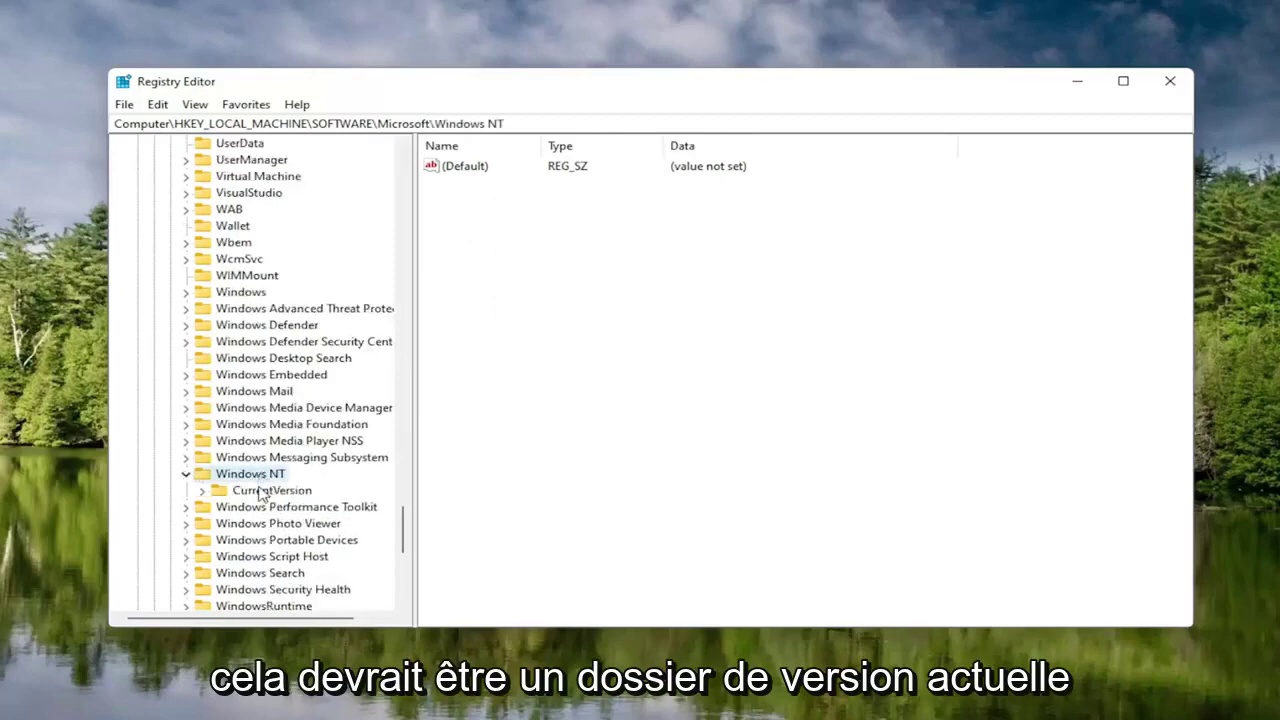
{"action": "double_click", "coordinate": [268, 490]}
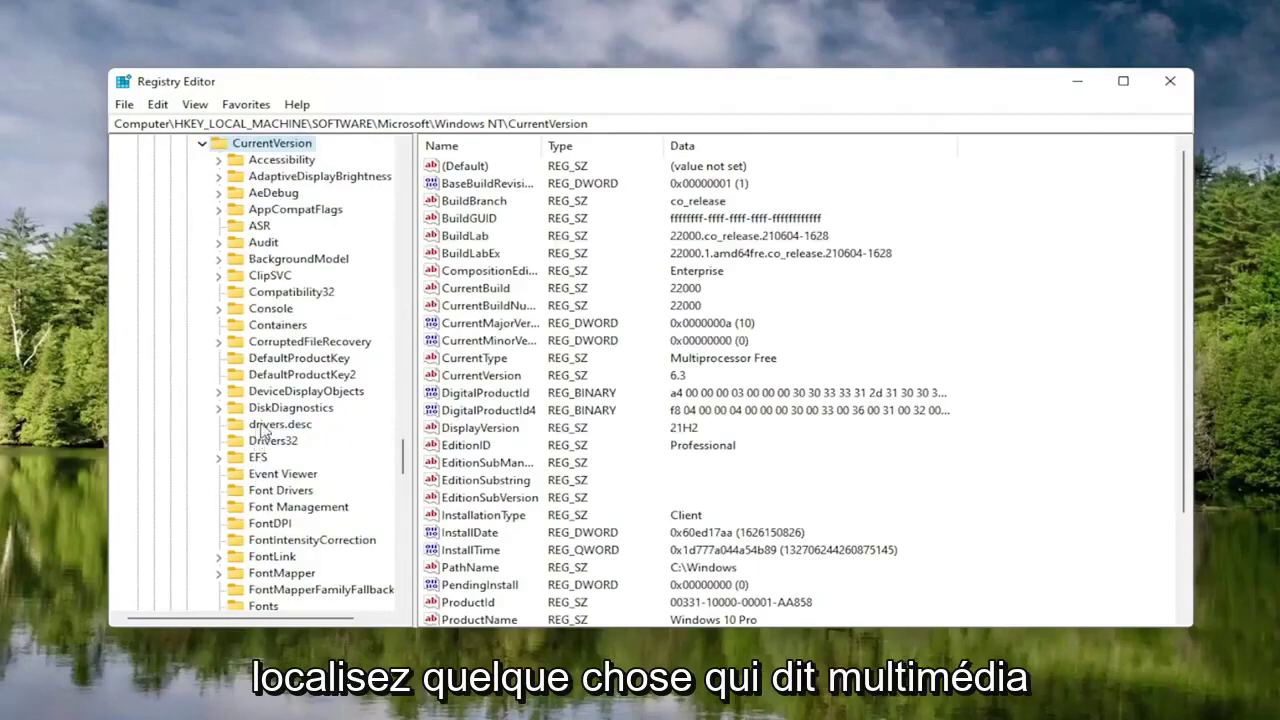
- Open the Multimedia\SystemProfile key under CurrentVersion and widen the Name column to show full value names
{"action": "scroll", "coordinate": [258, 430], "scroll_direction": "down", "scroll_amount": 7}
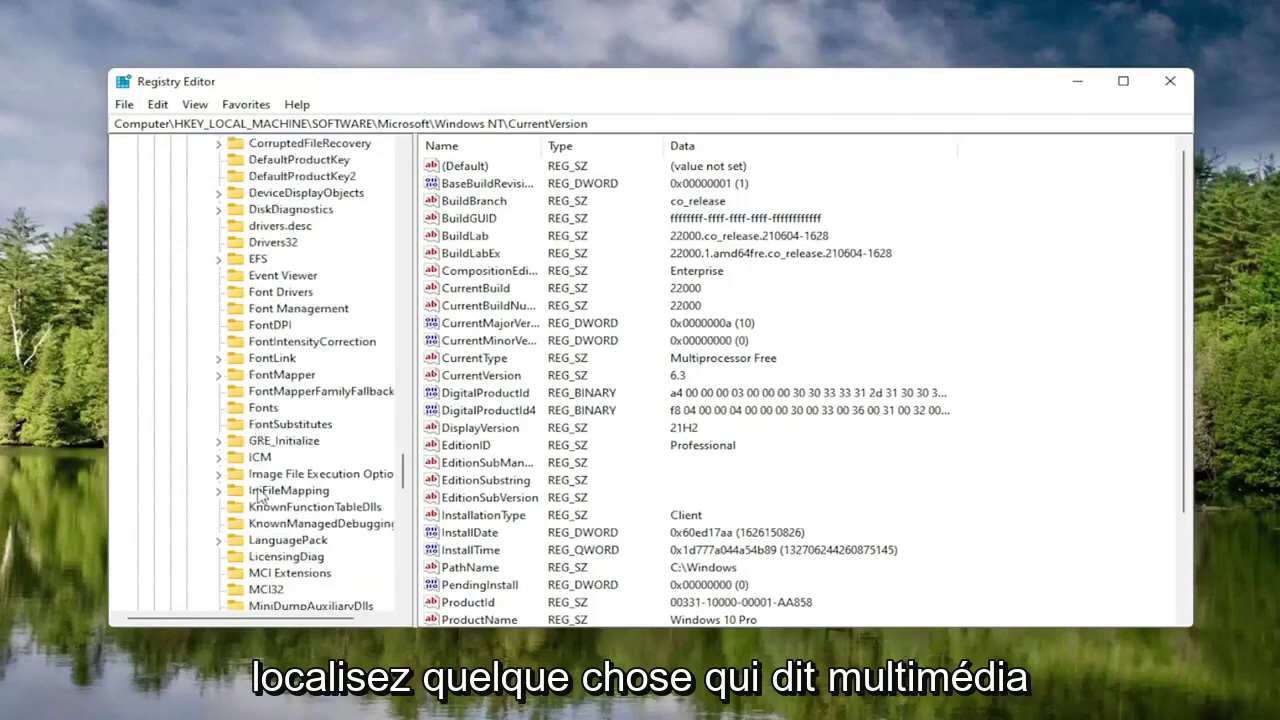
{"action": "scroll", "coordinate": [262, 500], "scroll_direction": "down", "scroll_amount": 1}
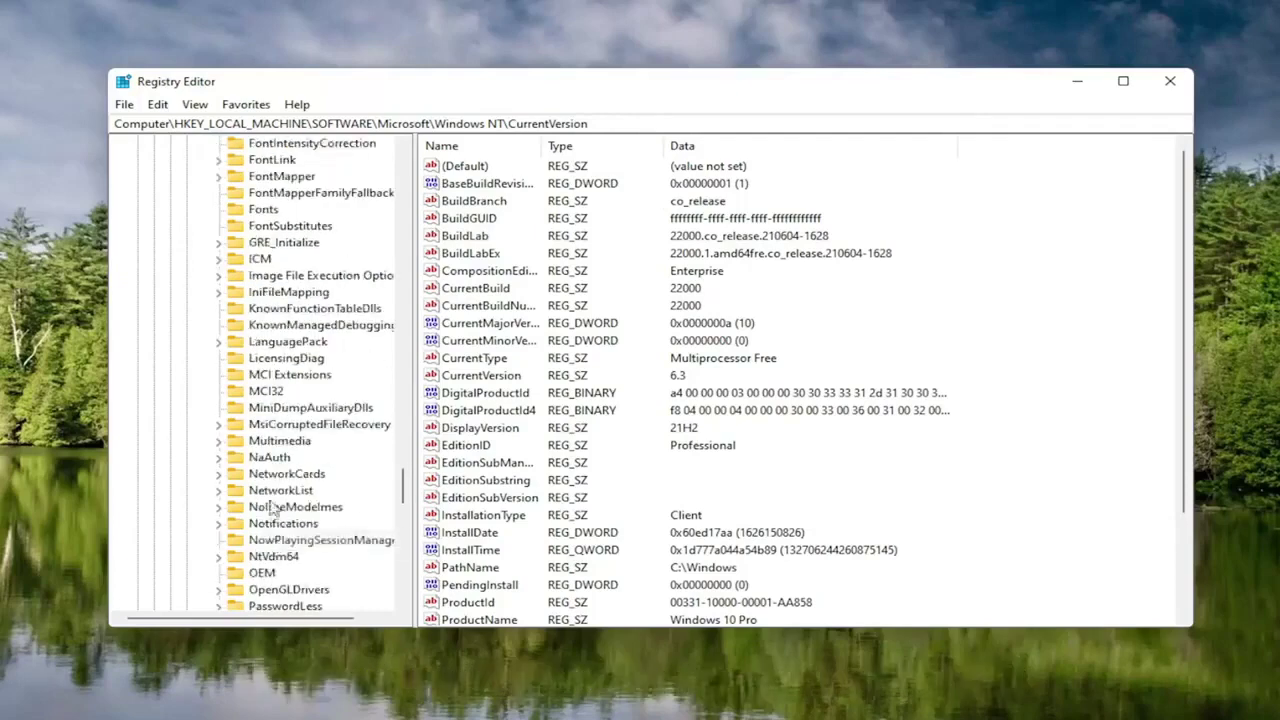
{"action": "left_click", "coordinate": [275, 445]}
{"action": "double_click", "coordinate": [272, 446]}
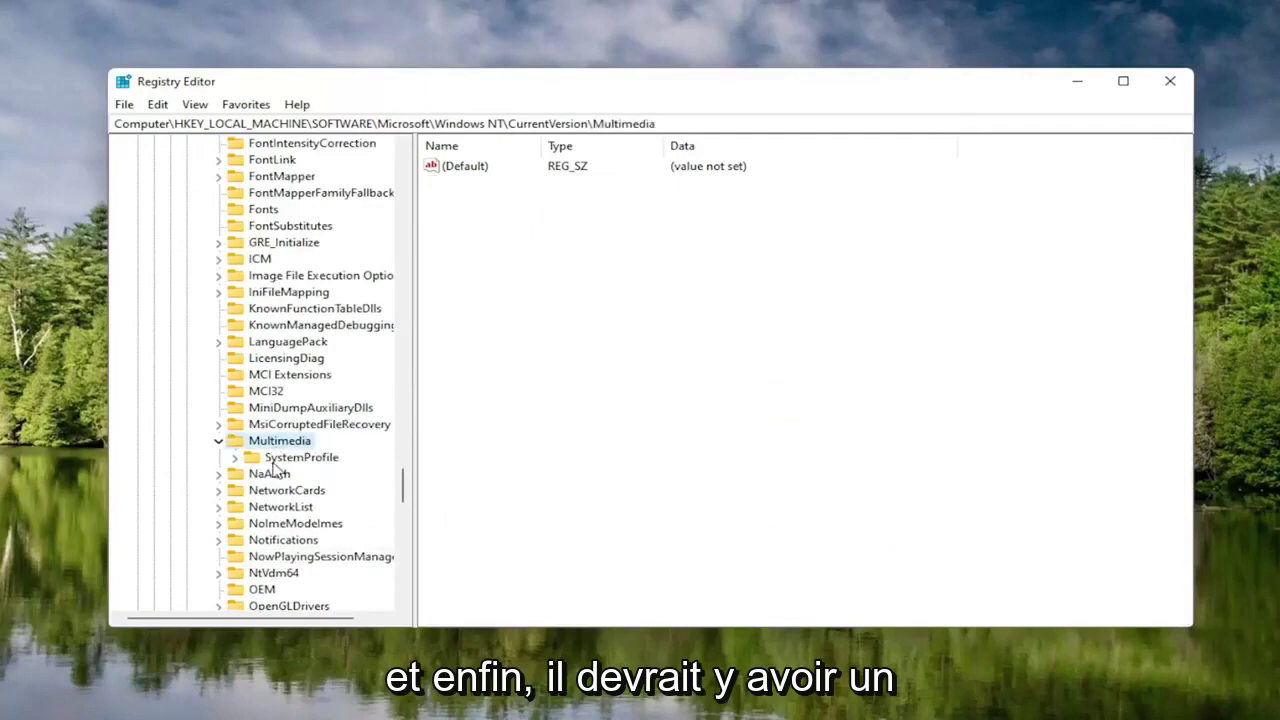
{"action": "left_click", "coordinate": [268, 460]}
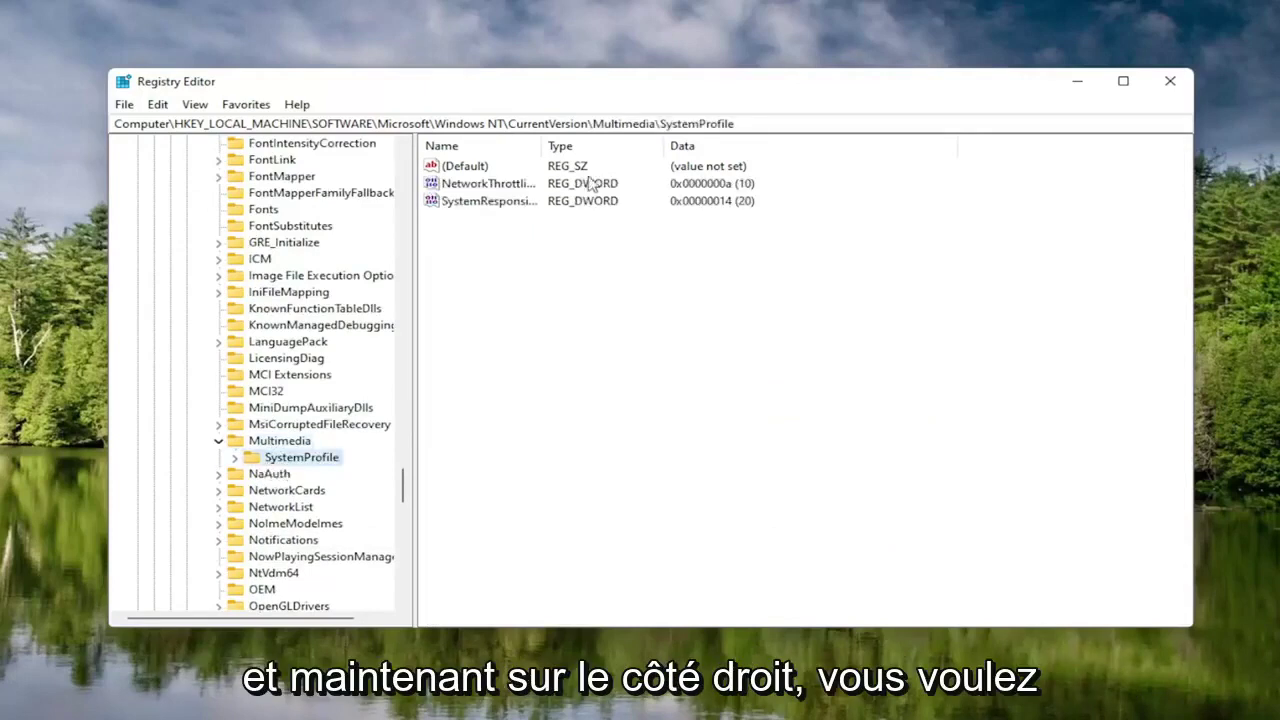
{"action": "left_click_drag", "start_coordinate": [543, 146], "coordinate": [663, 147]}
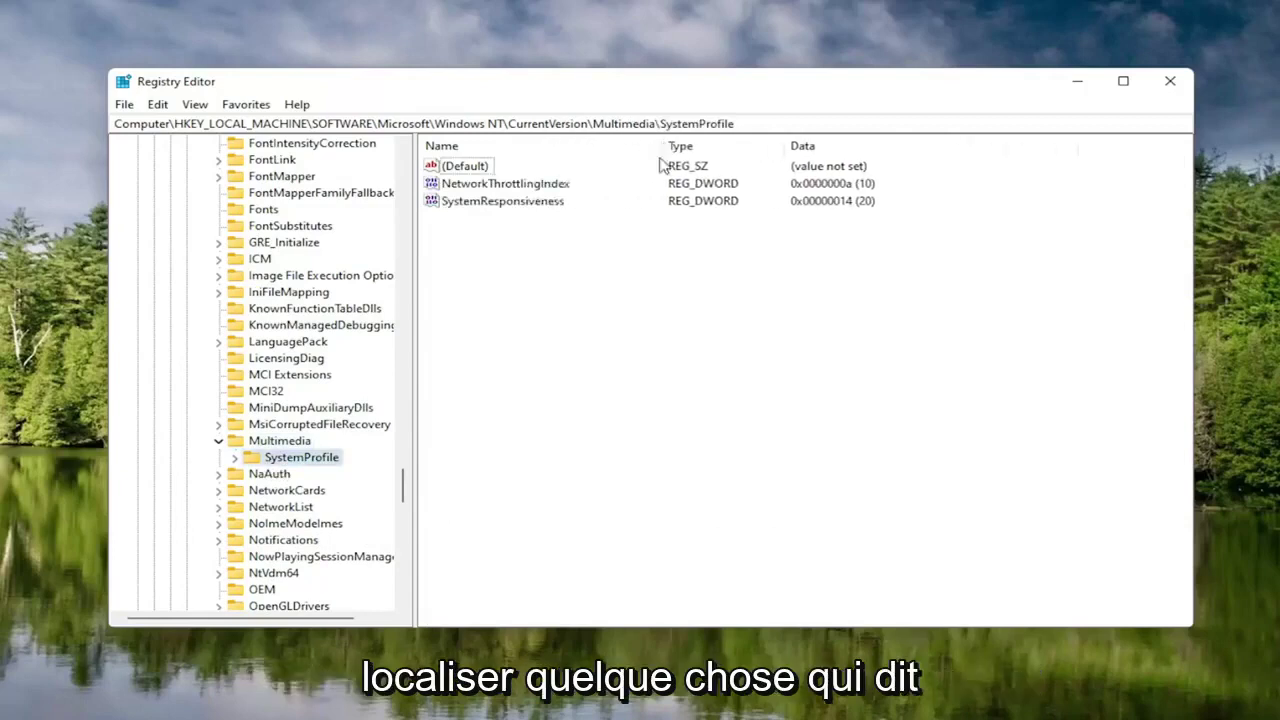
- Set the NetworkThrottlingIndex DWORD value to FFFFFFFF with the base kept at Hexadecimal
{"action": "double_click", "coordinate": [513, 184]}
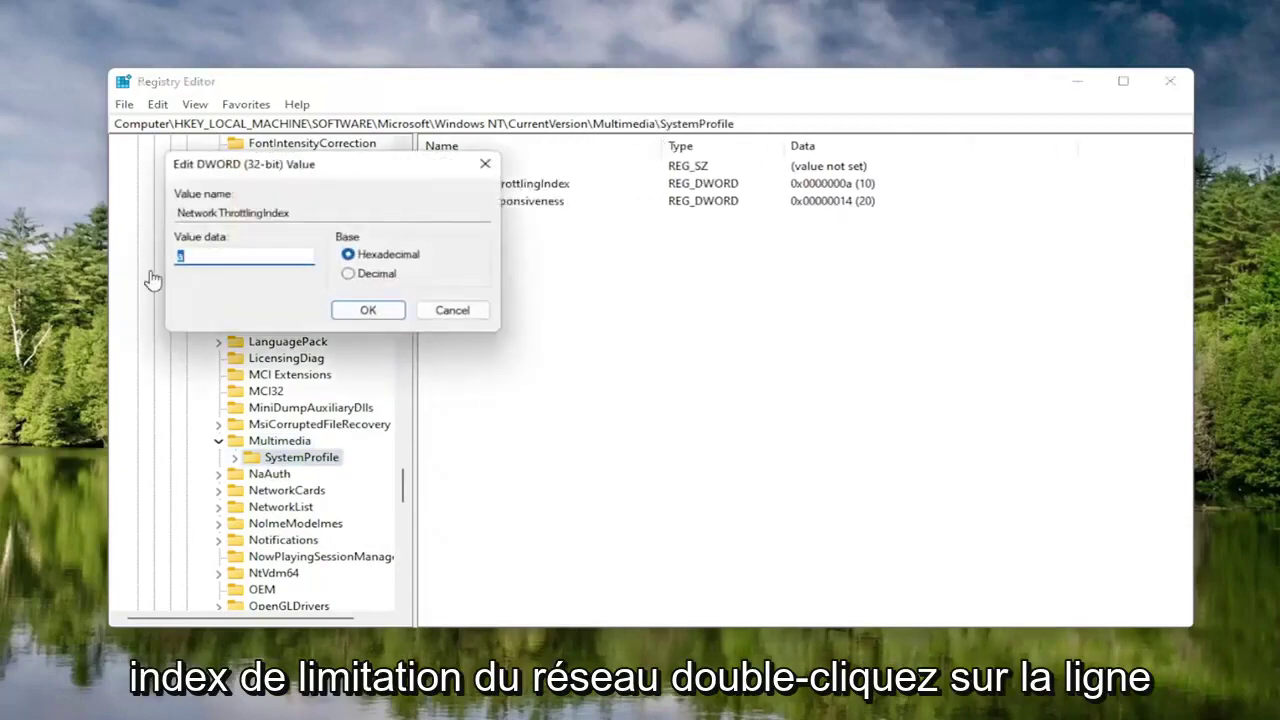
{"action": "left_click_drag", "start_coordinate": [270, 172], "coordinate": [652, 215]}
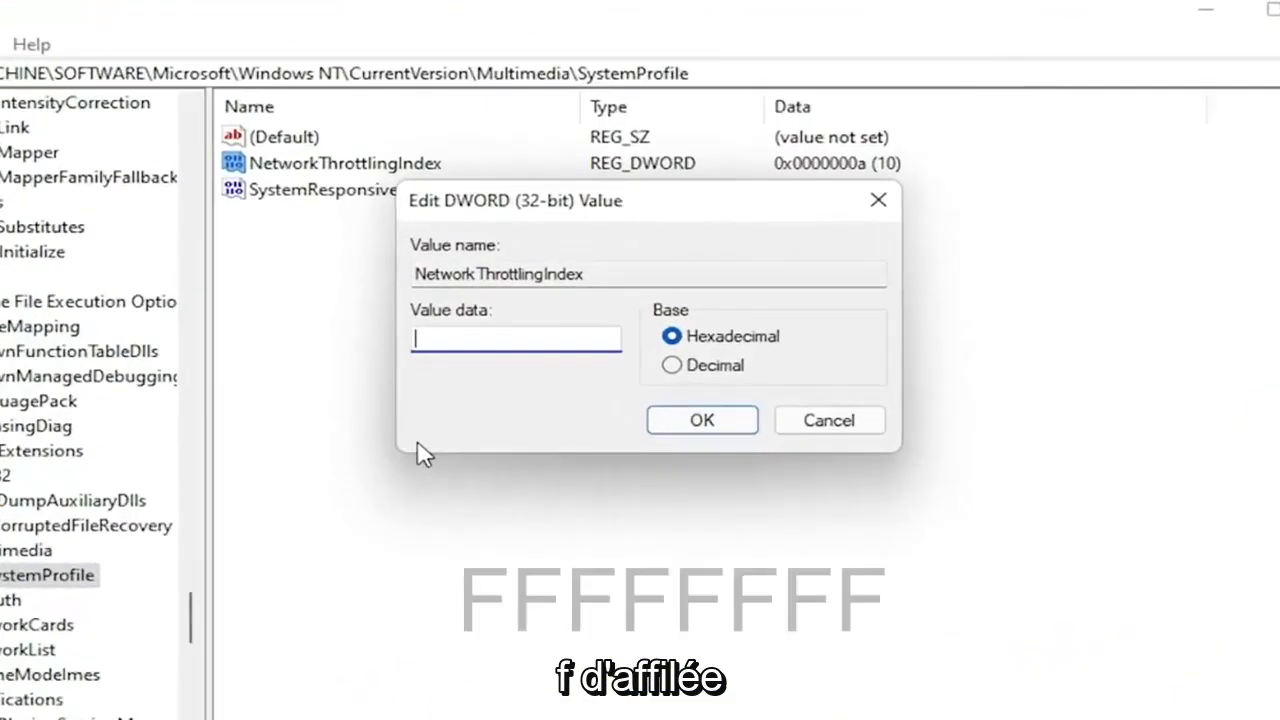
{"action": "type", "text": "FF"}
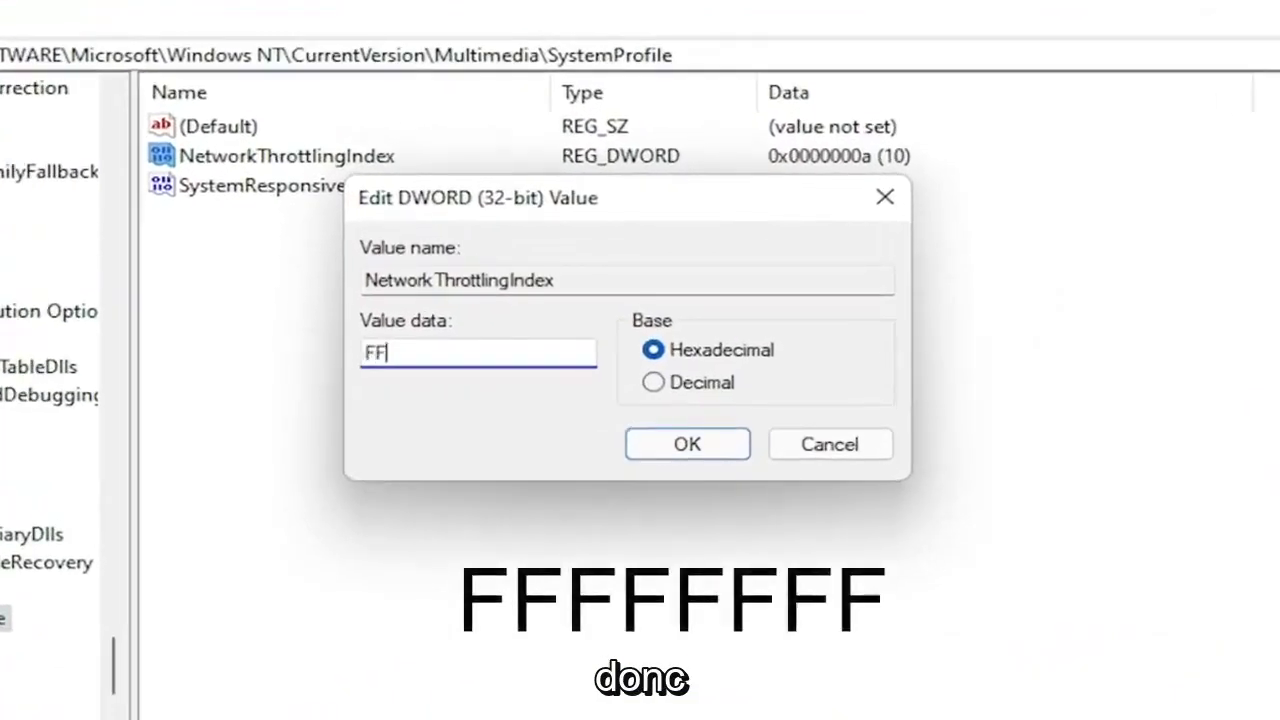
{"action": "type", "text": "FFFFF"}
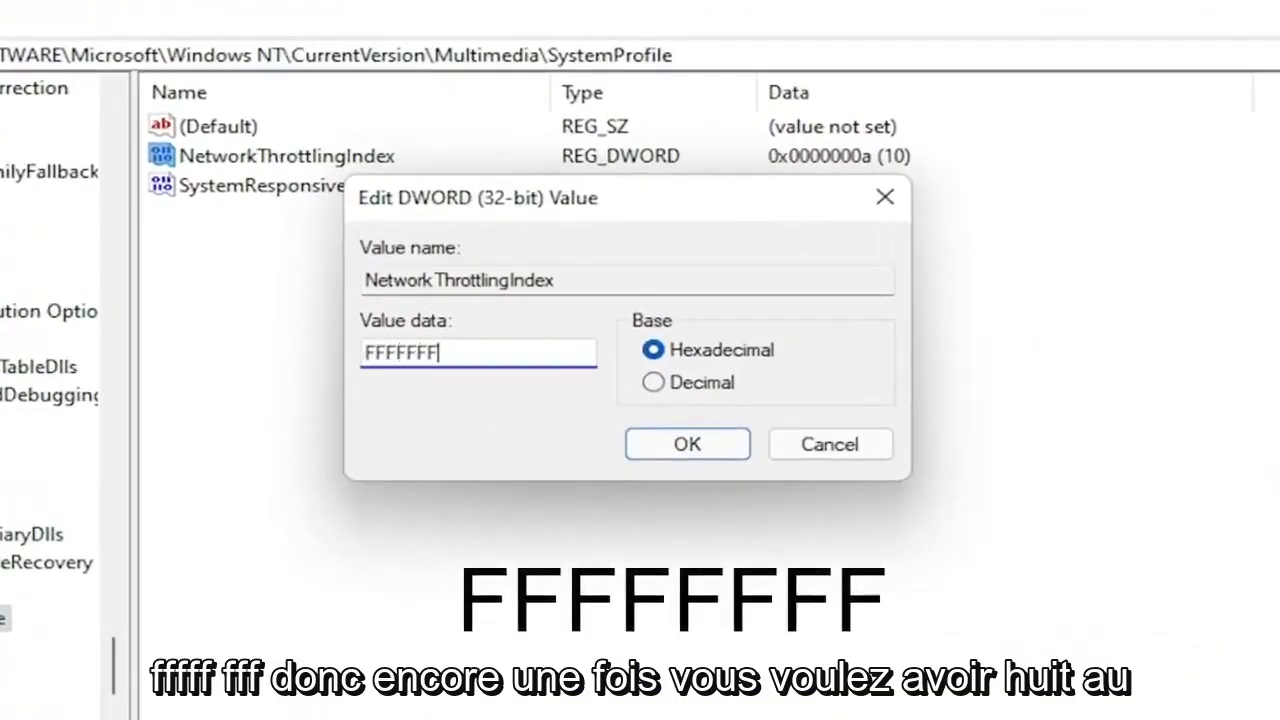
{"action": "type", "text": "F"}
{"action": "key", "text": "shift+Left"}
{"action": "key", "text": "shift+Left"}
{"action": "key", "text": "shift+Left"}
{"action": "key", "text": "shift+Left"}
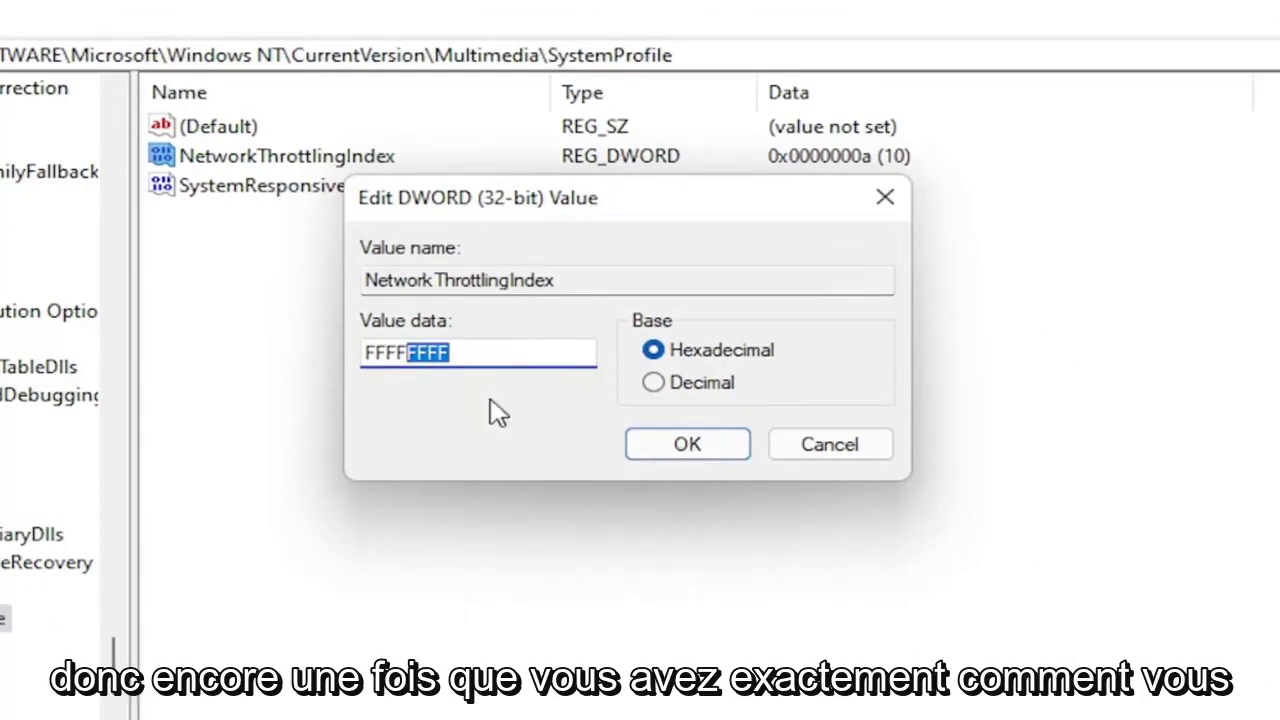
{"action": "left_click", "coordinate": [480, 353]}
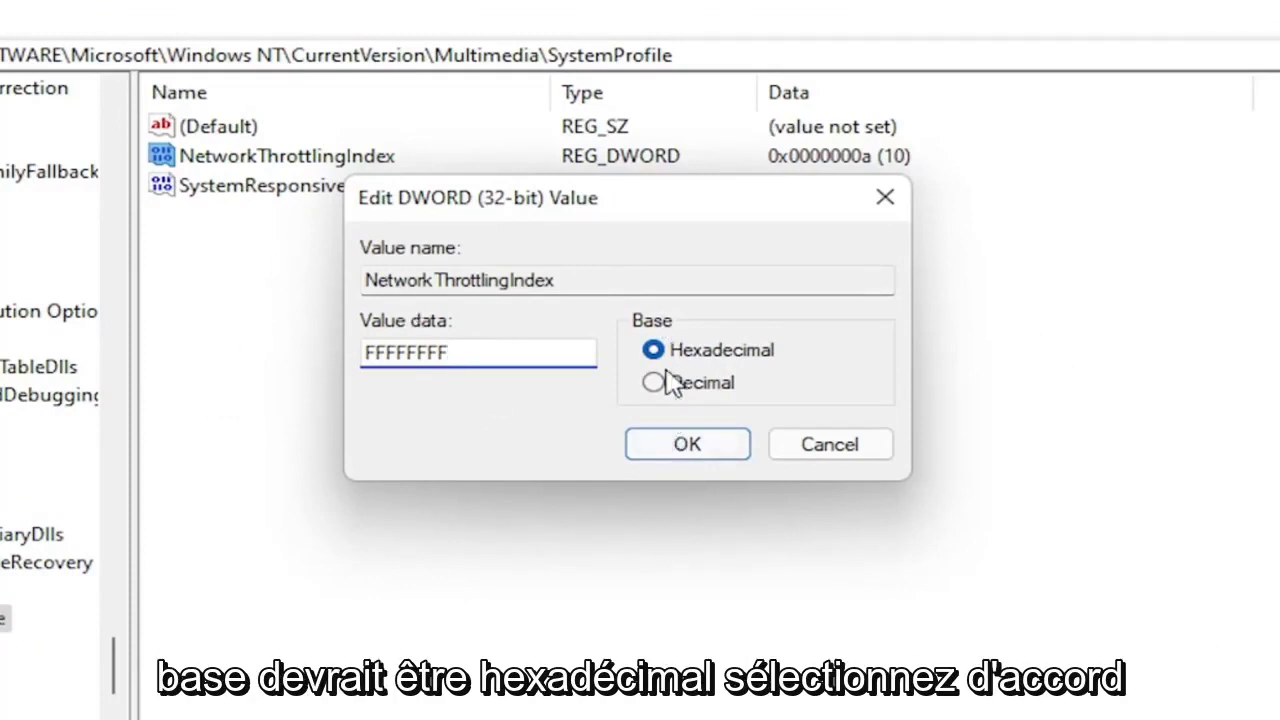
{"action": "left_click", "coordinate": [686, 443]}
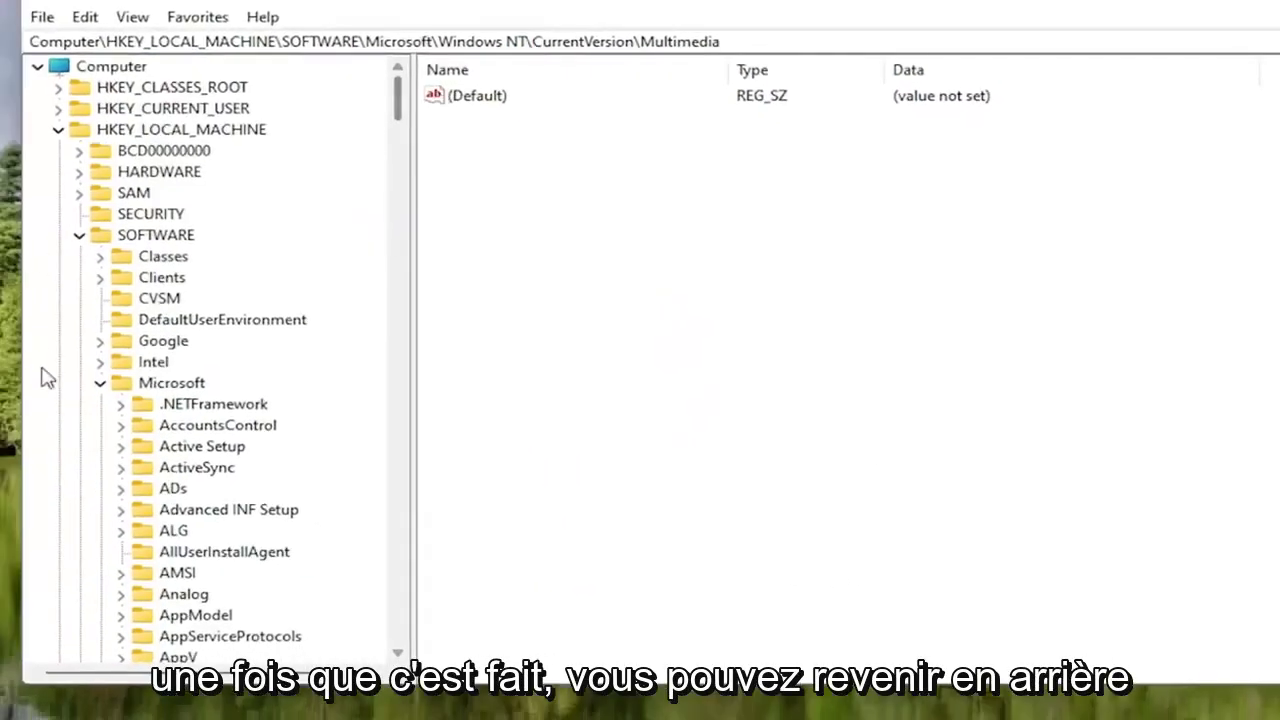
- Collapse the Microsoft, SOFTWARE and HKEY_LOCAL_MACHINE keys in the registry tree
{"action": "left_click", "coordinate": [100, 383]}
{"action": "left_click", "coordinate": [79, 235]}
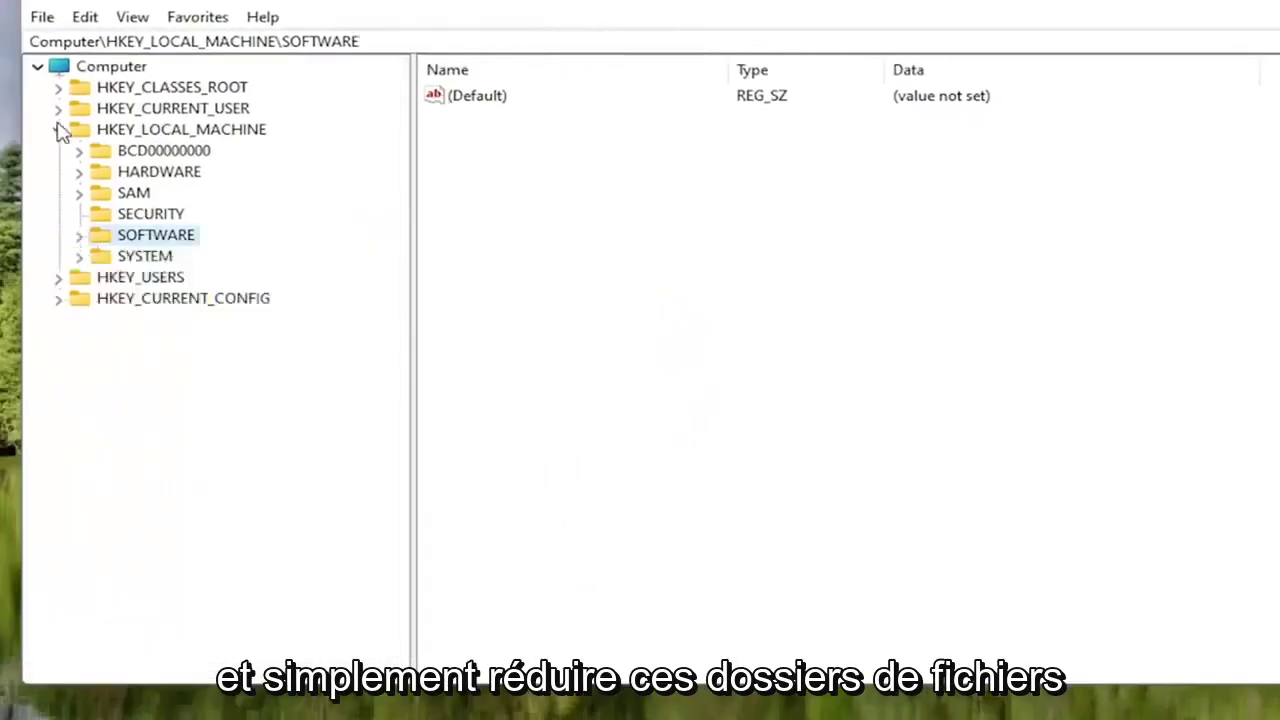
{"action": "left_click", "coordinate": [58, 129]}
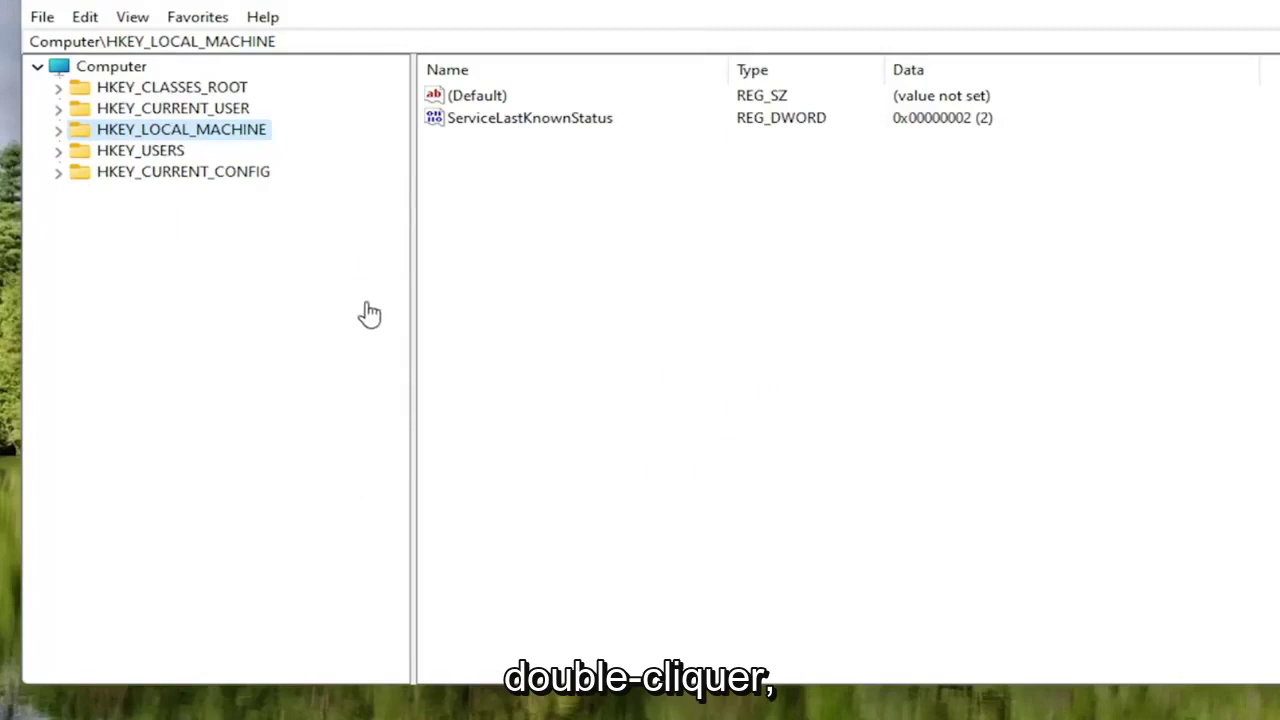
- Expand the registry path HKEY_LOCAL_MACHINE\SYSTEM\CurrentControlSet\Services
{"action": "double_click", "coordinate": [222, 132]}
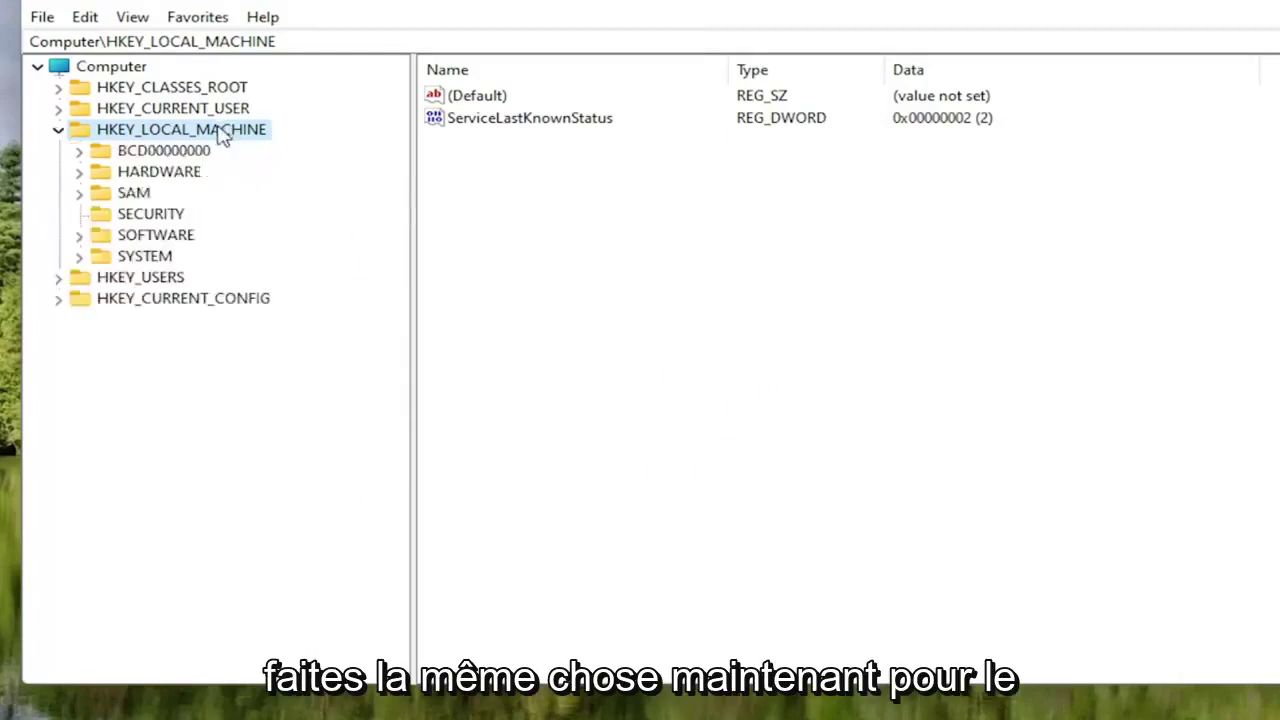
{"action": "double_click", "coordinate": [145, 256]}
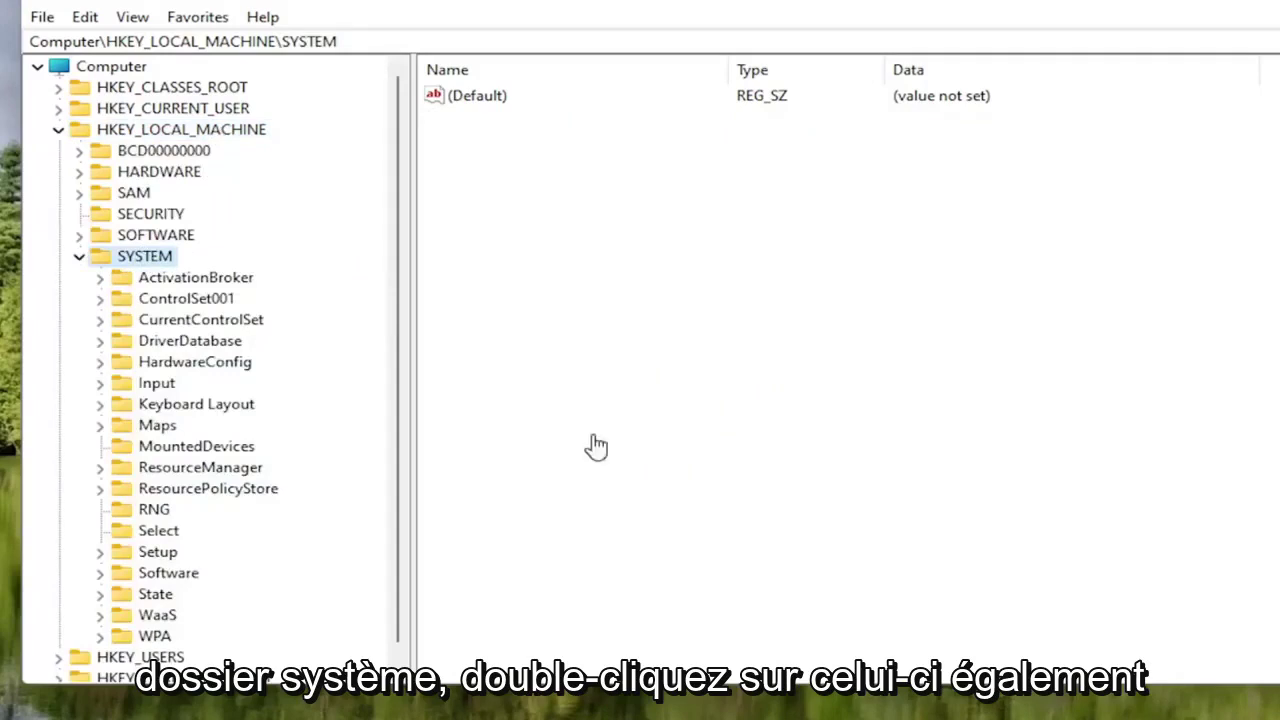
{"action": "double_click", "coordinate": [211, 322]}
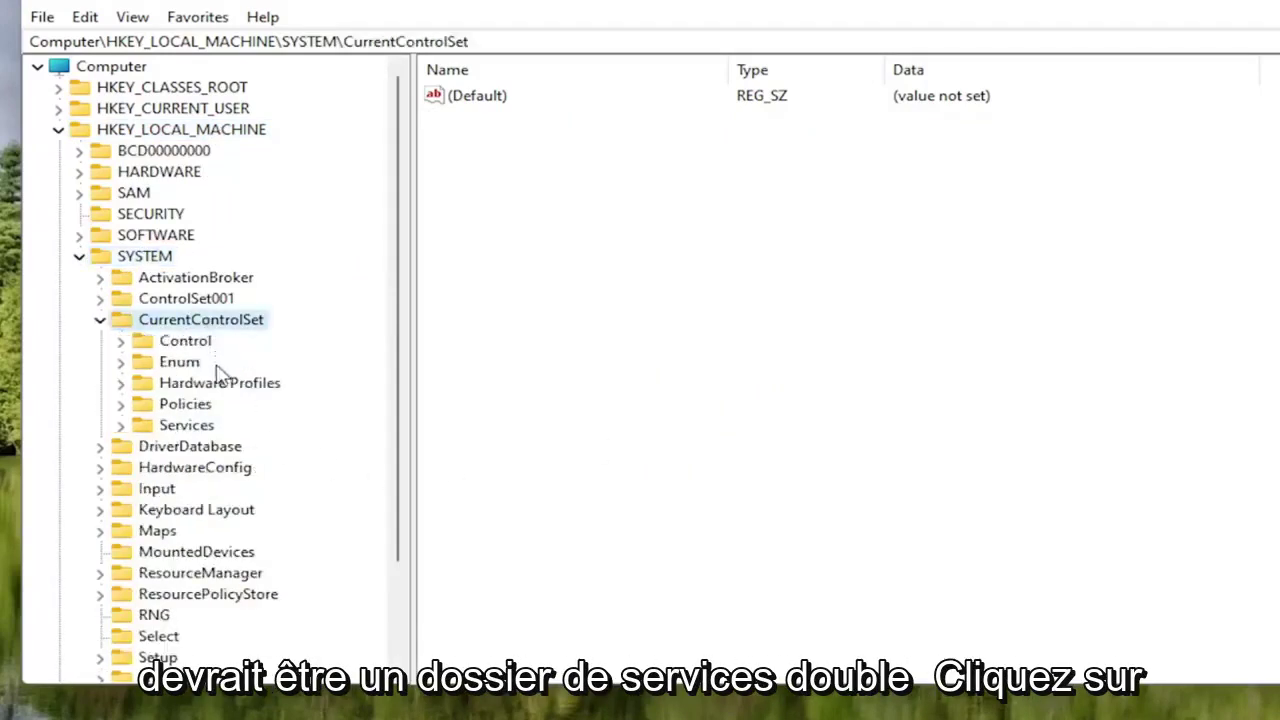
{"action": "double_click", "coordinate": [172, 428]}
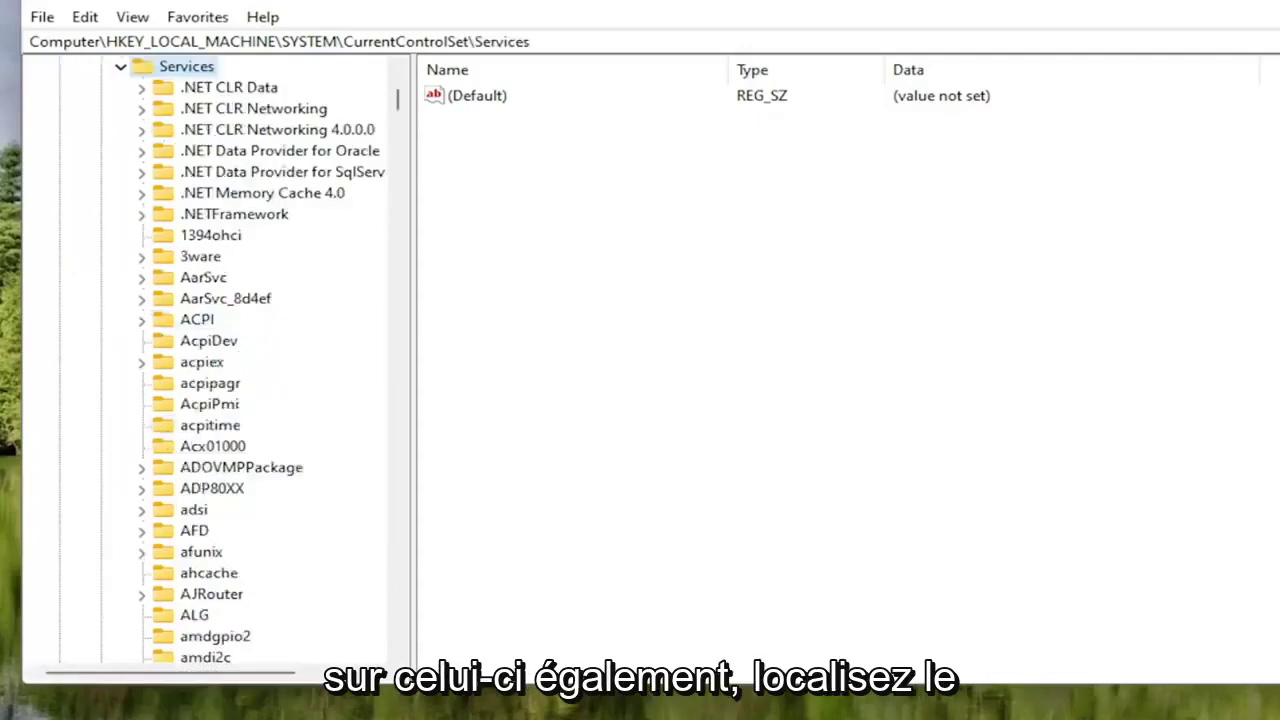
- Find and select the Tcpip key among the subkeys of Services
{"action": "scroll", "coordinate": [232, 527], "scroll_direction": "down", "scroll_amount": 8}
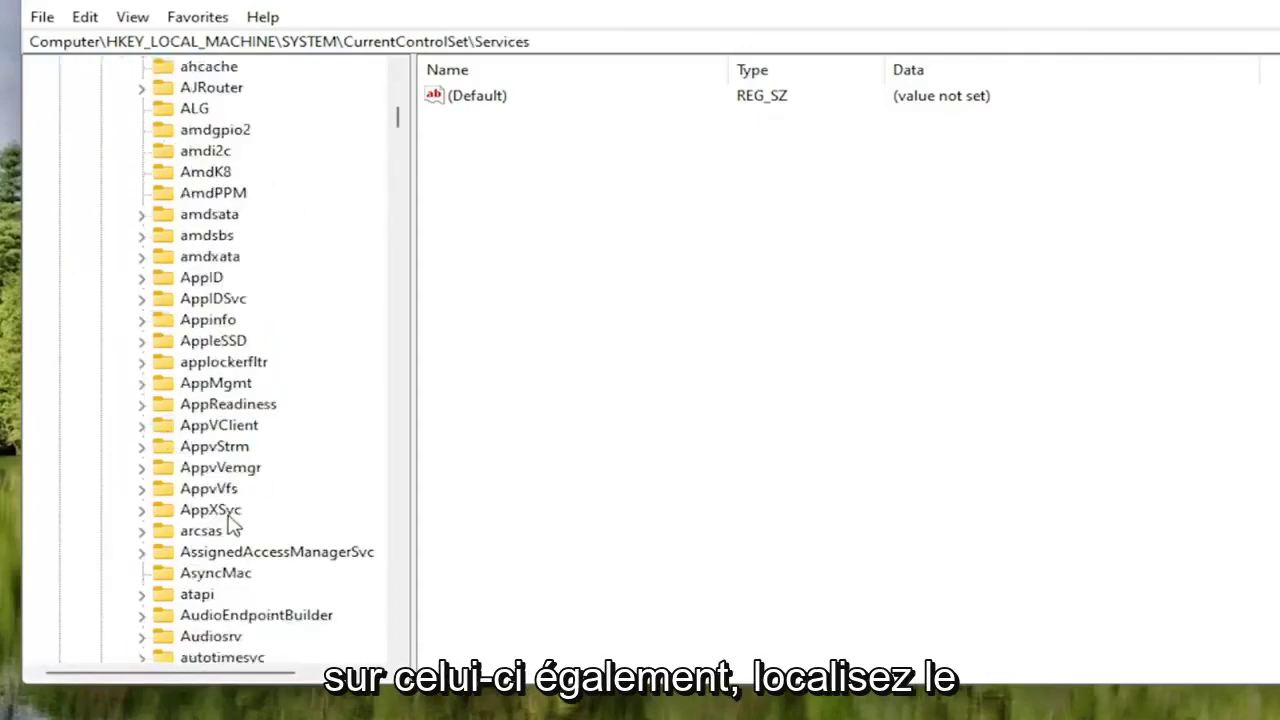
{"action": "scroll", "coordinate": [232, 527], "scroll_direction": "down", "scroll_amount": 12}
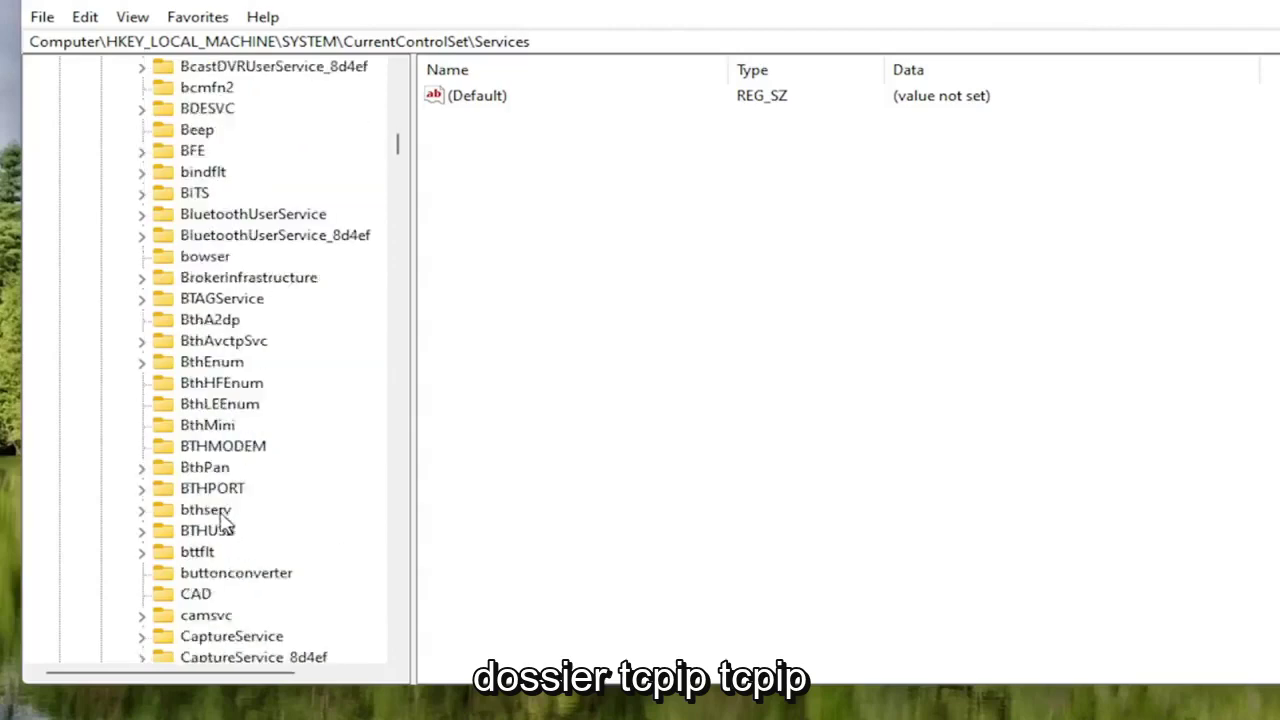
{"action": "scroll", "coordinate": [222, 520], "scroll_direction": "down", "scroll_amount": 17}
{"action": "left_click", "coordinate": [222, 467]}
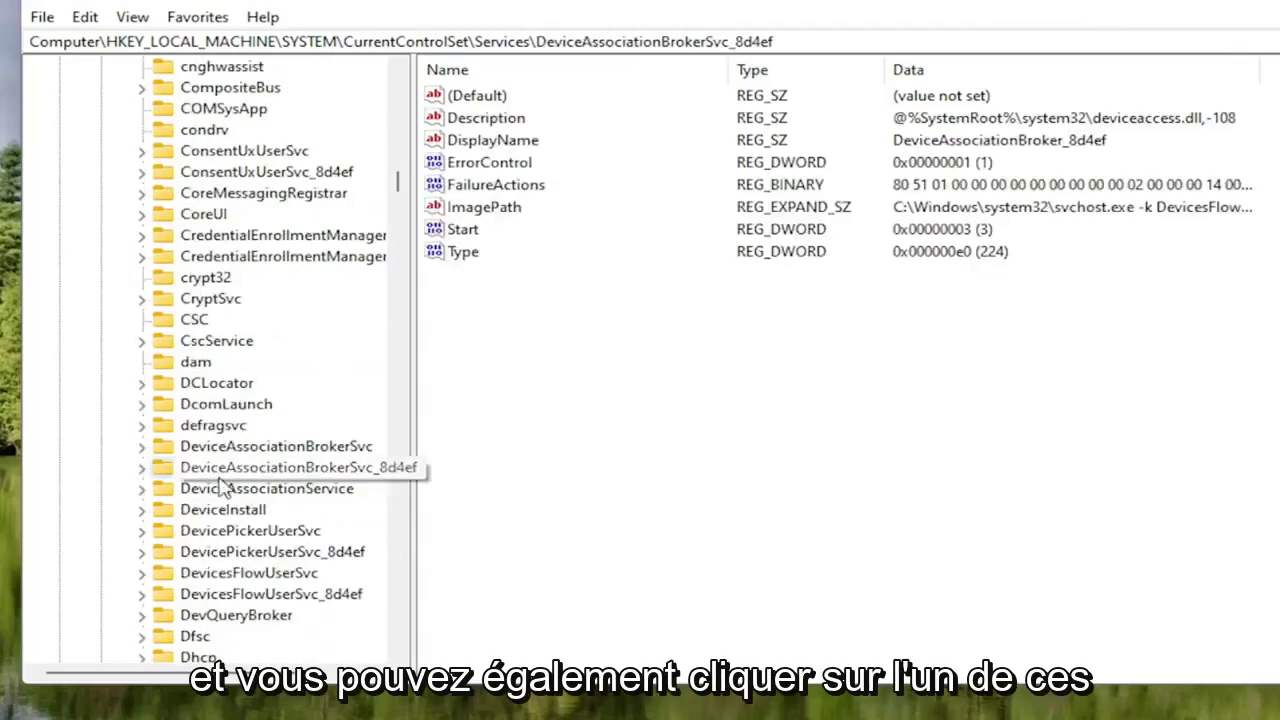
{"action": "type", "text": "tcpip"}
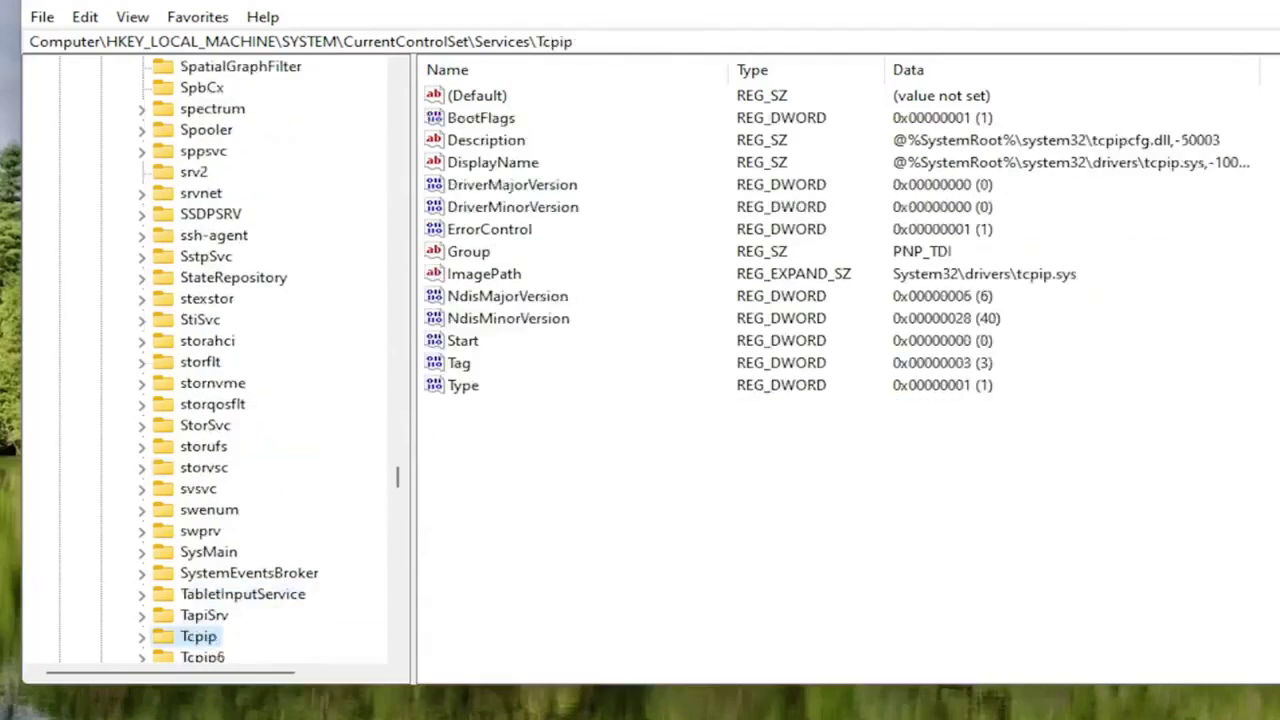
- Expand Tcpip\Parameters\Interfaces and widen the key tree to show more of the interface subkey names
{"action": "scroll", "coordinate": [103, 491], "scroll_direction": "down", "scroll_amount": 2}
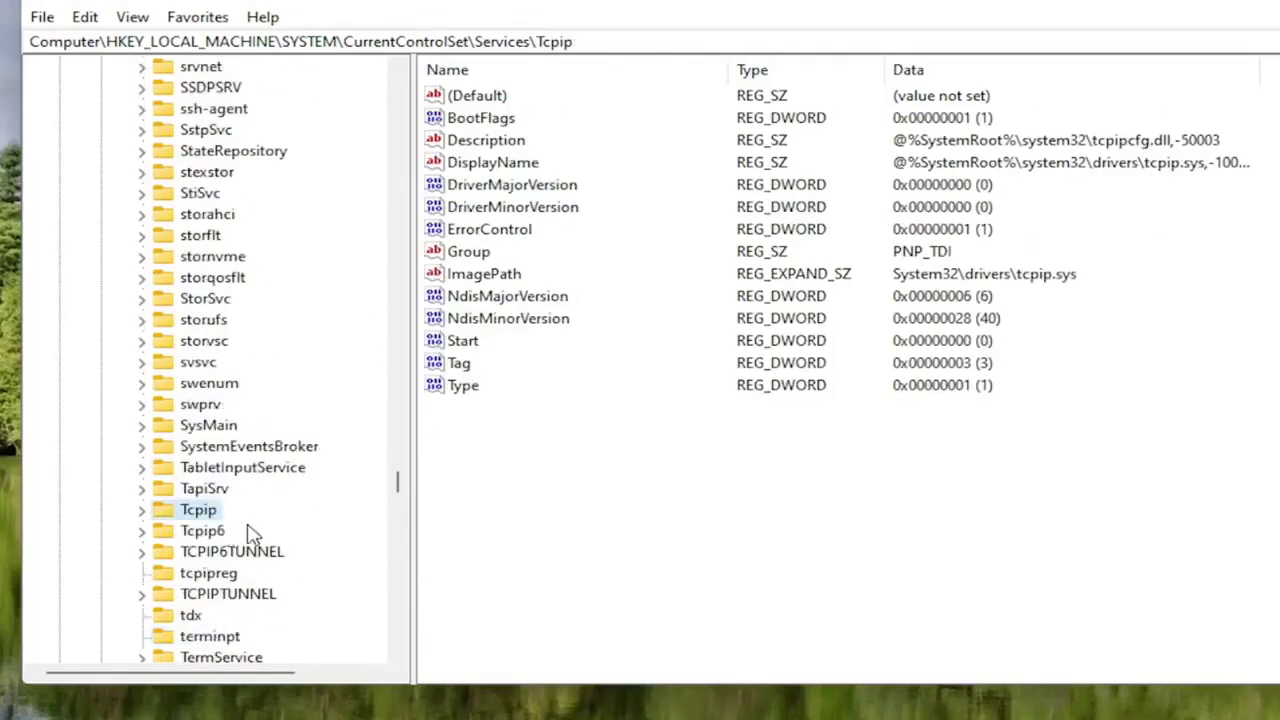
{"action": "scroll", "coordinate": [255, 525], "scroll_direction": "down", "scroll_amount": 2}
{"action": "double_click", "coordinate": [185, 388]}
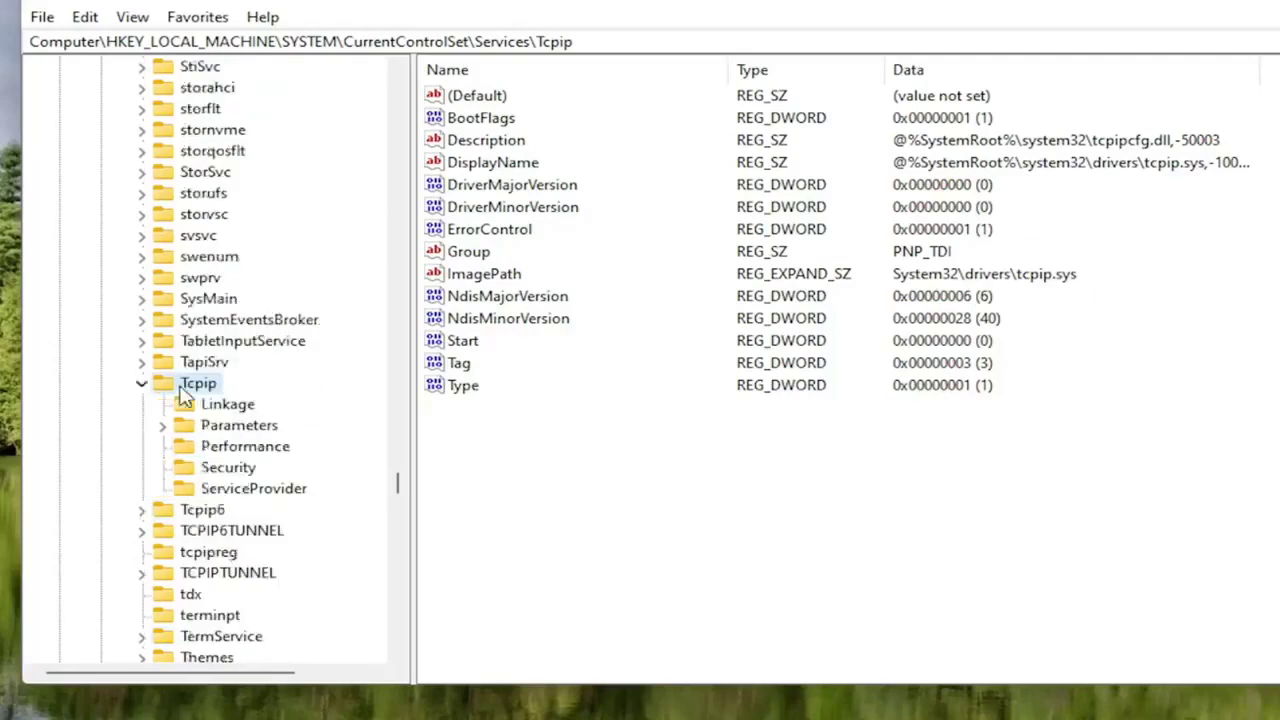
{"action": "double_click", "coordinate": [214, 428]}
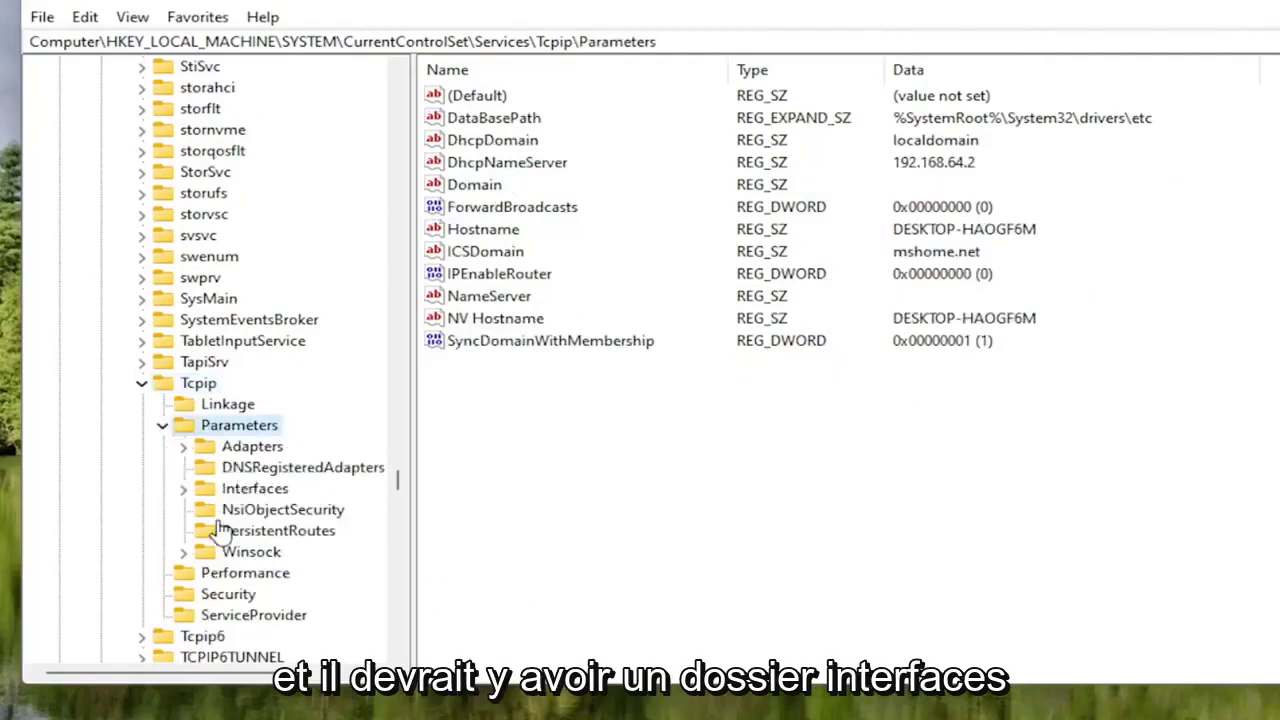
{"action": "left_click", "coordinate": [224, 490]}
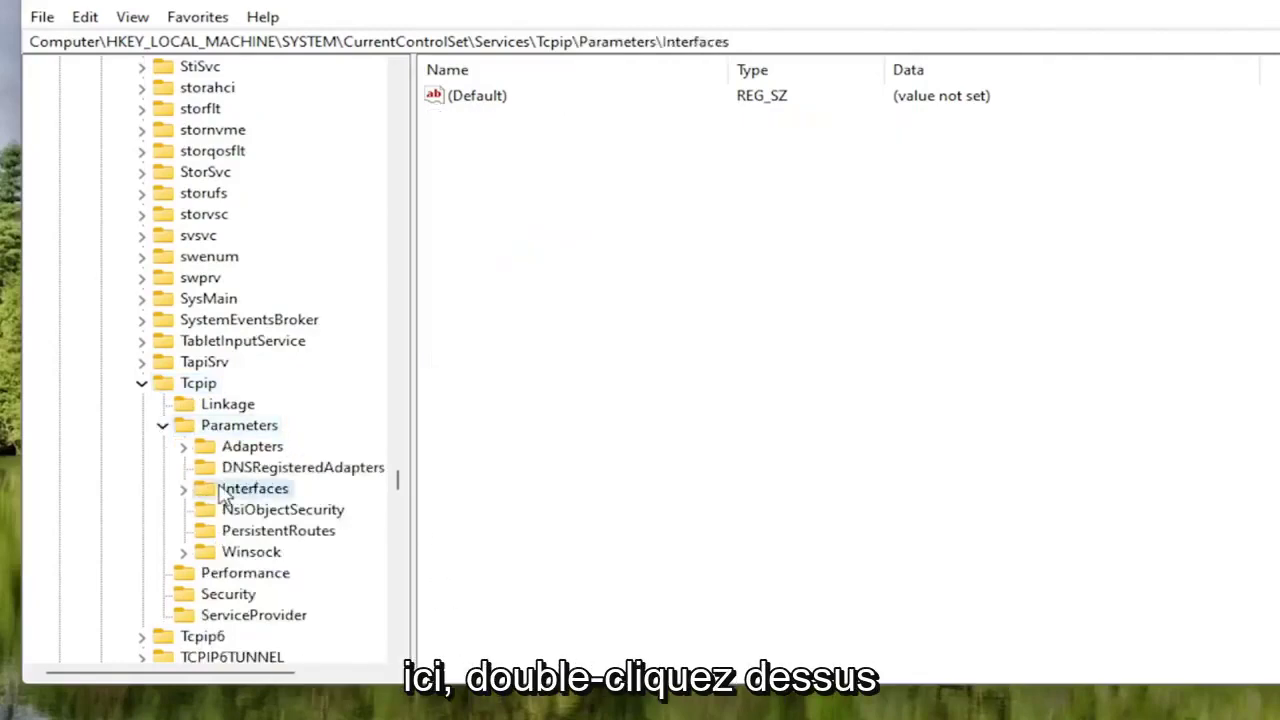
{"action": "double_click", "coordinate": [226, 492]}
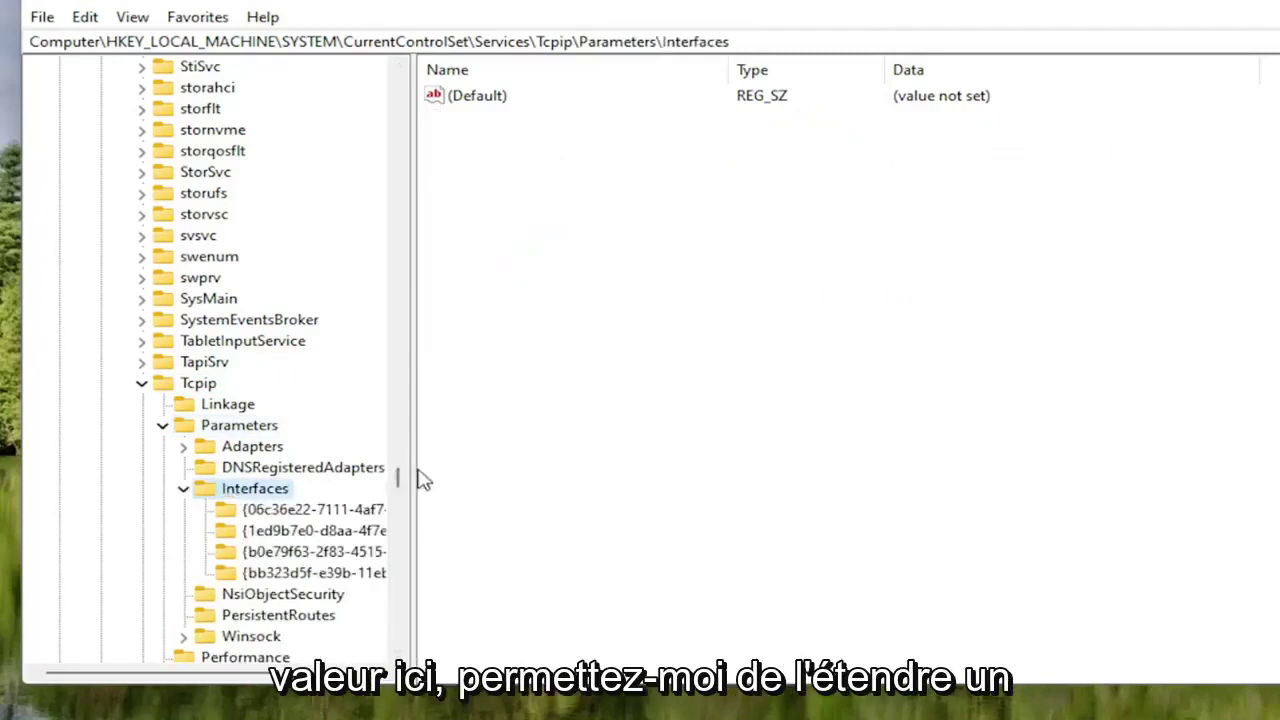
{"action": "left_click_drag", "start_coordinate": [413, 468], "coordinate": [484, 468]}
- Compare the values stored in each interface subkey under Interfaces to find the one with the most network information
{"action": "left_click", "coordinate": [337, 509]}
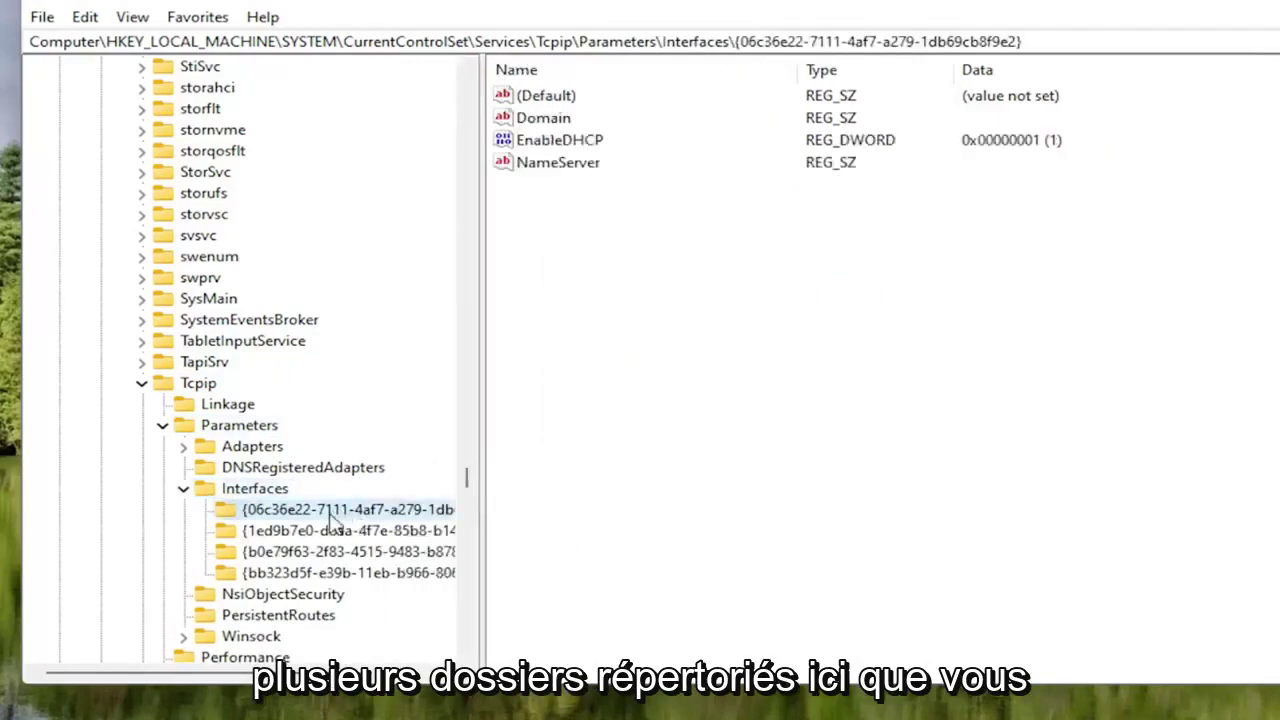
{"action": "left_click", "coordinate": [330, 530]}
{"action": "left_click", "coordinate": [323, 551]}
{"action": "left_click", "coordinate": [316, 573]}
{"action": "left_click", "coordinate": [310, 551]}
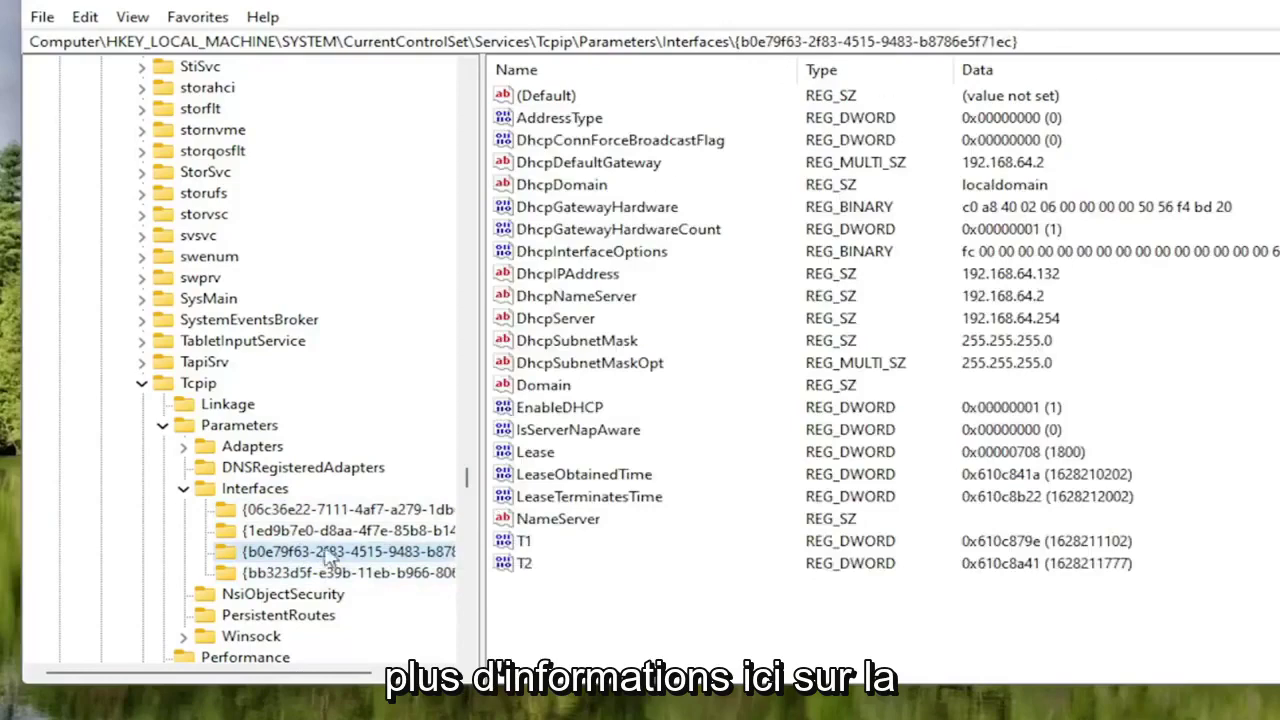
{"action": "left_click", "coordinate": [280, 572]}
{"action": "left_click", "coordinate": [275, 531]}
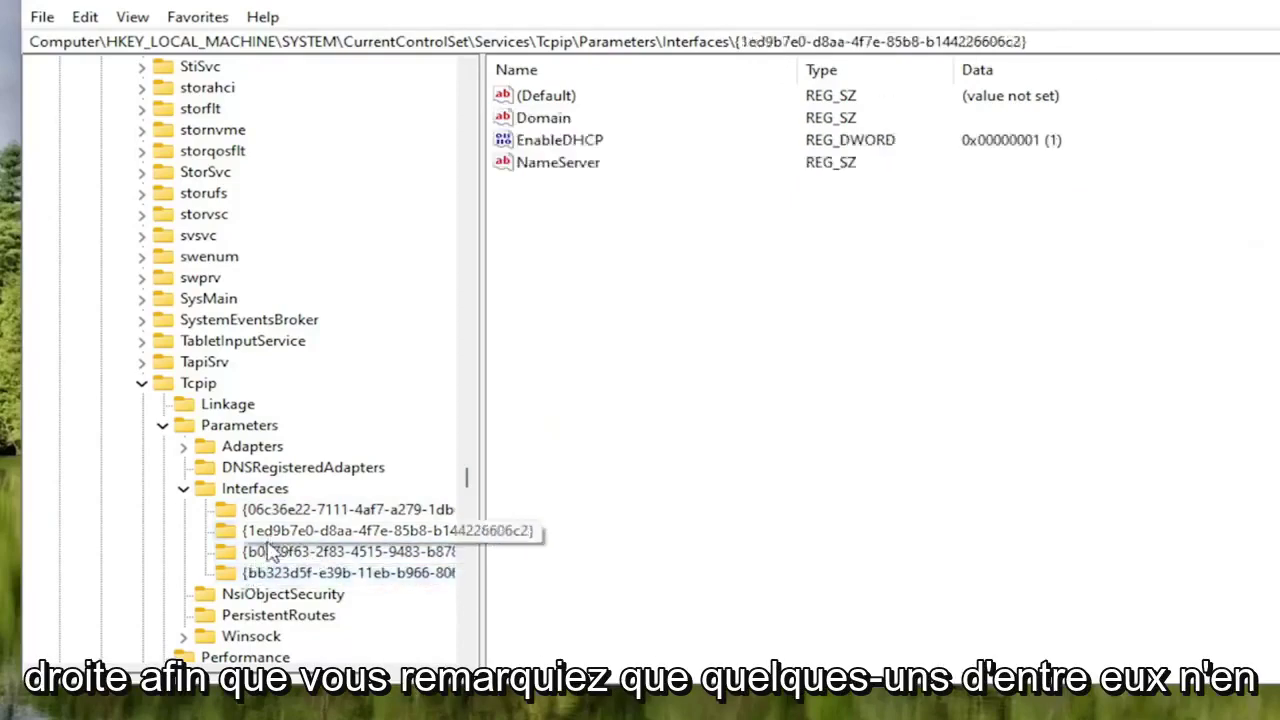
{"action": "left_click", "coordinate": [275, 551]}
{"action": "left_click", "coordinate": [285, 509]}
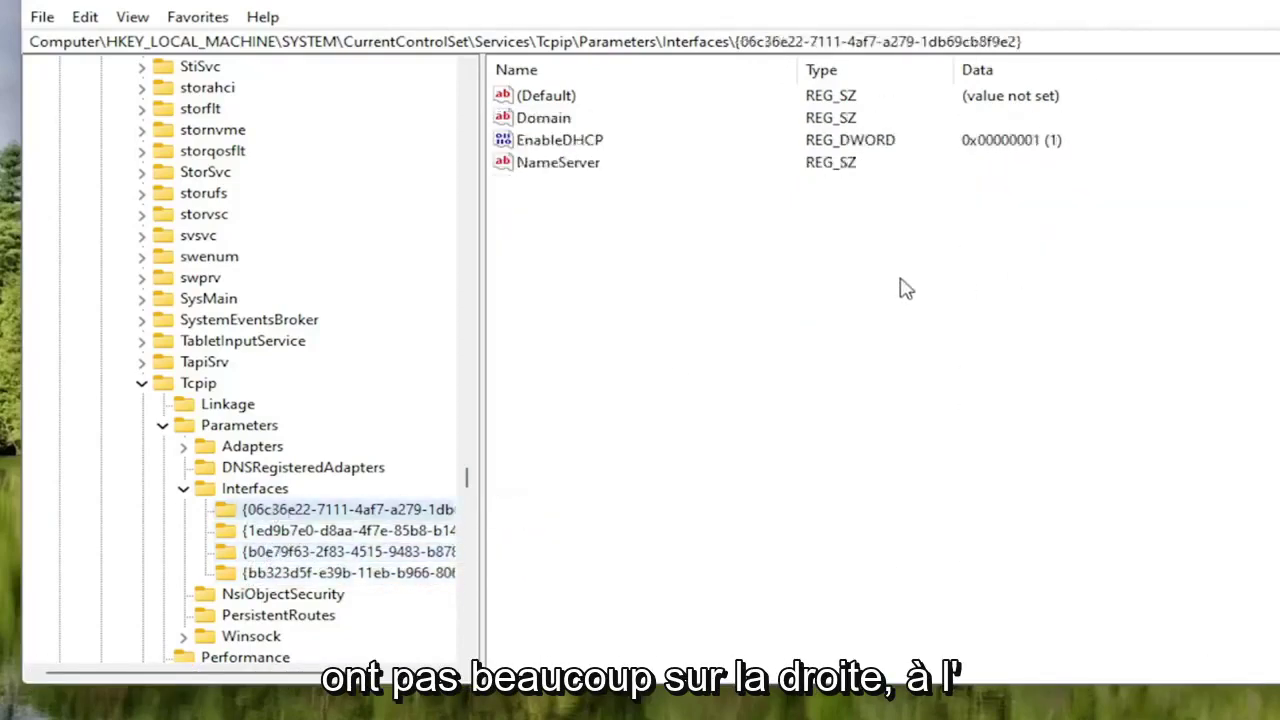
- Create a DWORD (32-bit) value named TCPackFrequency in the interface subkey starting with b0e79f63
{"action": "left_click", "coordinate": [290, 551]}
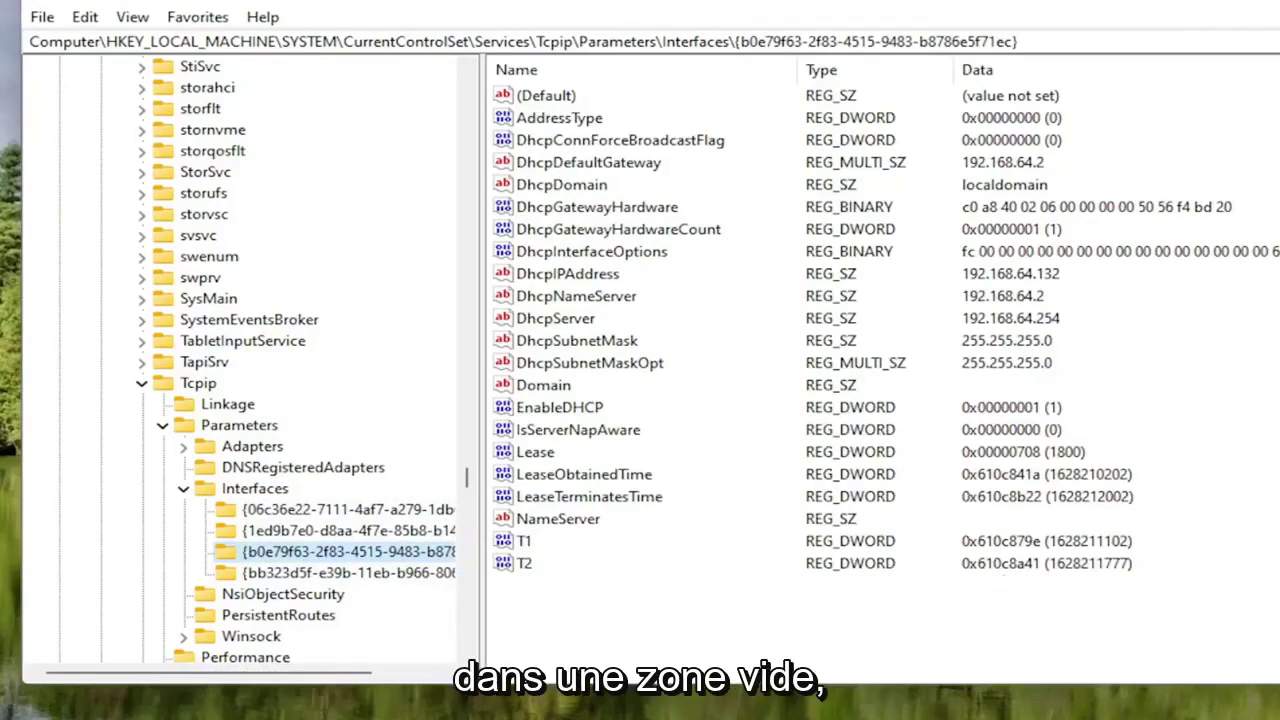
{"action": "right_click", "coordinate": [557, 609]}
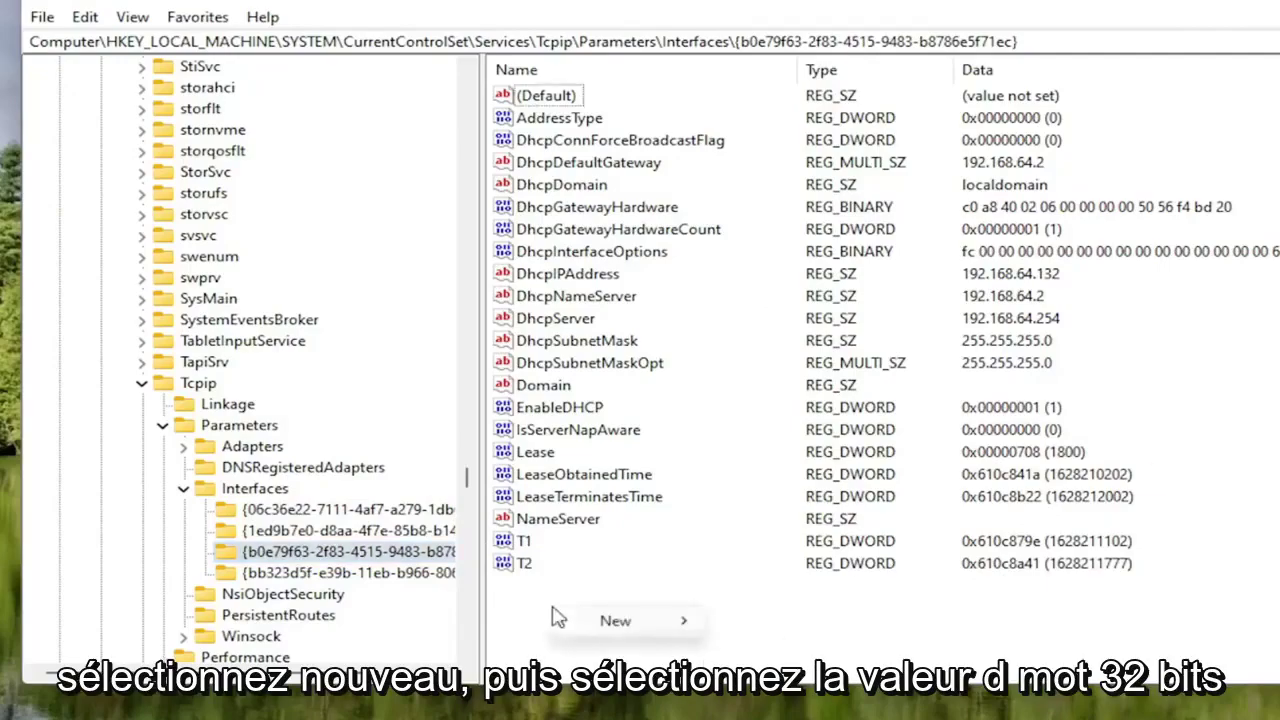
{"action": "mouse_move", "coordinate": [627, 621]}
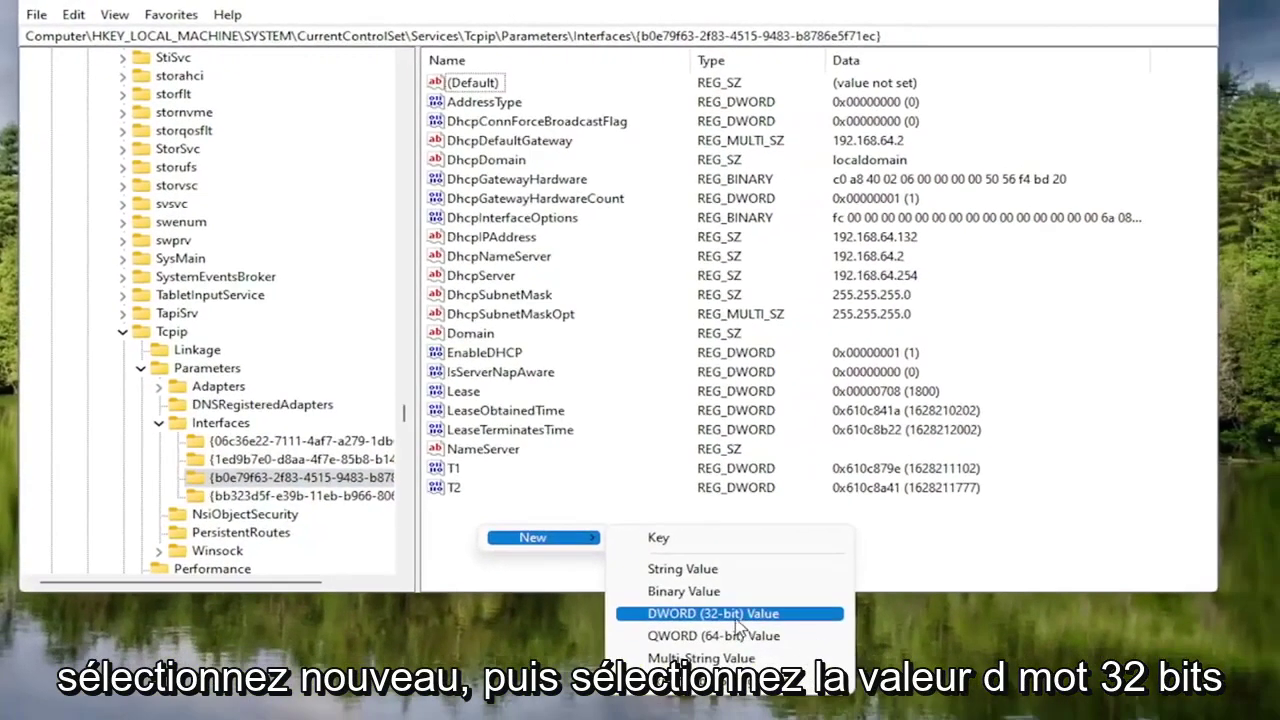
{"action": "left_click", "coordinate": [738, 622]}
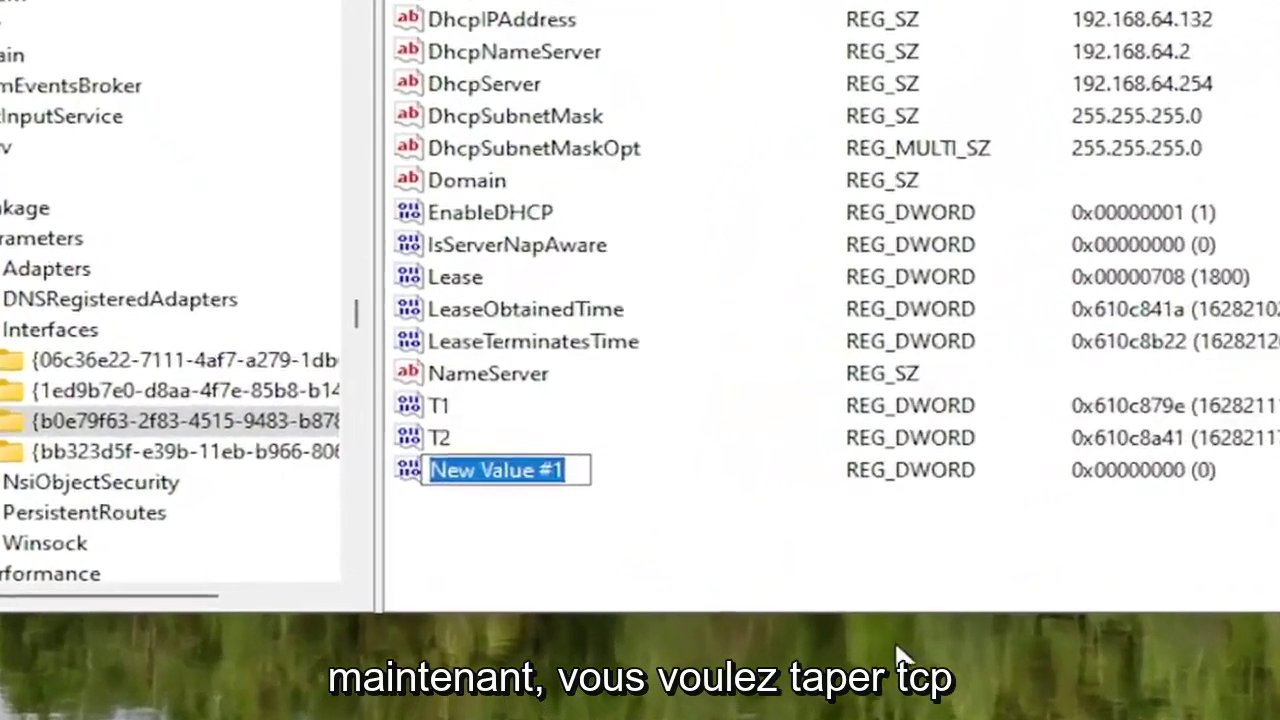
{"action": "type", "text": "TCP"}
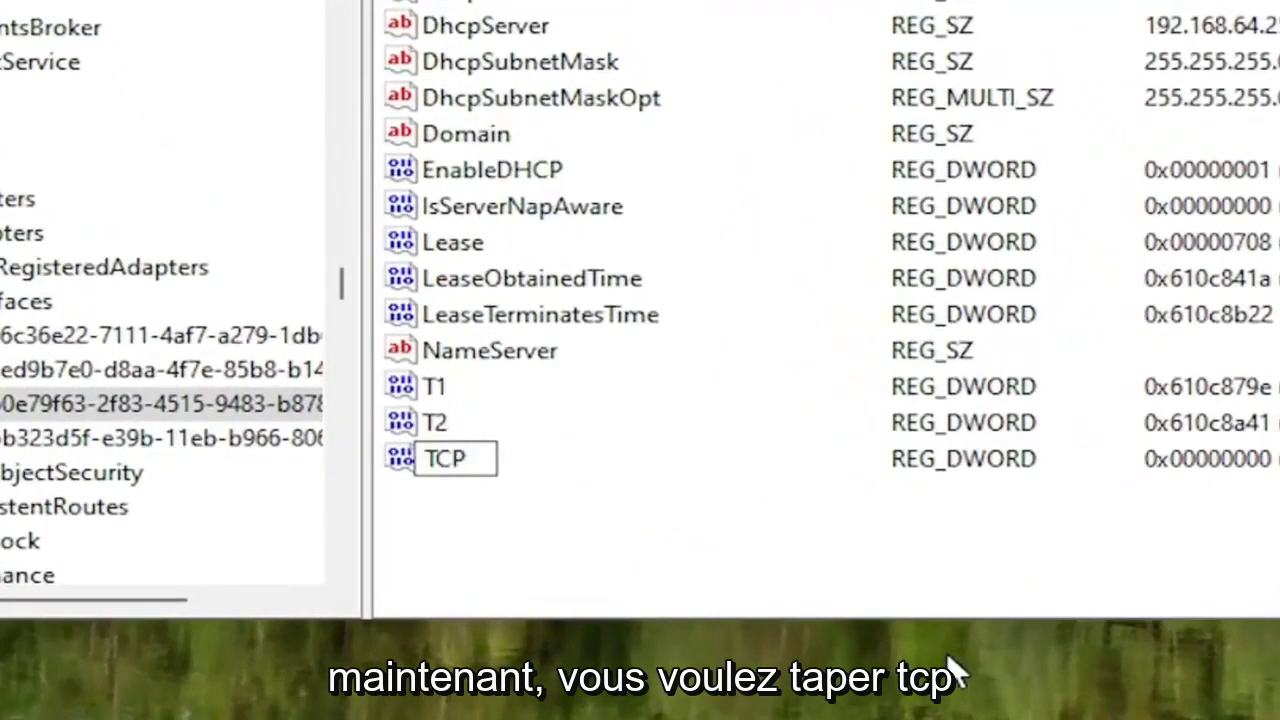
{"action": "type", "text": "ack"}
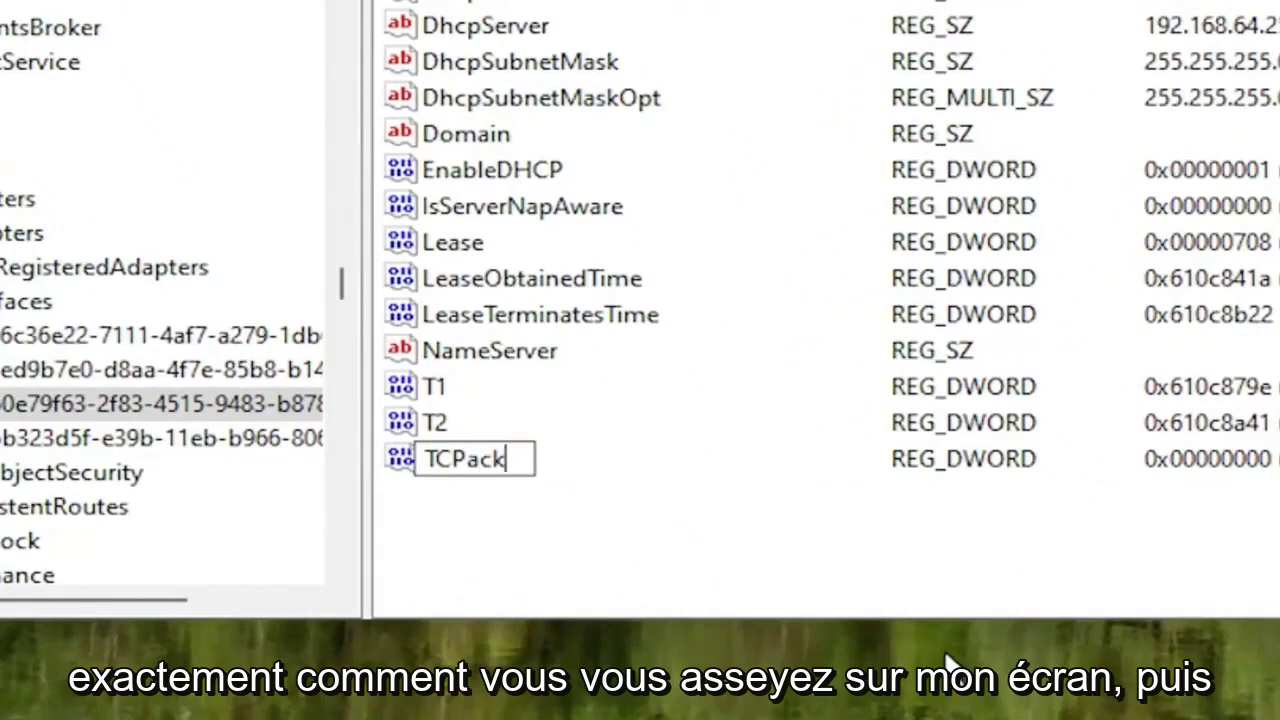
{"action": "type", "text": "Freq"}
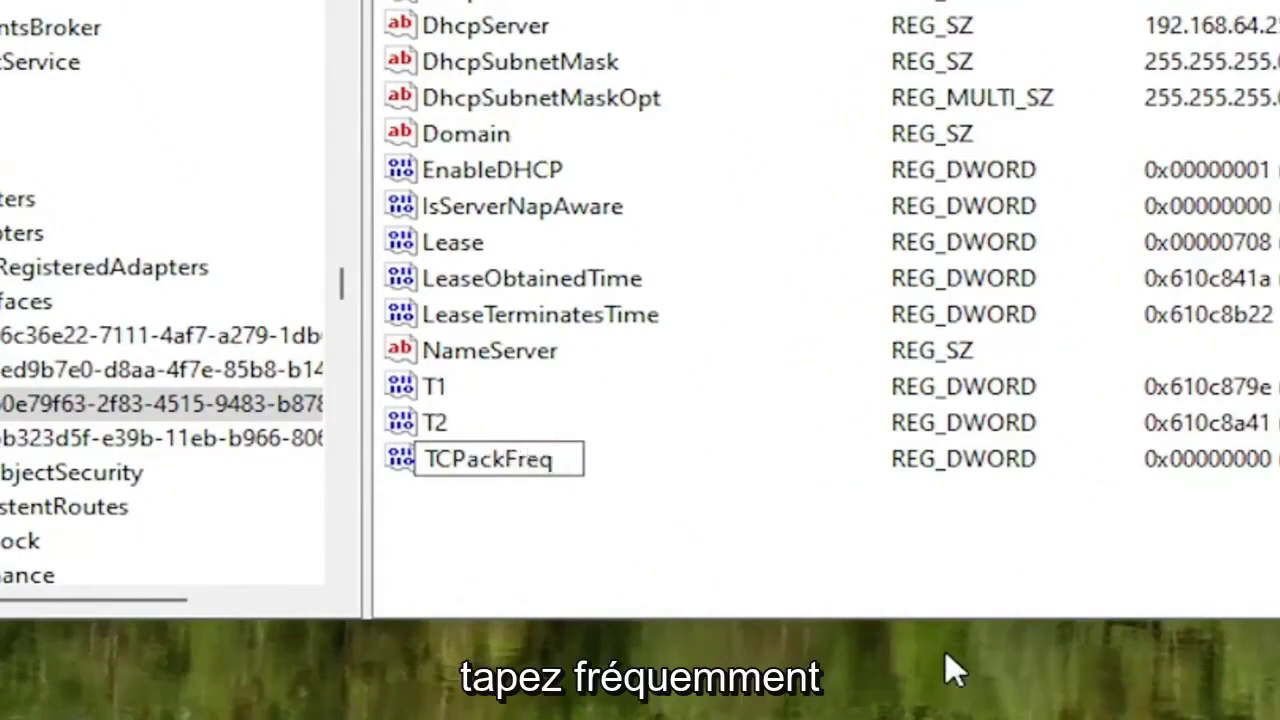
{"action": "type", "text": "uebnc"}
{"action": "key", "text": "BackSpace"}
{"action": "key", "text": "BackSpace"}
{"action": "key", "text": "BackSpace"}
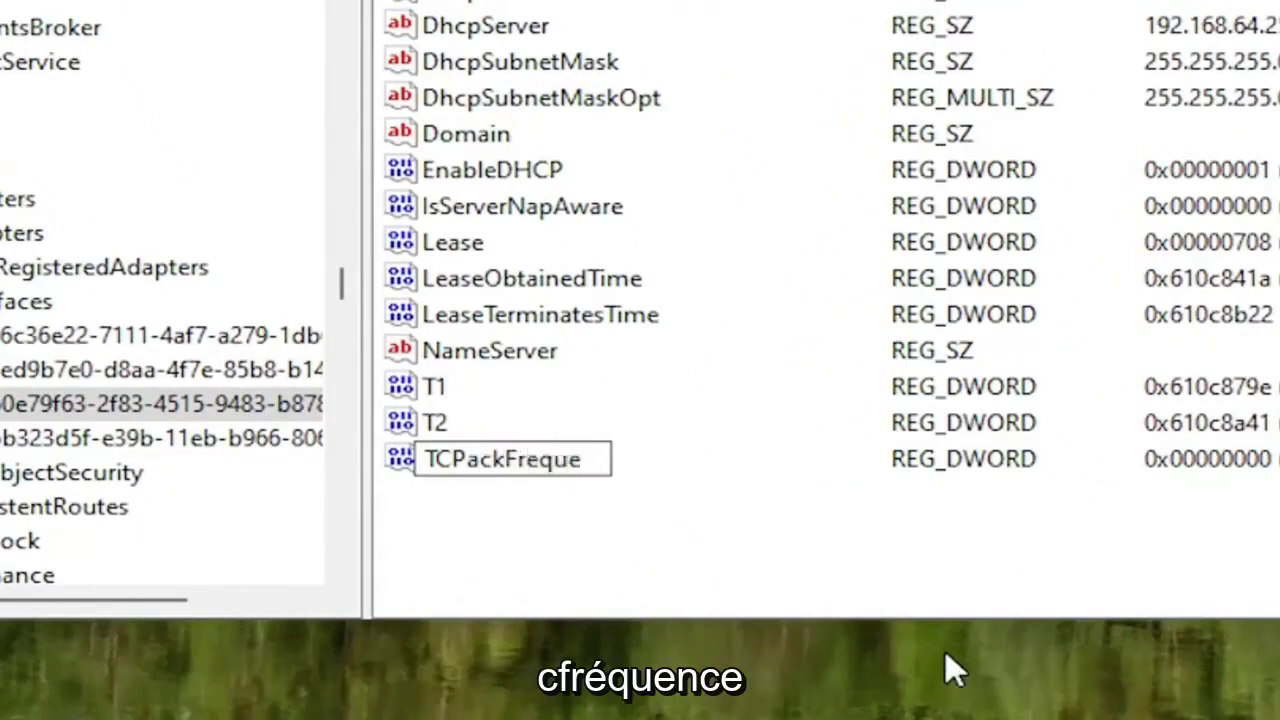
{"action": "type", "text": "ncy"}
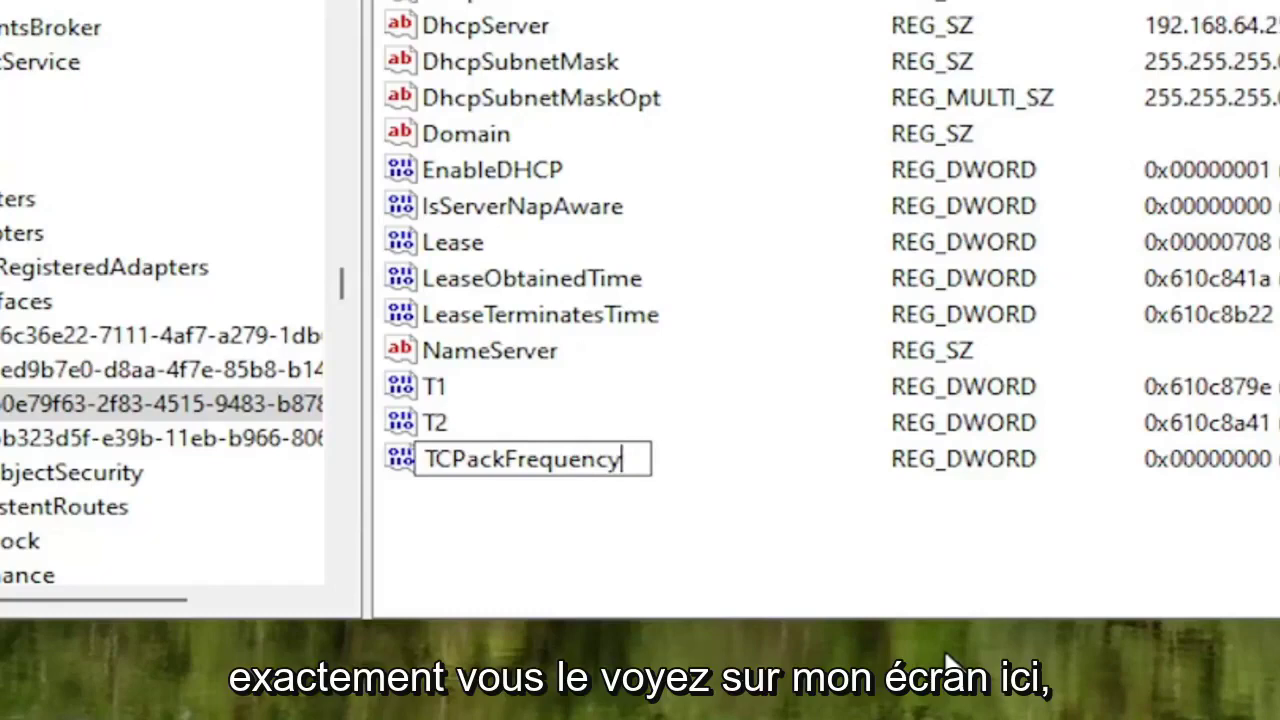
{"action": "key", "text": "Return"}
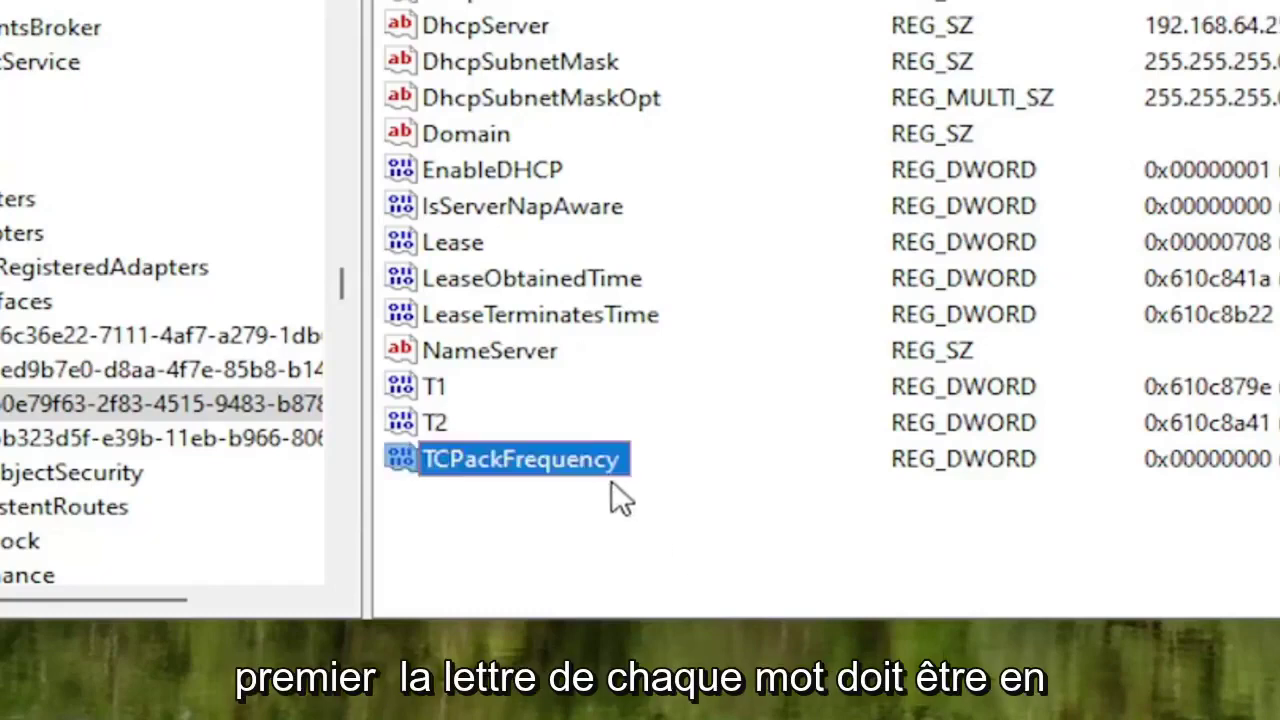
{"action": "left_click", "coordinate": [540, 522]}
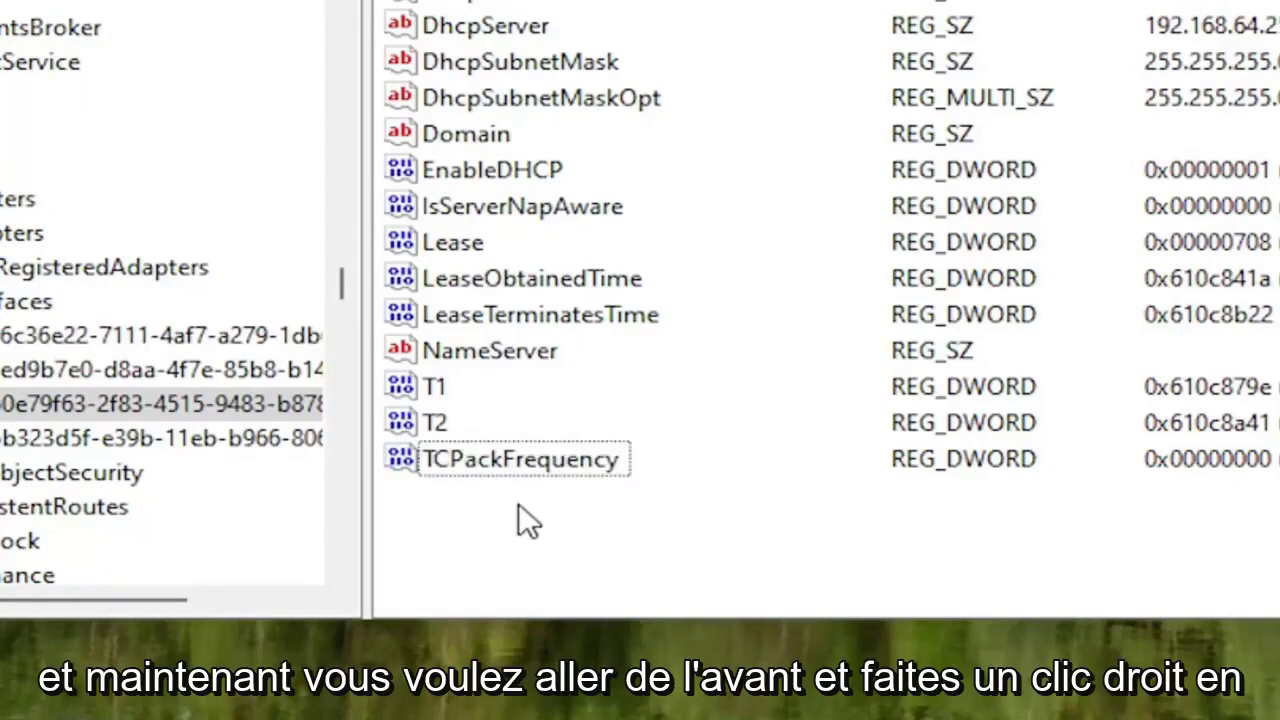
- Create a second DWORD (32-bit) value named TCPNoDelay in the same interface subkey
{"action": "right_click", "coordinate": [518, 508]}
{"action": "mouse_move", "coordinate": [563, 528]}
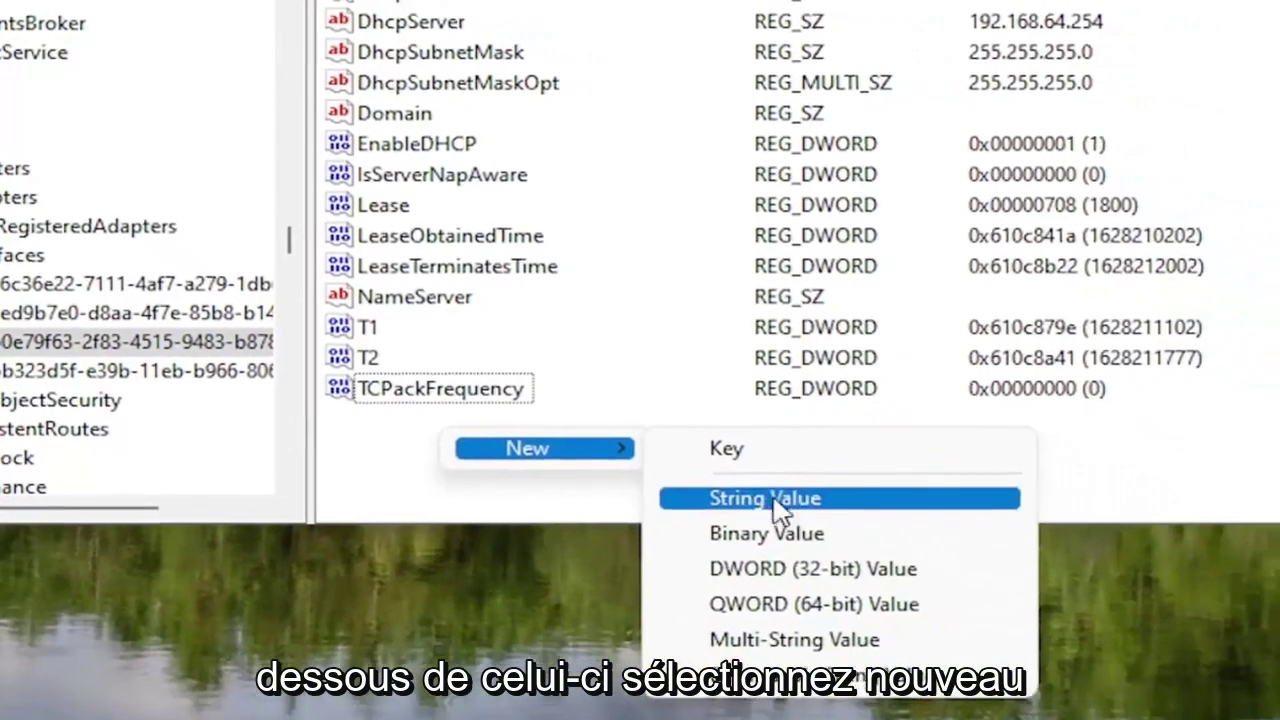
{"action": "left_click", "coordinate": [772, 568]}
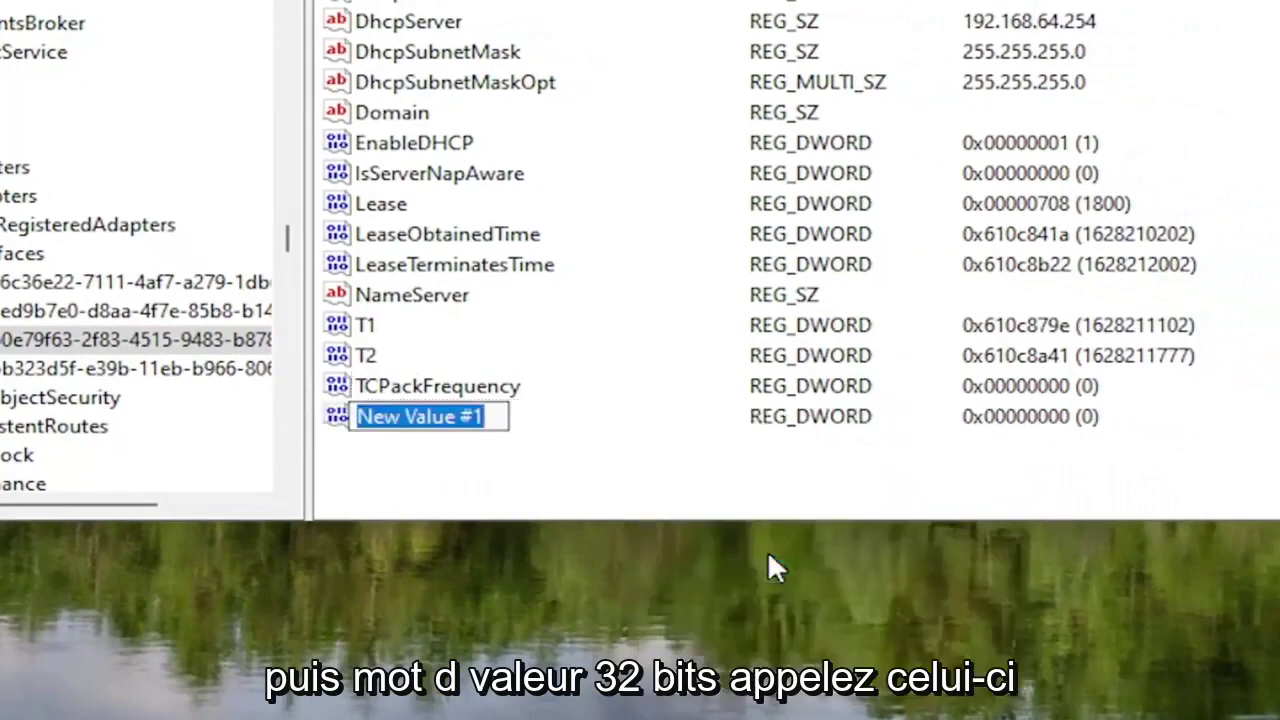
{"action": "type", "text": "TCP"}
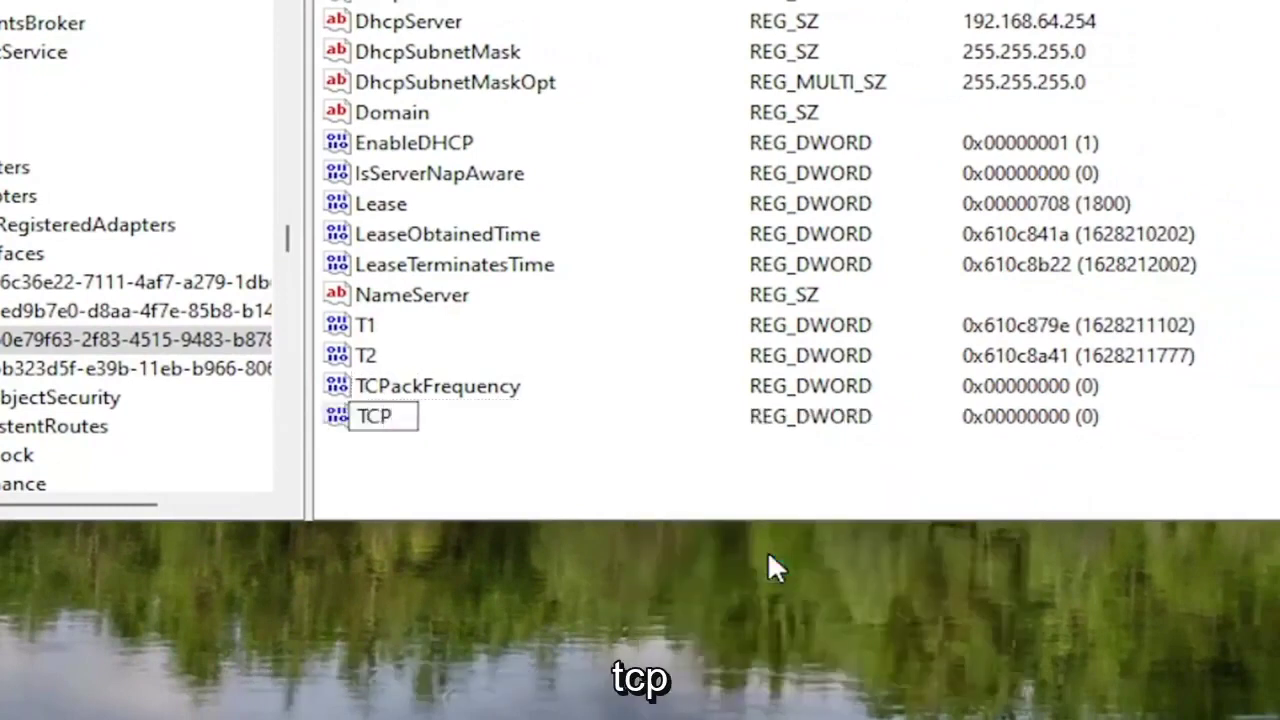
{"action": "type", "text": "NoDelay"}
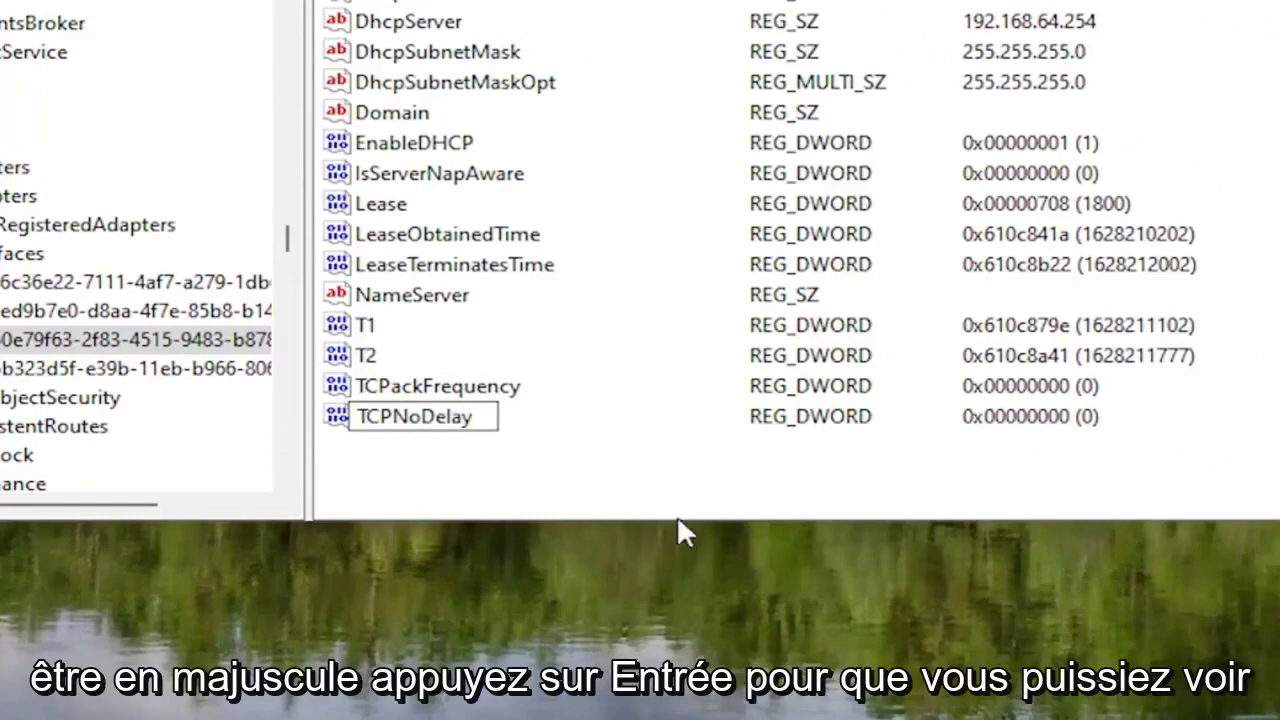
{"action": "key", "text": "Return"}
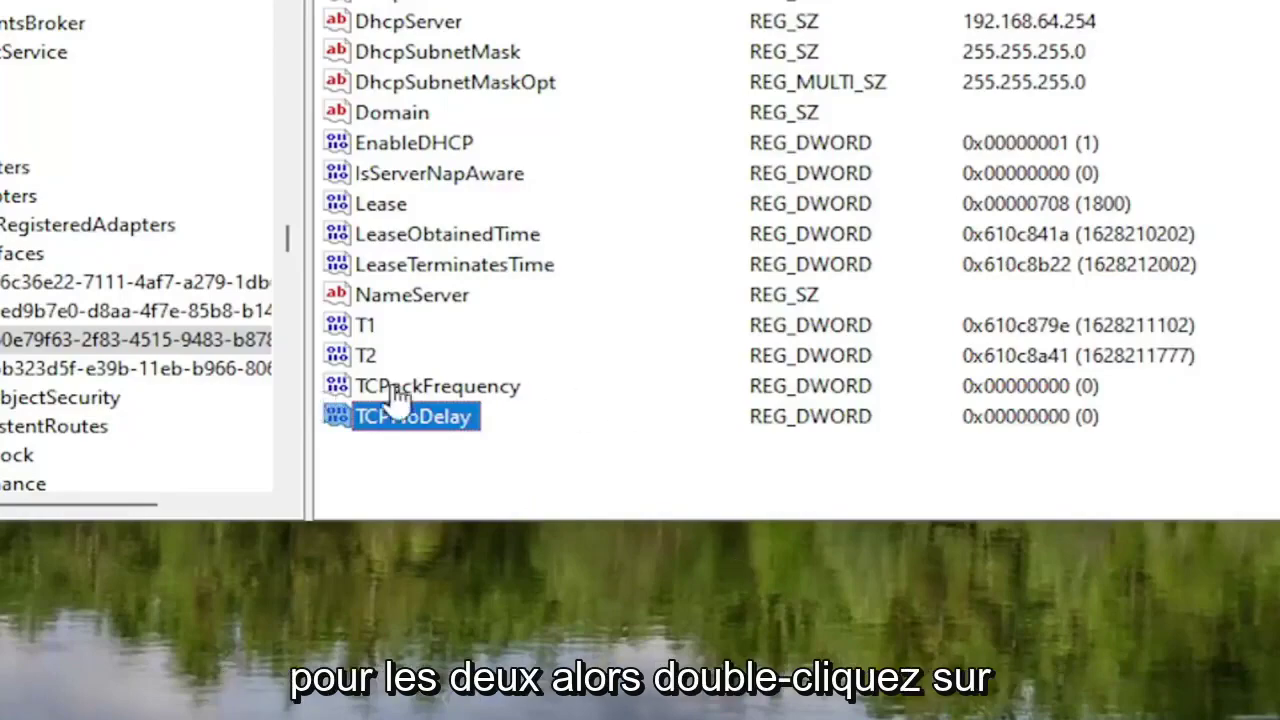
- Set the TCPackFrequency value data to 1 in the interface subkey
{"action": "double_click", "coordinate": [467, 389]}
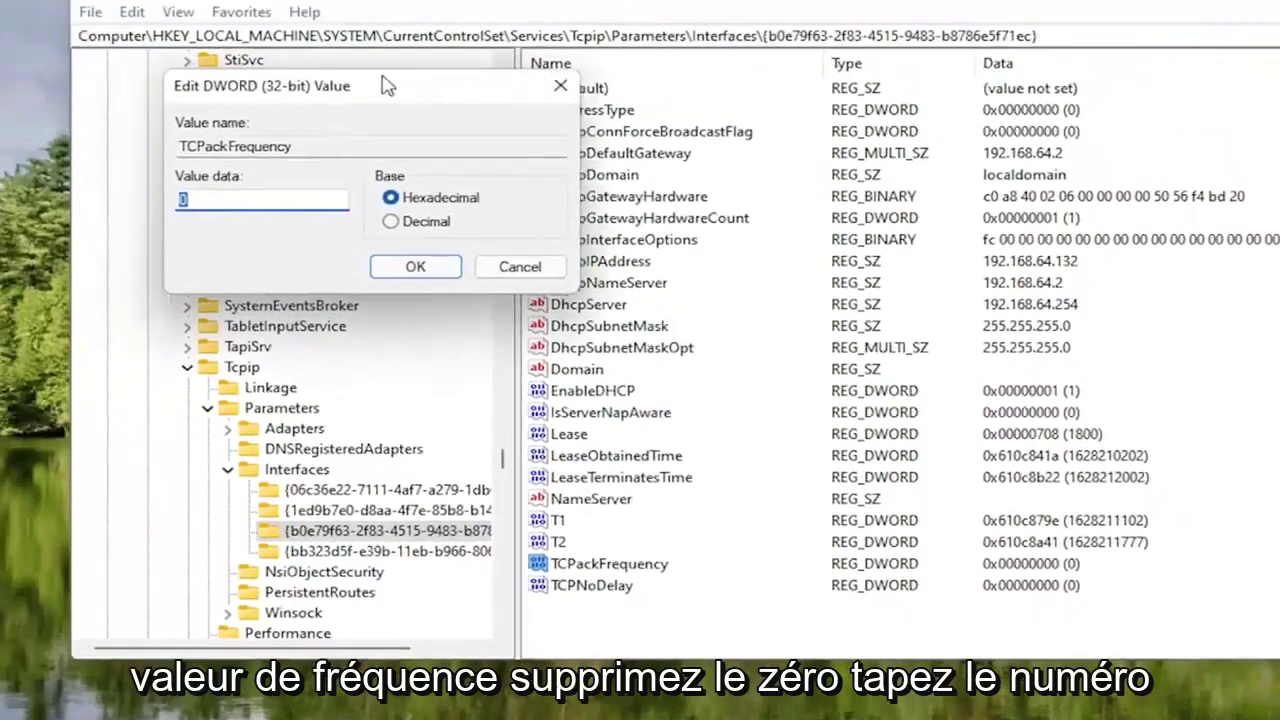
{"action": "left_click_drag", "start_coordinate": [380, 86], "coordinate": [766, 171]}
{"action": "key", "text": "BackSpace"}
{"action": "type", "text": "1"}
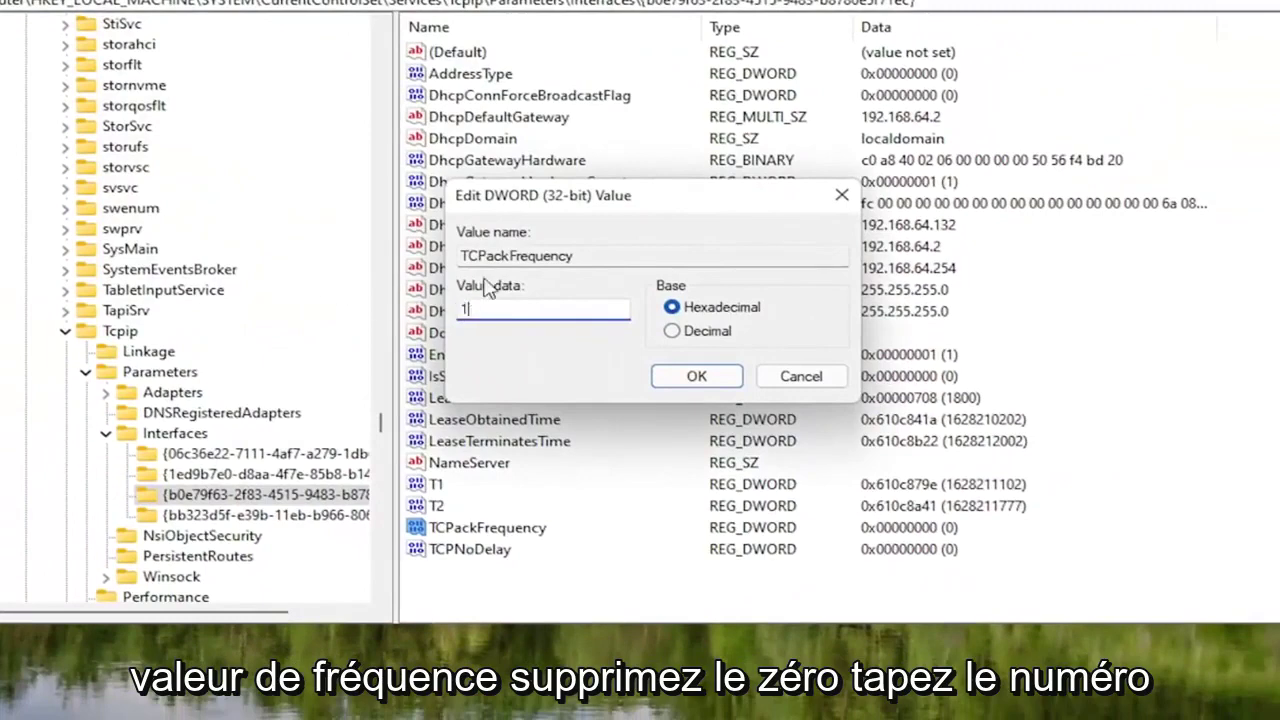
{"action": "left_click", "coordinate": [662, 382]}
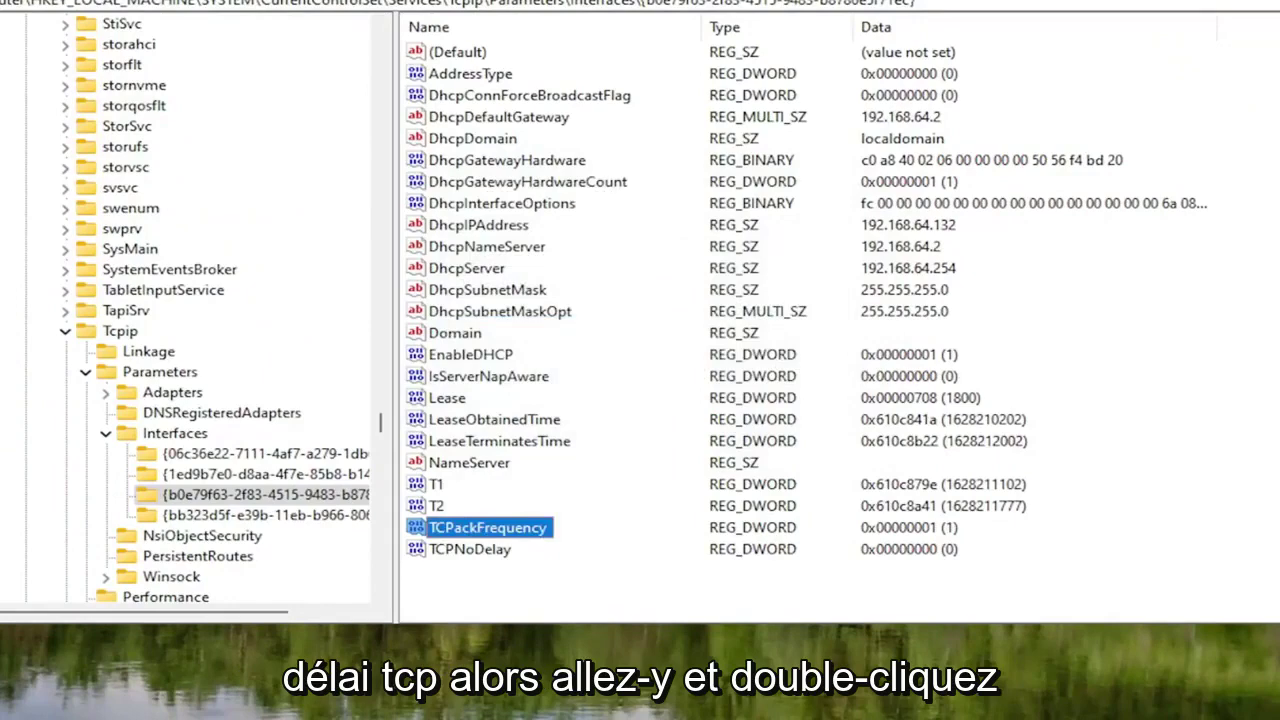
- Set the TCPNoDelay value data to 1 in the same interface subkey
{"action": "double_click", "coordinate": [470, 556]}
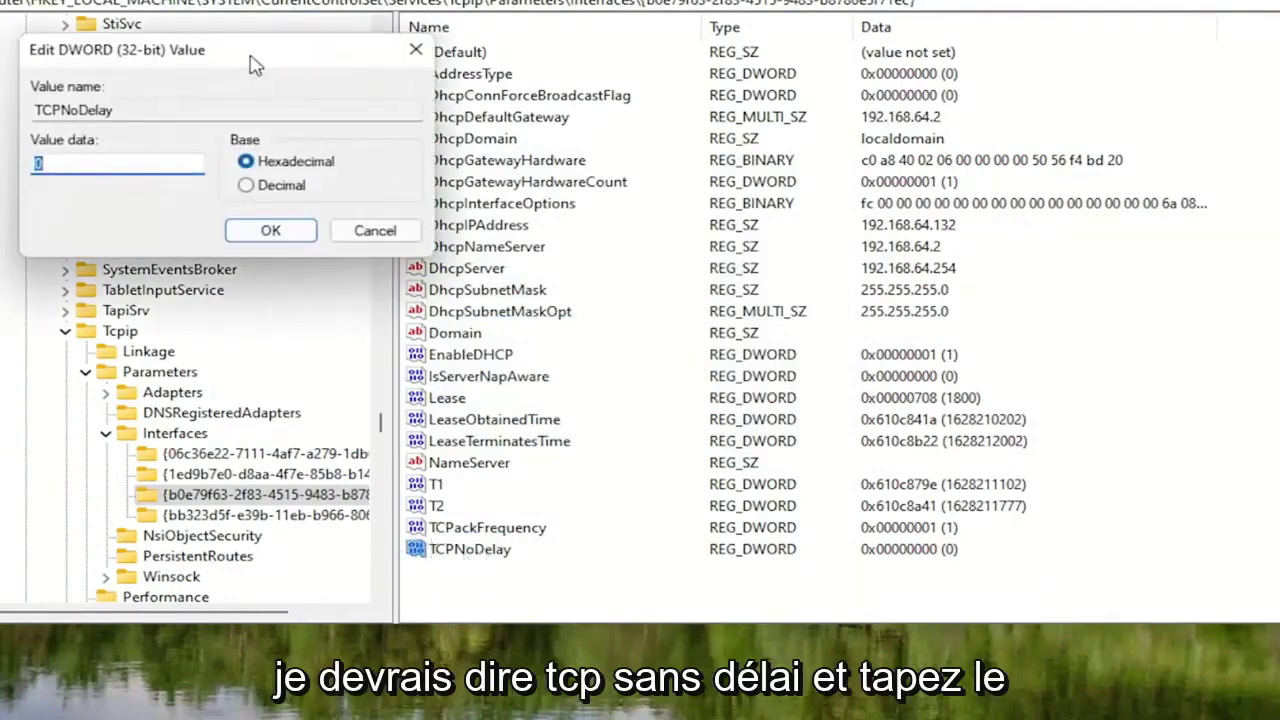
{"action": "left_click_drag", "start_coordinate": [255, 65], "coordinate": [600, 211]}
{"action": "type", "text": "1"}
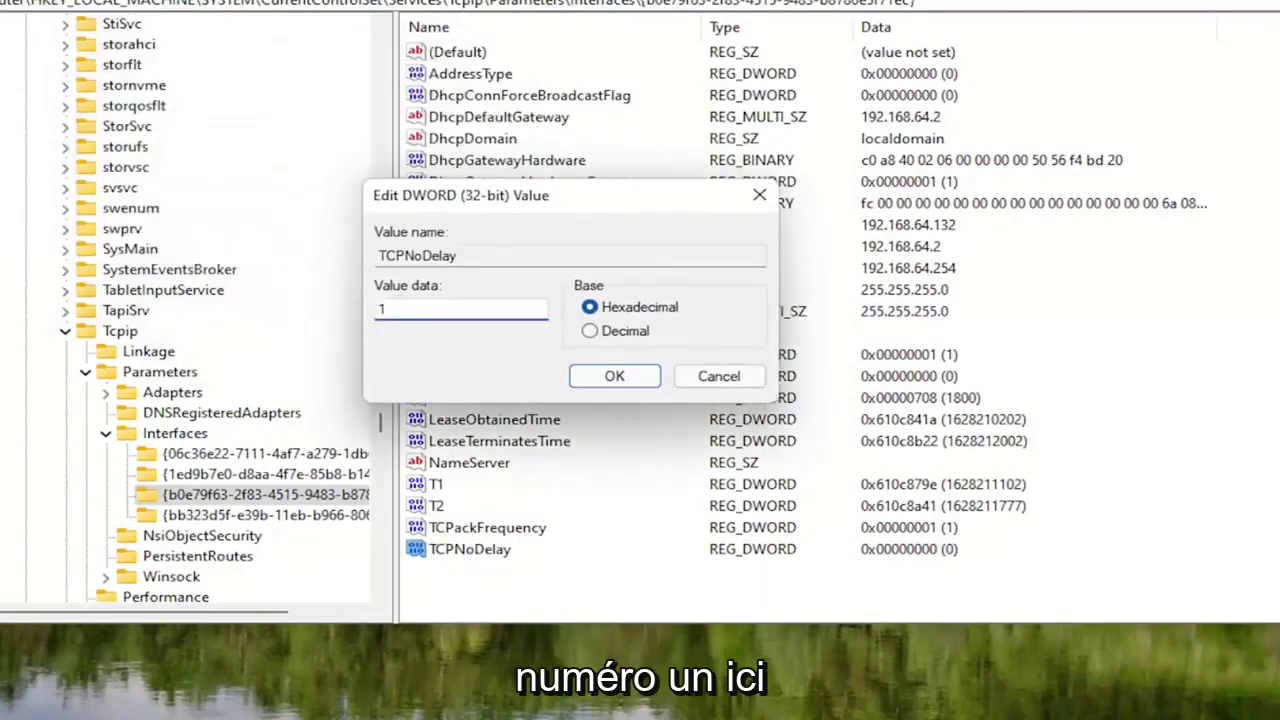
{"action": "left_click", "coordinate": [639, 385]}
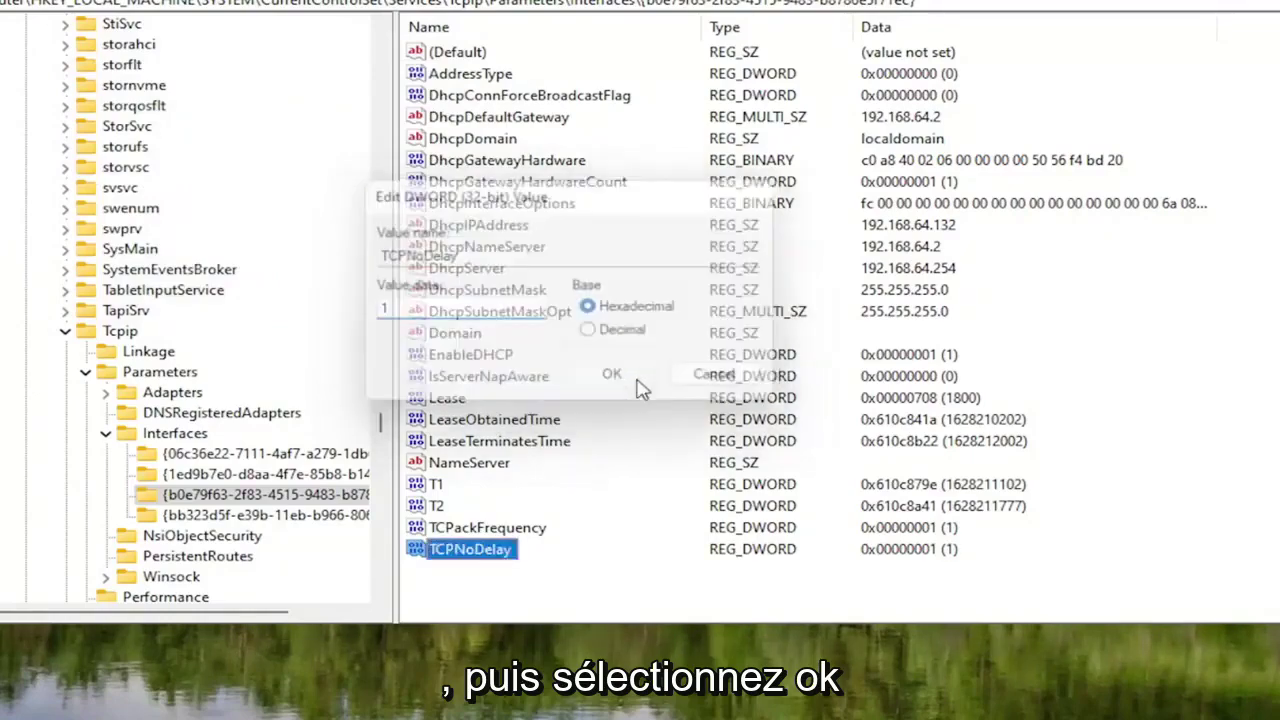
- Collapse the Interfaces, Parameters, Tcpip, Services, CurrentControlSet and SYSTEM keys in the registry tree
{"action": "left_click", "coordinate": [105, 433]}
{"action": "left_click", "coordinate": [85, 371]}
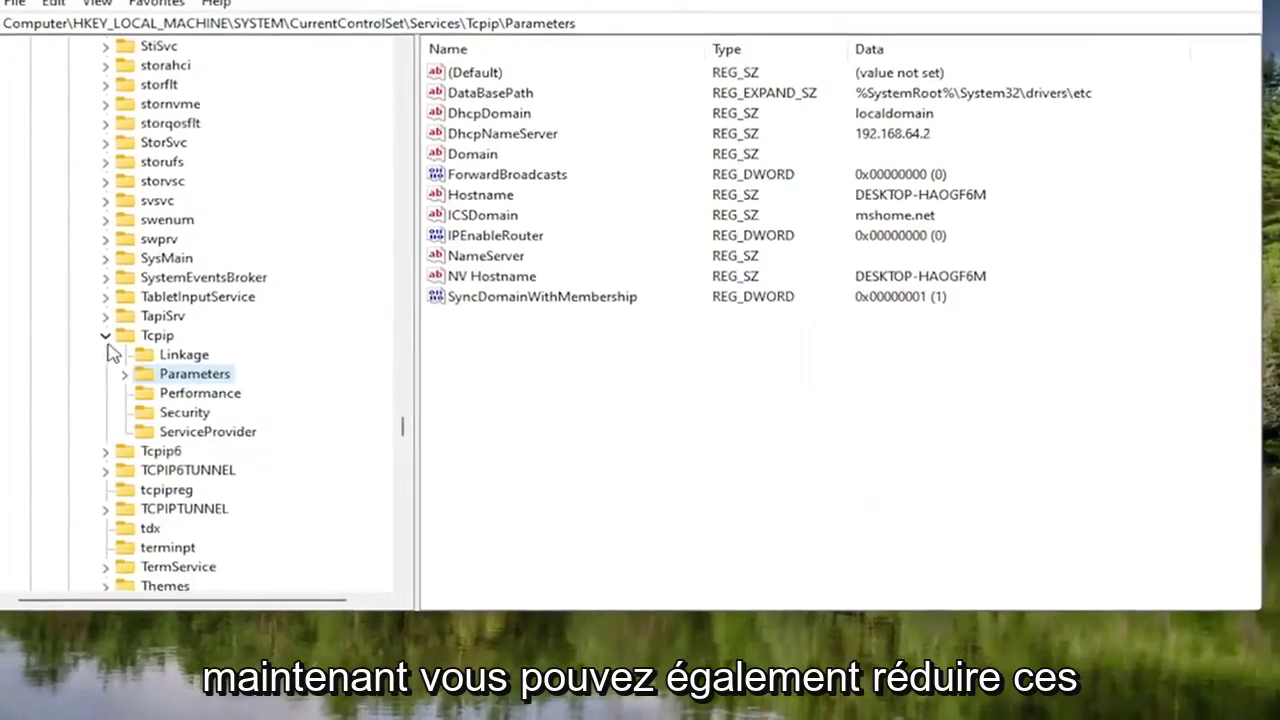
{"action": "left_click", "coordinate": [65, 330]}
{"action": "scroll", "coordinate": [133, 350], "scroll_direction": "up", "scroll_amount": 8}
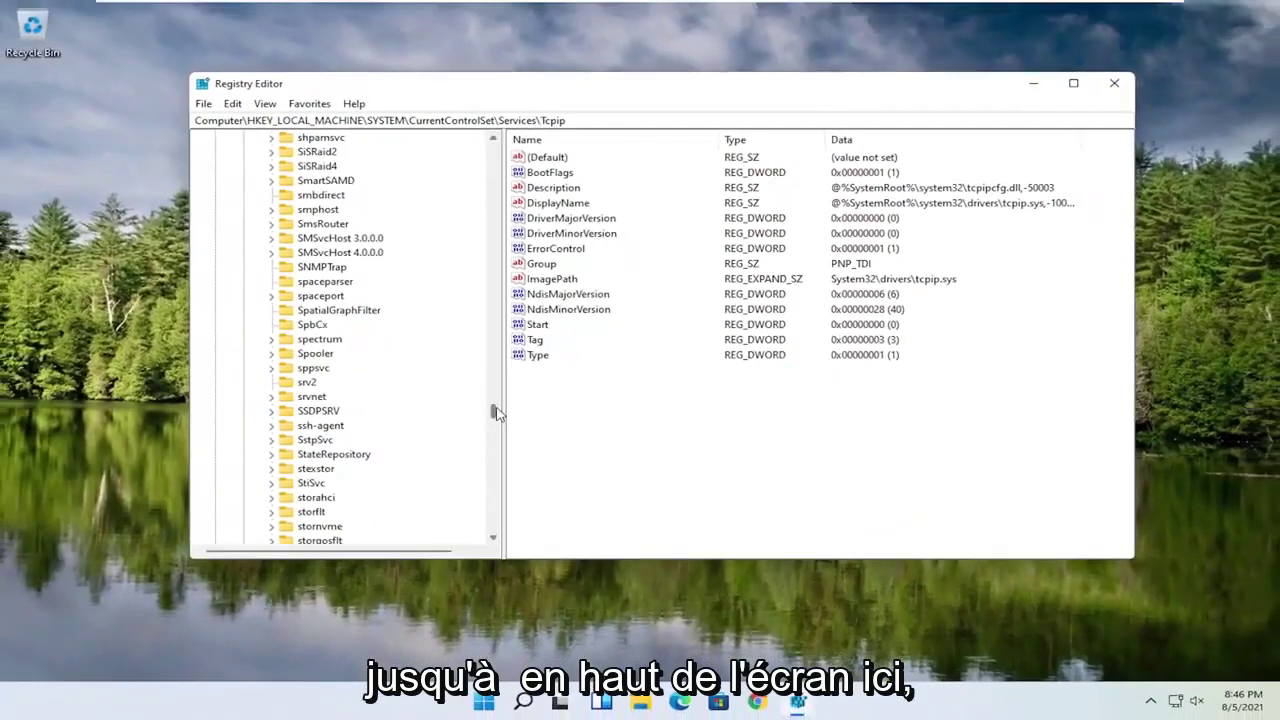
{"action": "left_click_drag", "start_coordinate": [465, 411], "coordinate": [493, 150]}
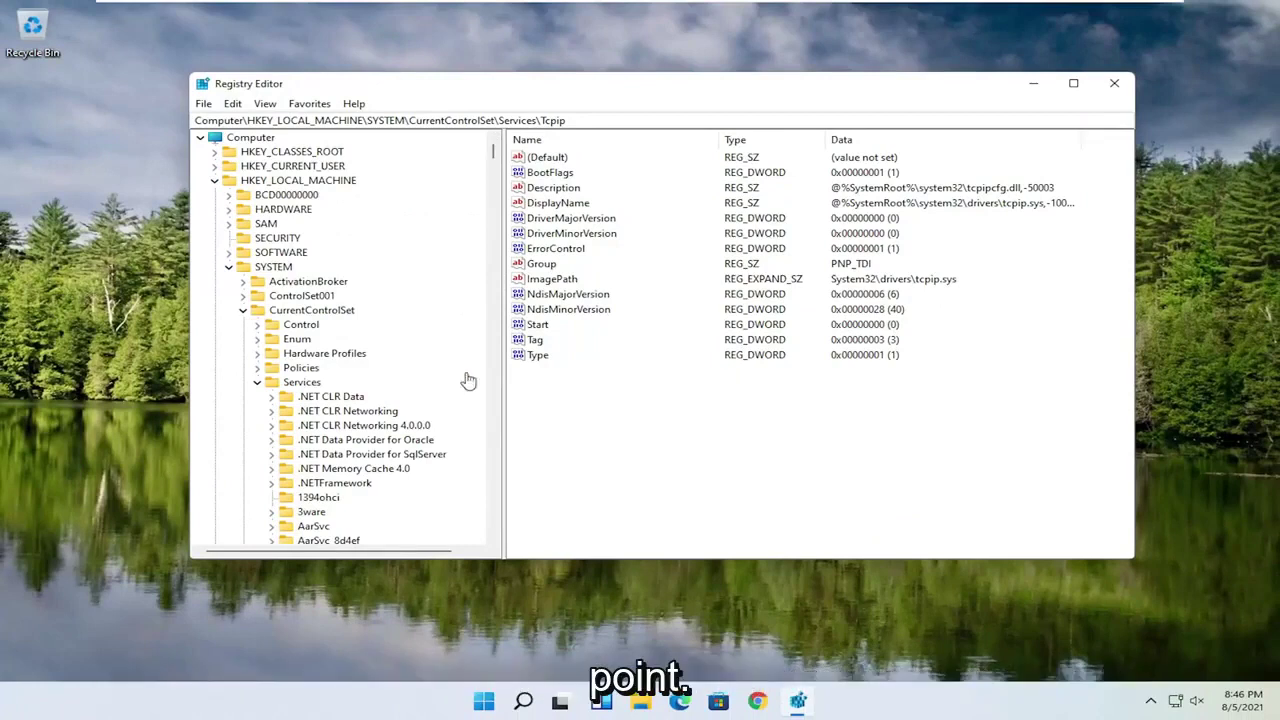
{"action": "left_click", "coordinate": [257, 382]}
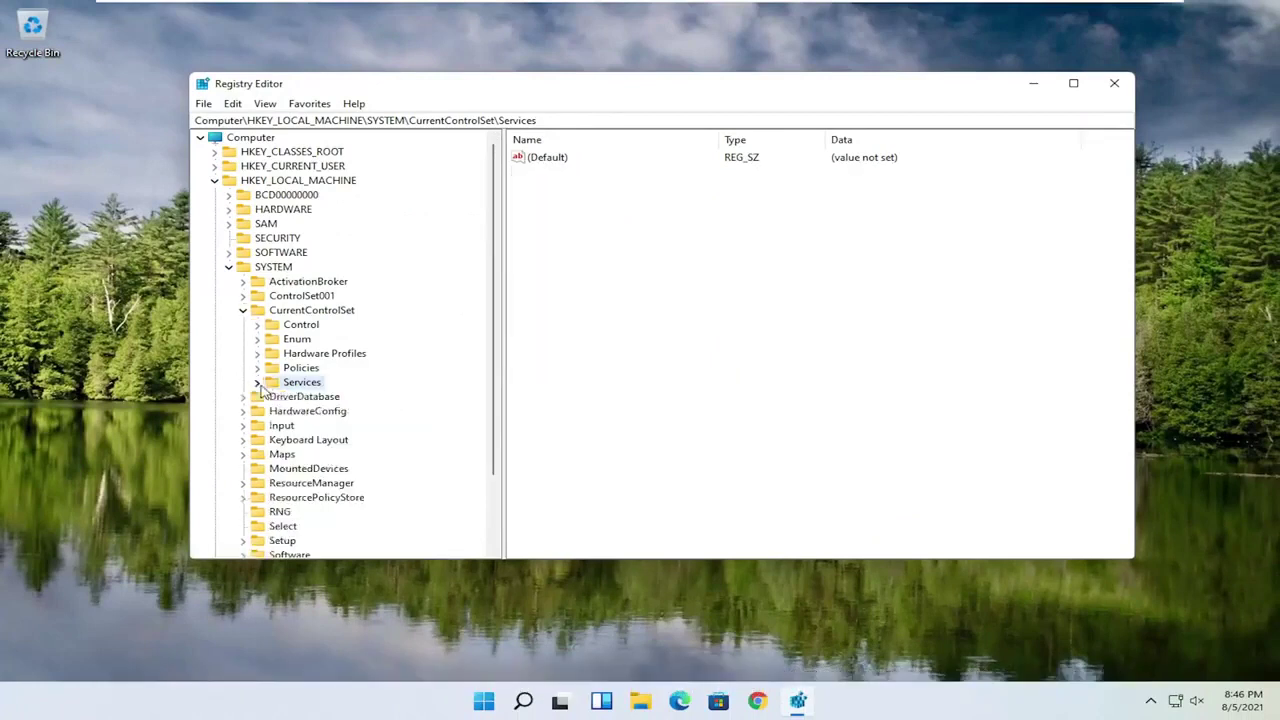
{"action": "left_click", "coordinate": [243, 310]}
{"action": "left_click", "coordinate": [228, 267]}
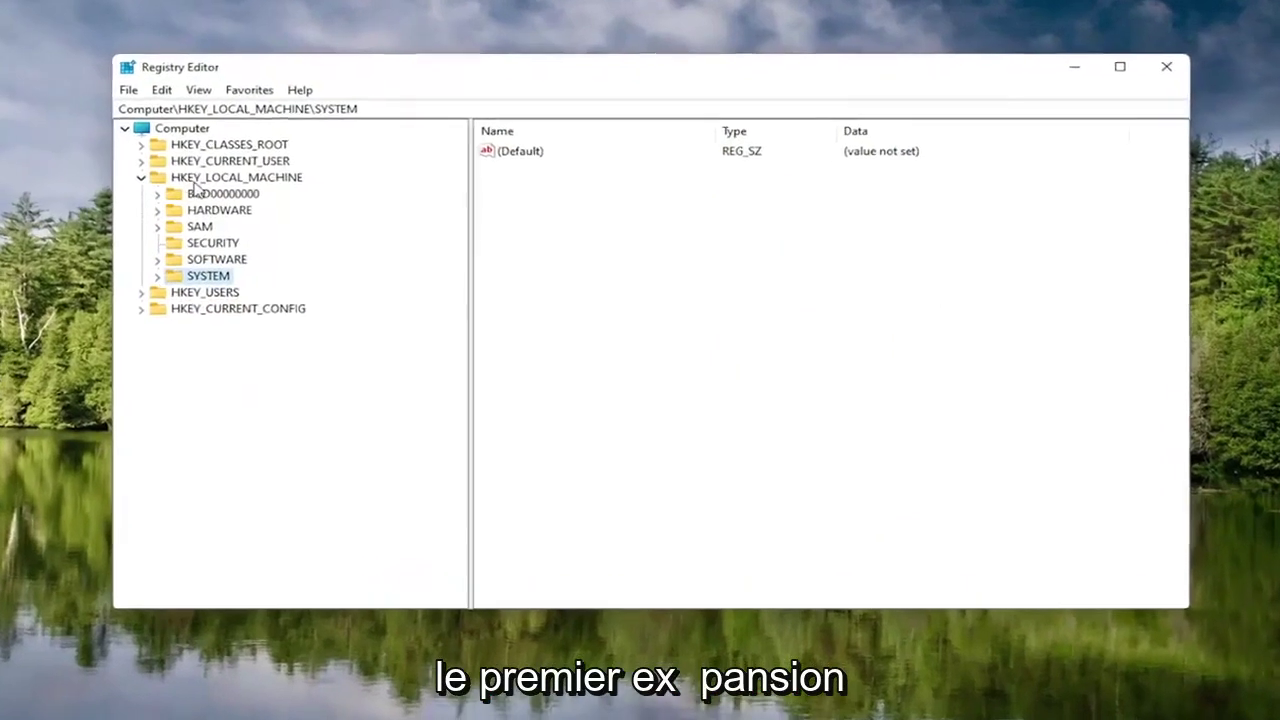
- Expand the SOFTWARE key under HKEY_LOCAL_MACHINE and the Microsoft key inside it
{"action": "left_click", "coordinate": [200, 178]}
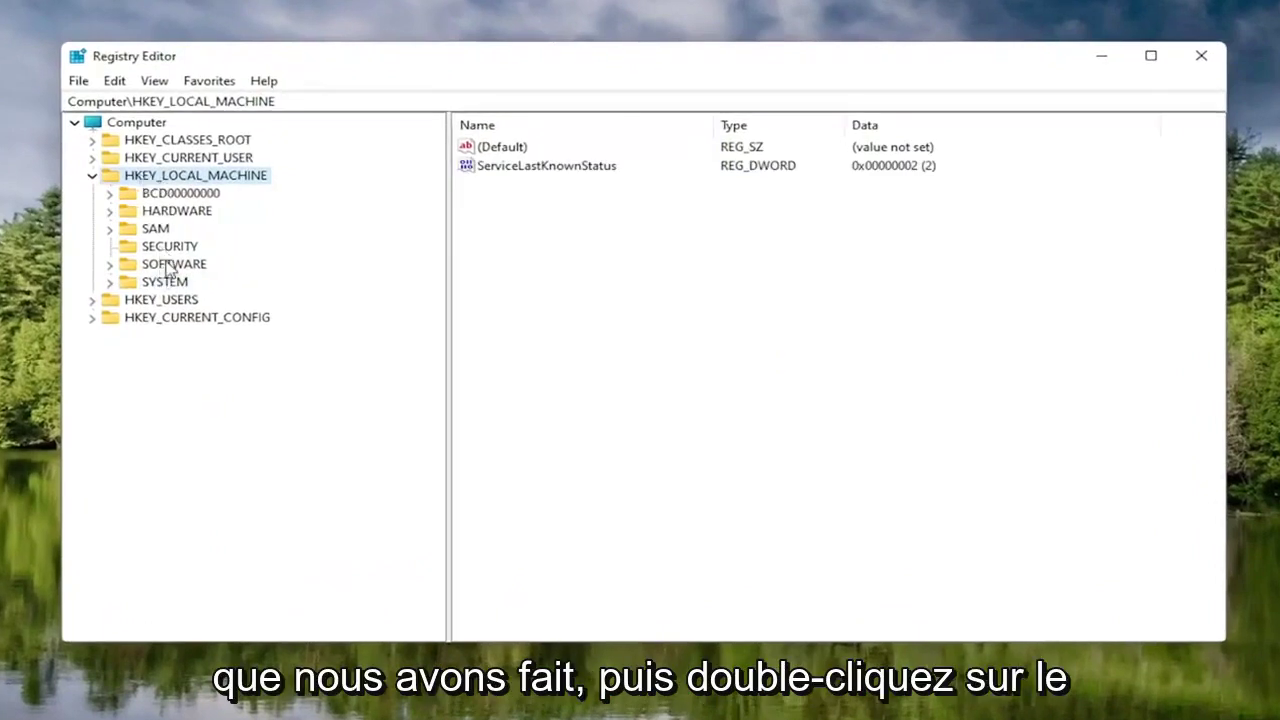
{"action": "double_click", "coordinate": [170, 265]}
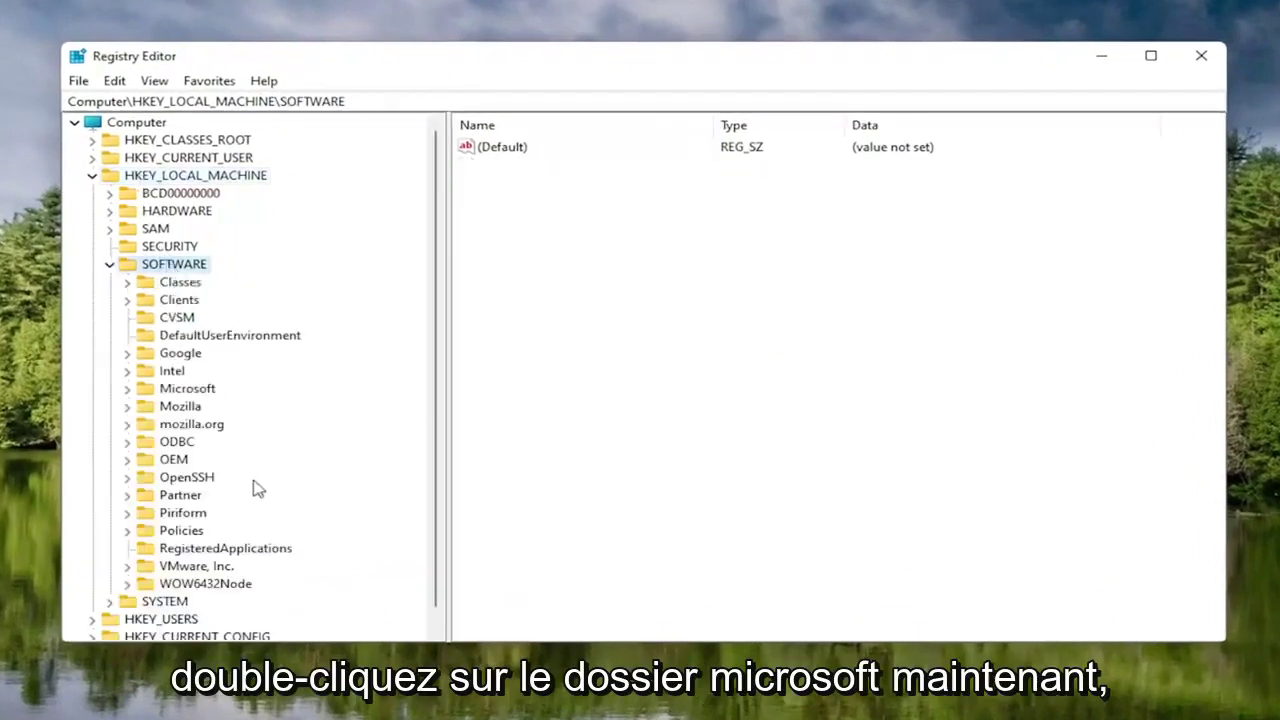
{"action": "double_click", "coordinate": [176, 390]}
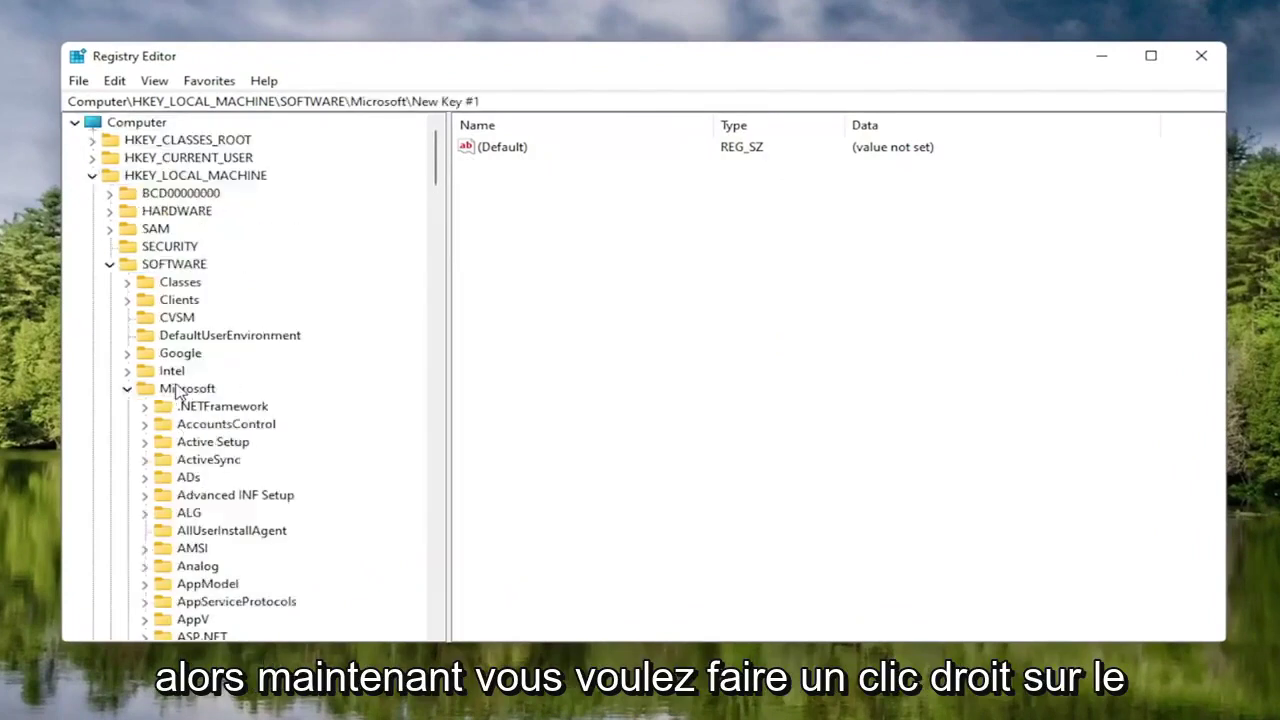
- Create a new key under HKEY_LOCAL_MACHINE\SOFTWARE\Microsoft, keeping its default name
{"action": "right_click", "coordinate": [170, 390]}
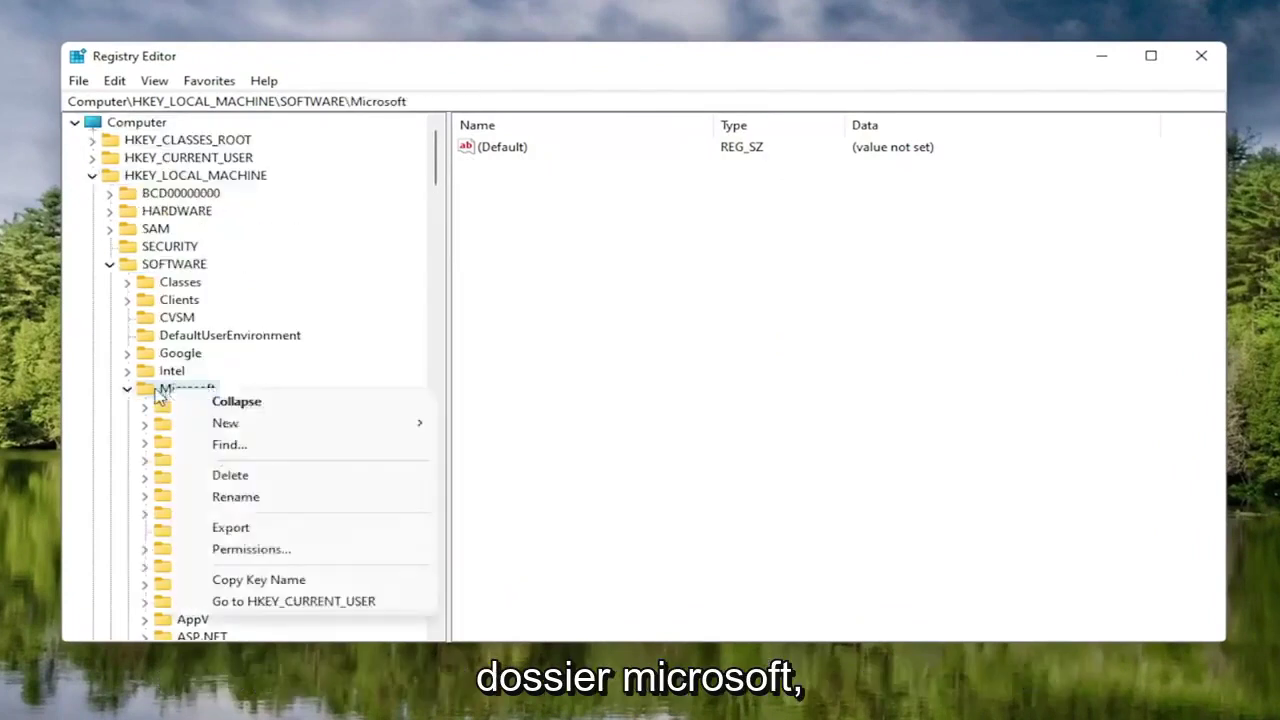
{"action": "left_click", "coordinate": [165, 390]}
{"action": "right_click", "coordinate": [172, 390]}
{"action": "left_click", "coordinate": [235, 422]}
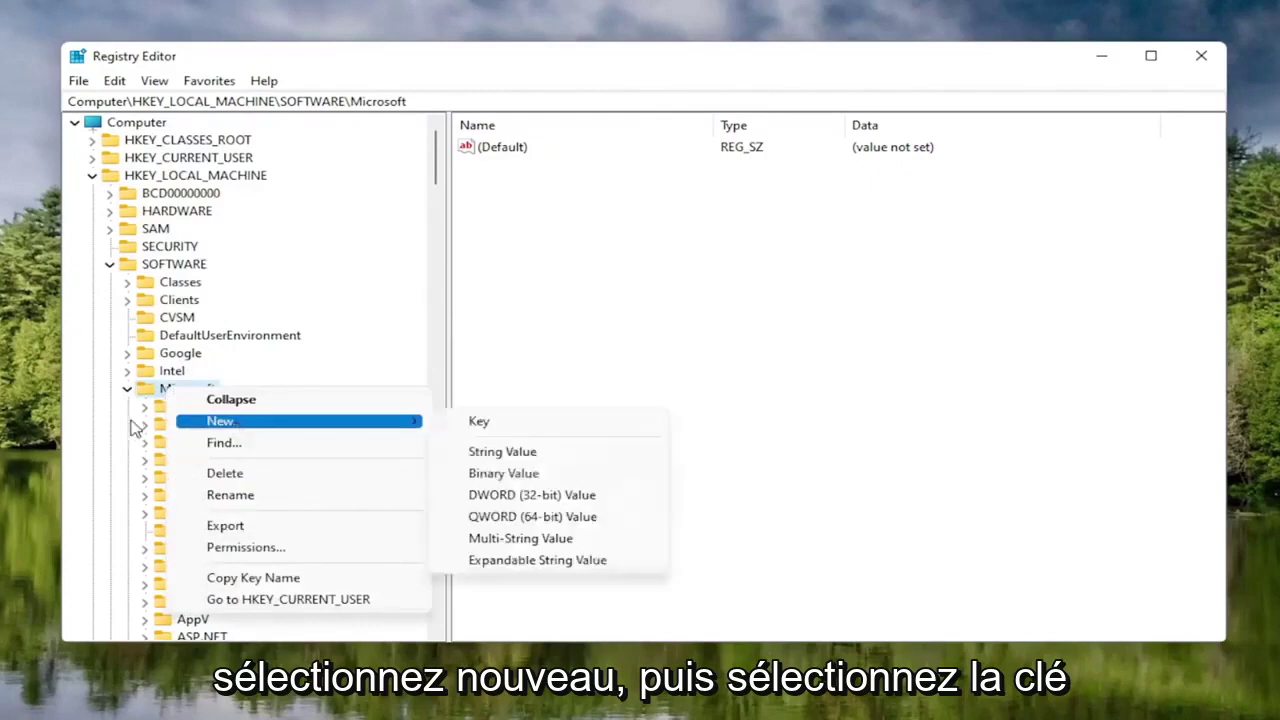
{"action": "left_click", "coordinate": [480, 422]}
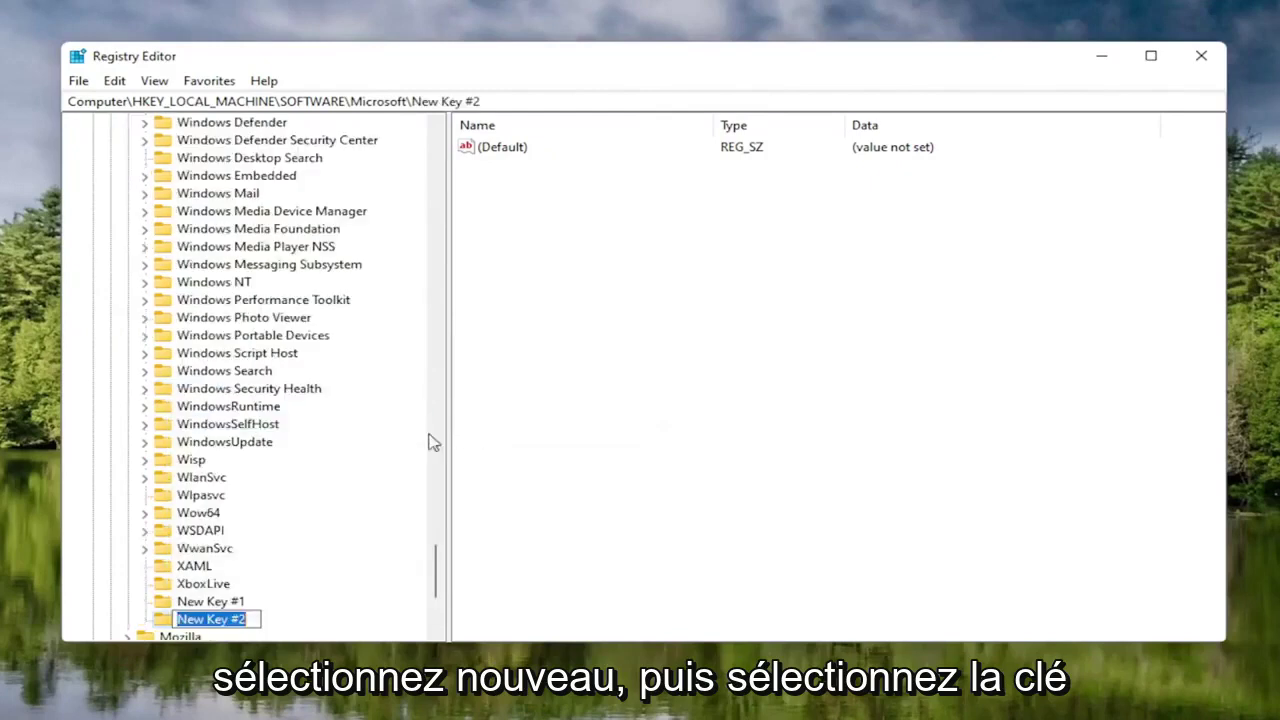
{"action": "key", "text": "Return"}
- Delete the leftover New Key #1 key under SOFTWARE\Microsoft
{"action": "left_click", "coordinate": [211, 549]}
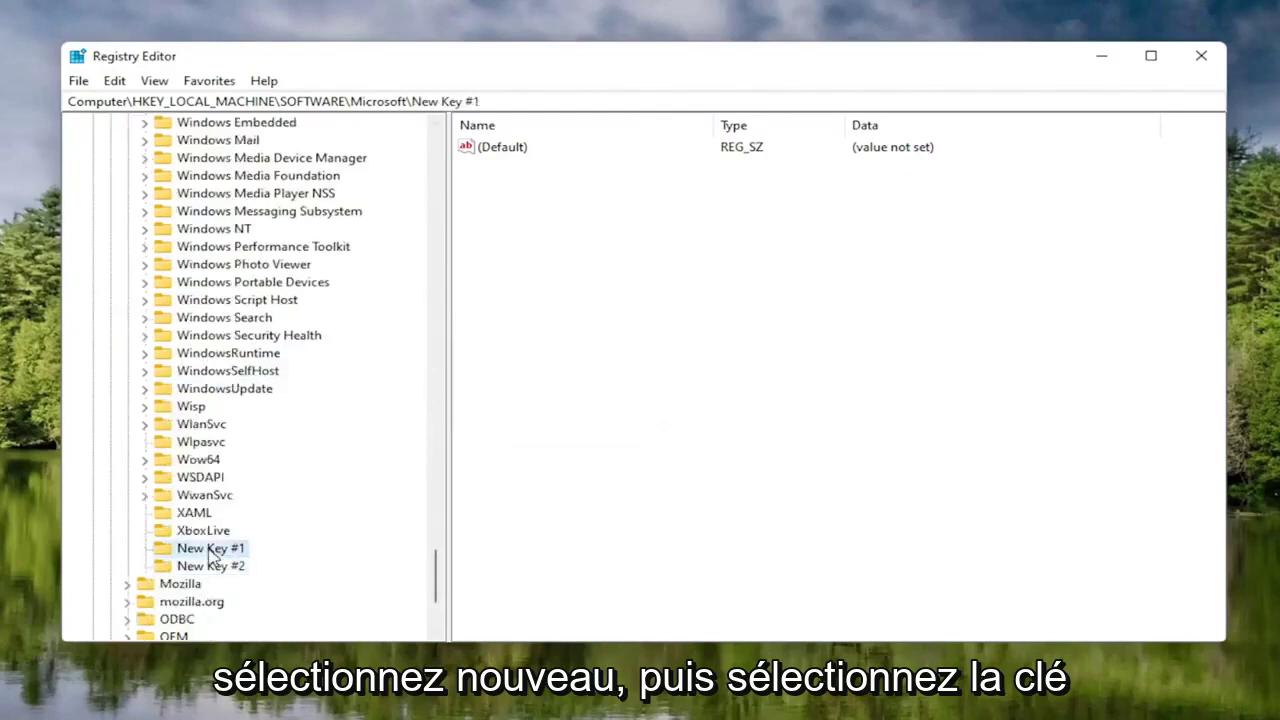
{"action": "key", "text": "Delete"}
{"action": "key", "text": "Return"}
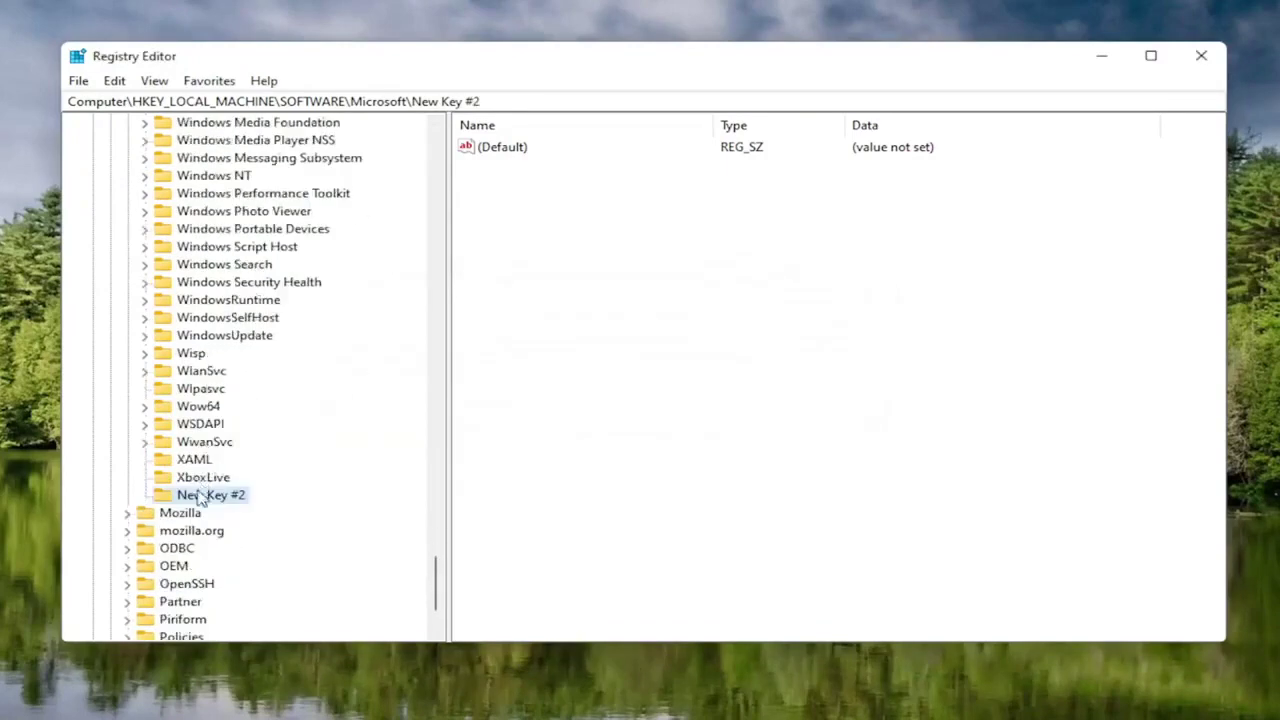
- Rename the New Key #2 key under SOFTWARE\Microsoft as New Key #1
{"action": "right_click", "coordinate": [199, 498]}
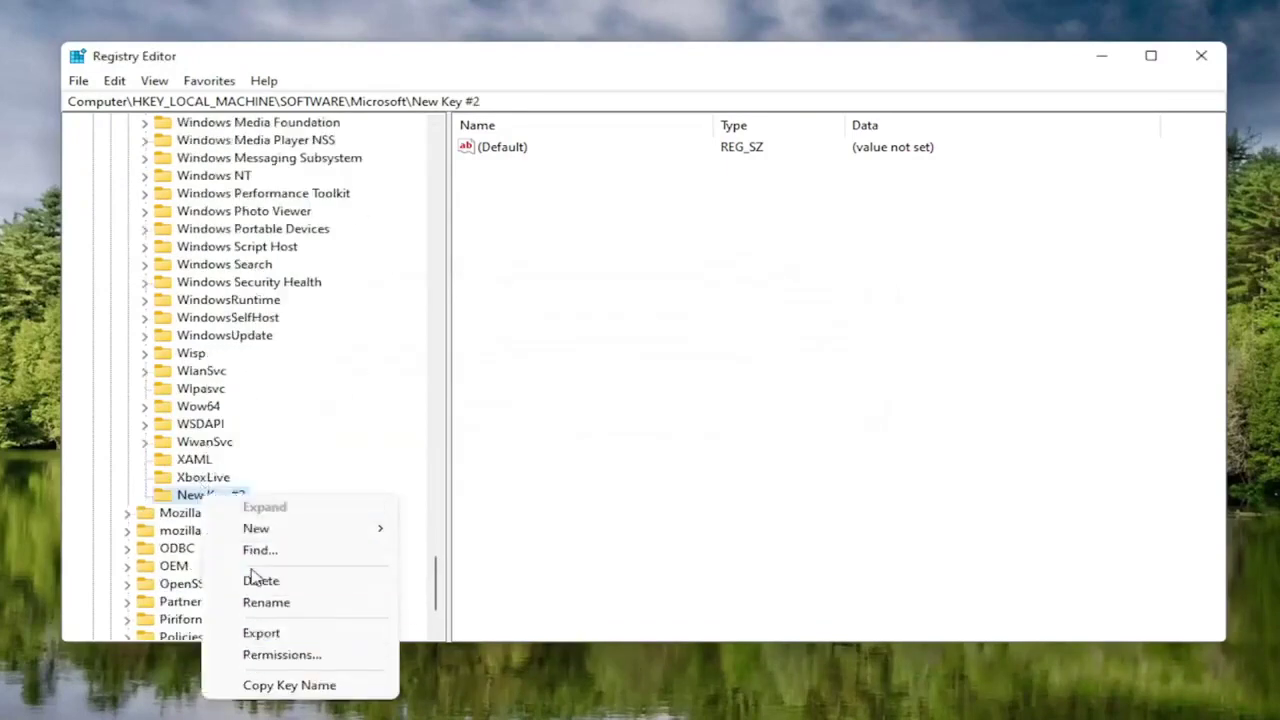
{"action": "left_click", "coordinate": [266, 602]}
{"action": "key", "text": "End"}
{"action": "type", "text": "1"}
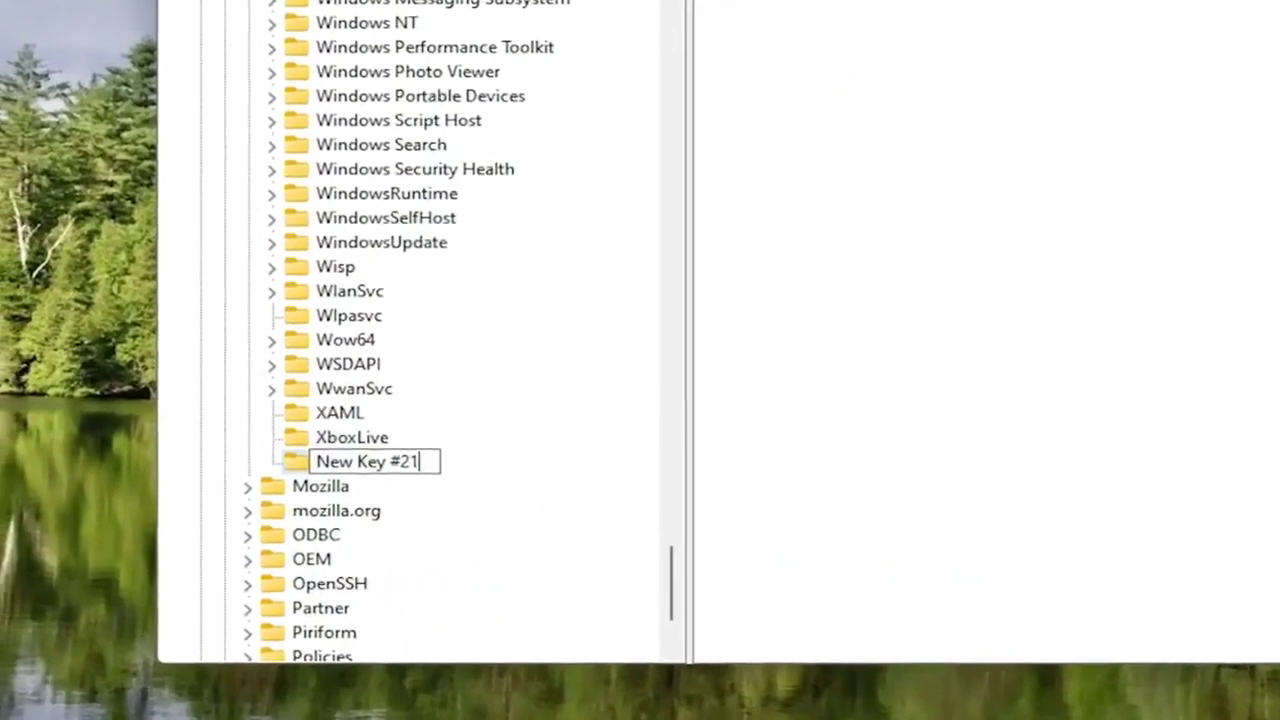
{"action": "key", "text": "Escape"}
{"action": "scroll", "coordinate": [409, 329], "scroll_direction": "up", "scroll_amount": 8}
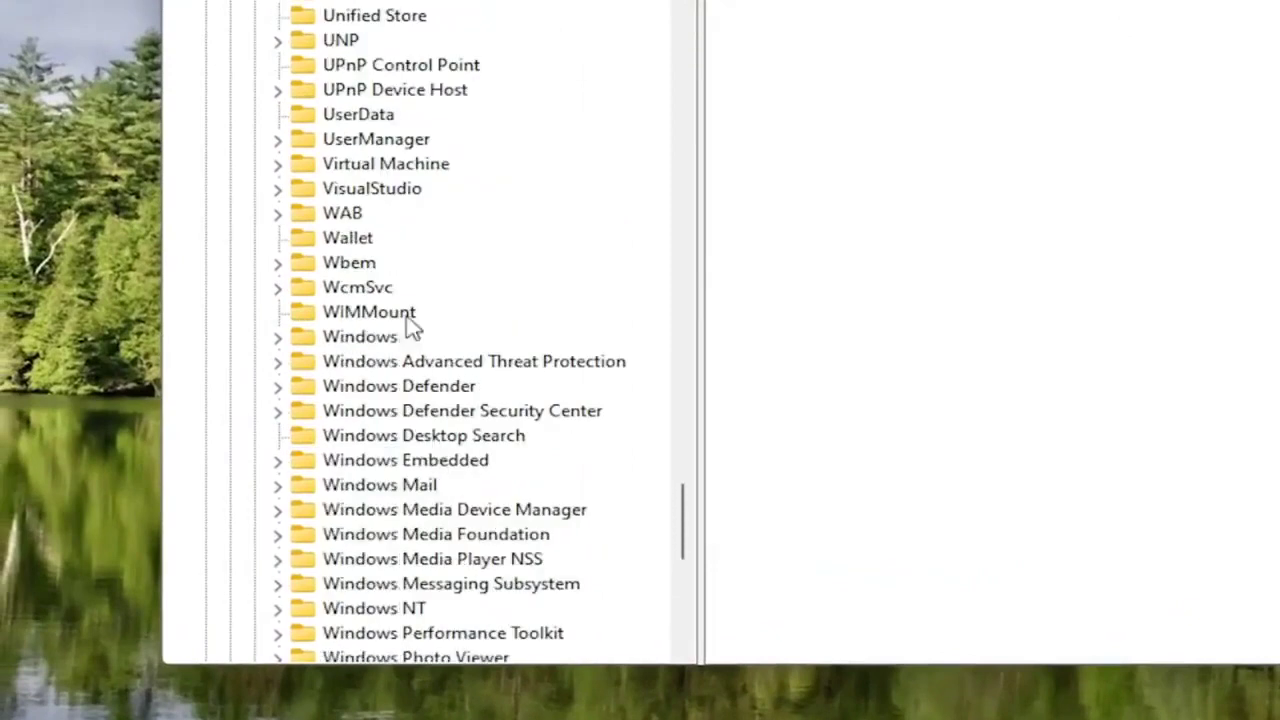
{"action": "scroll", "coordinate": [394, 417], "scroll_direction": "down", "scroll_amount": 9}
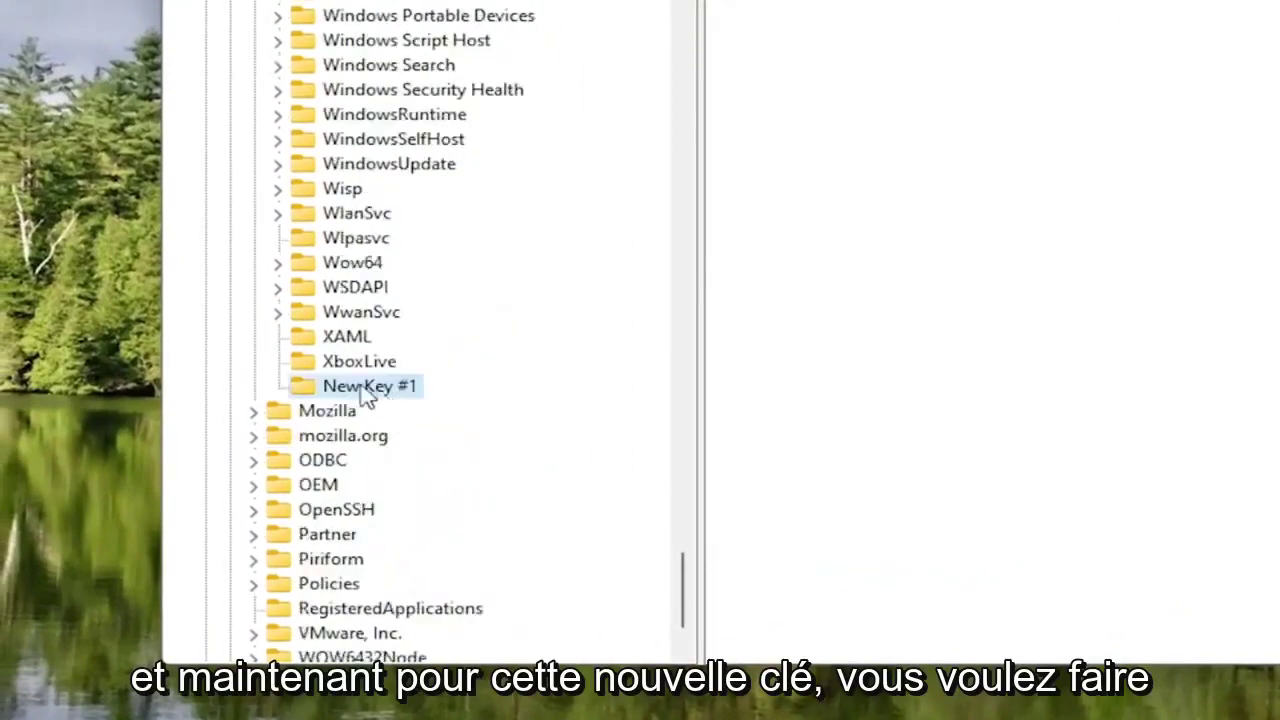
- Try to rename the New Key #1 key as MSMQ and delete that redundant key
{"action": "right_click", "coordinate": [365, 393]}
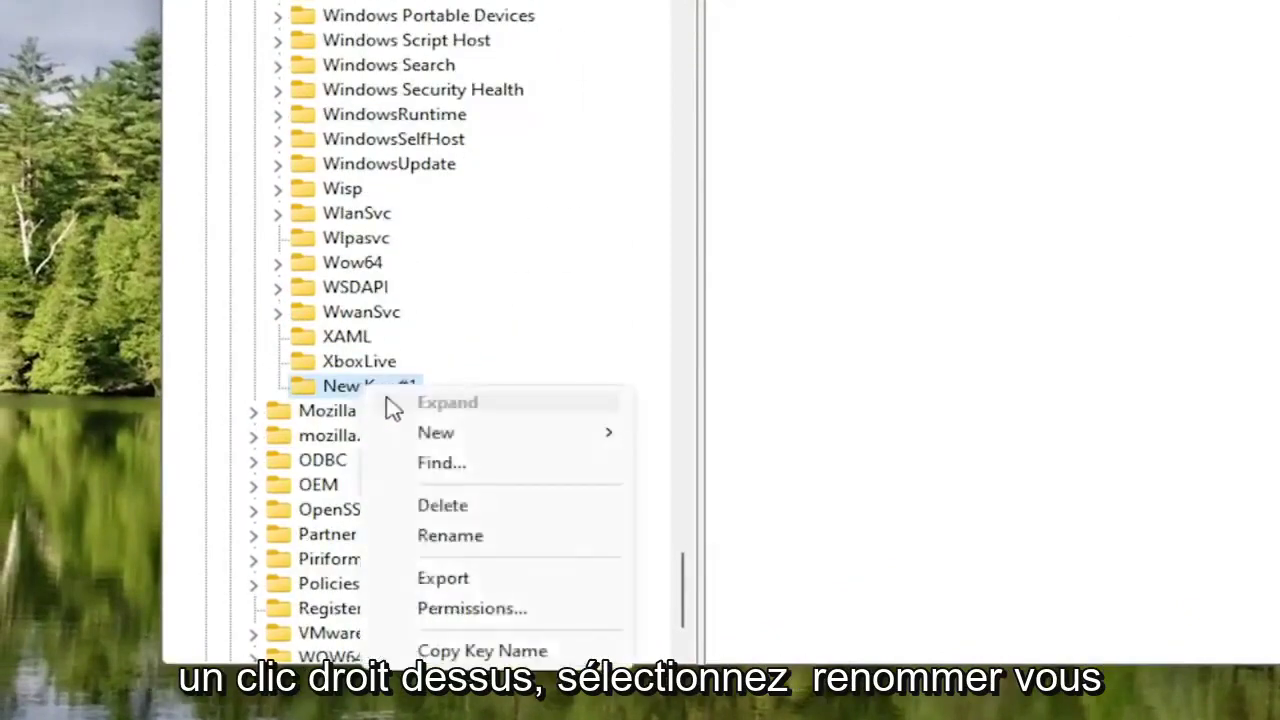
{"action": "left_click", "coordinate": [452, 538]}
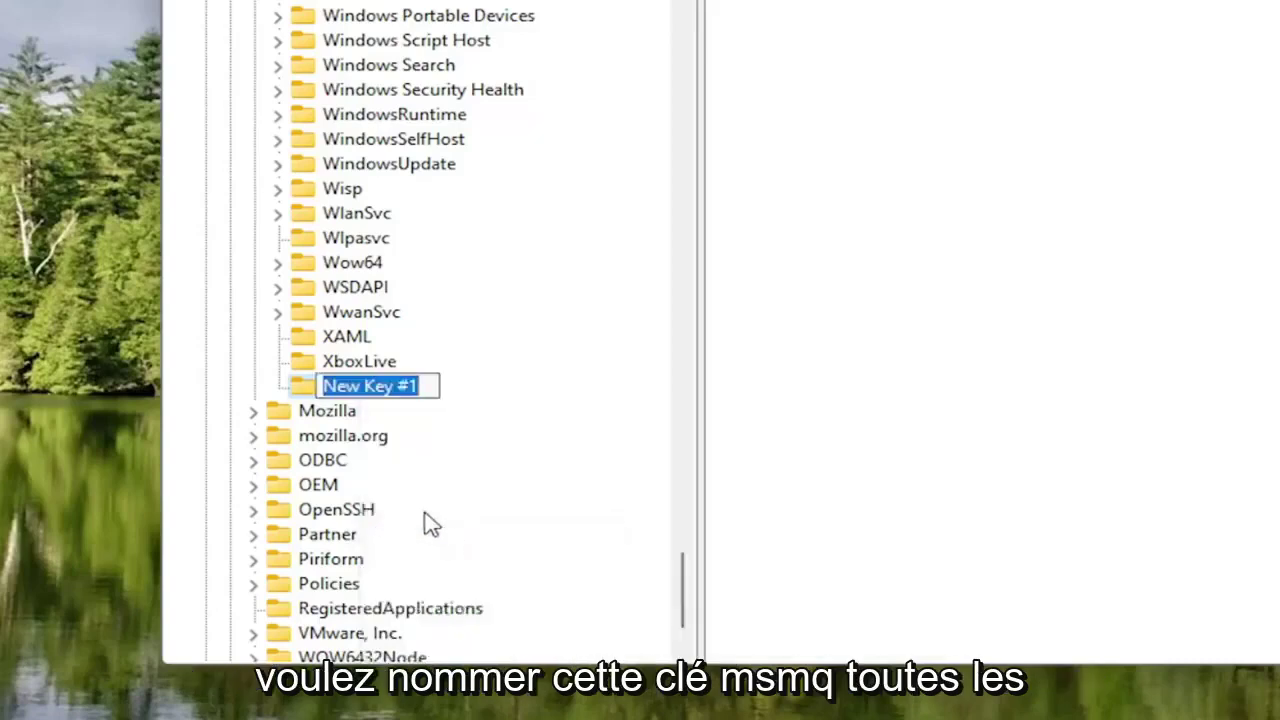
{"action": "type", "text": "MSMQ"}
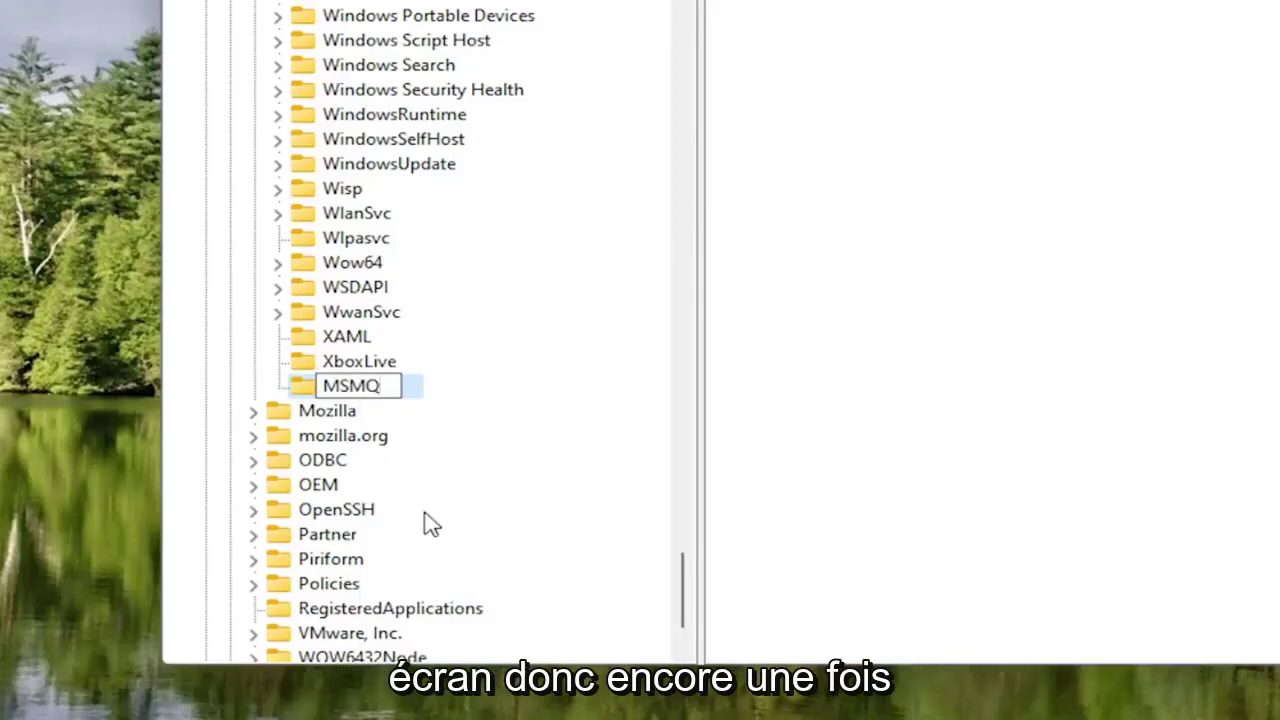
{"action": "key", "text": "Return"}
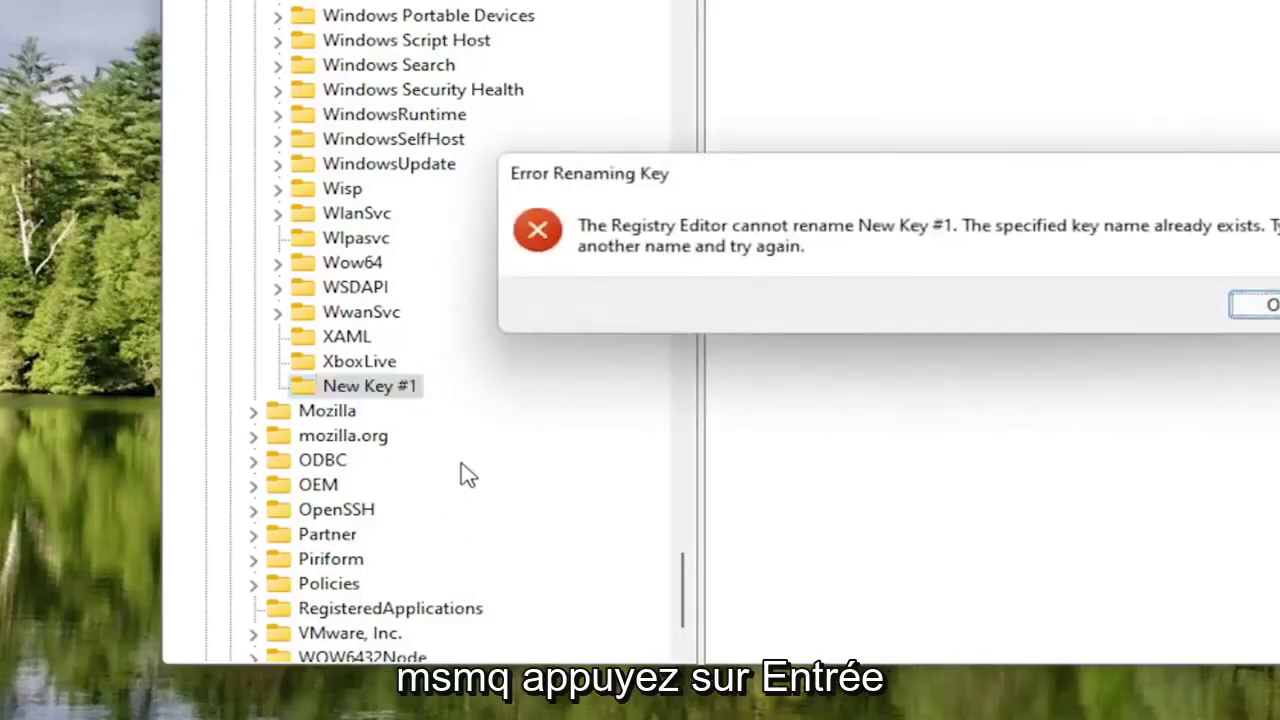
{"action": "left_click", "coordinate": [1268, 312]}
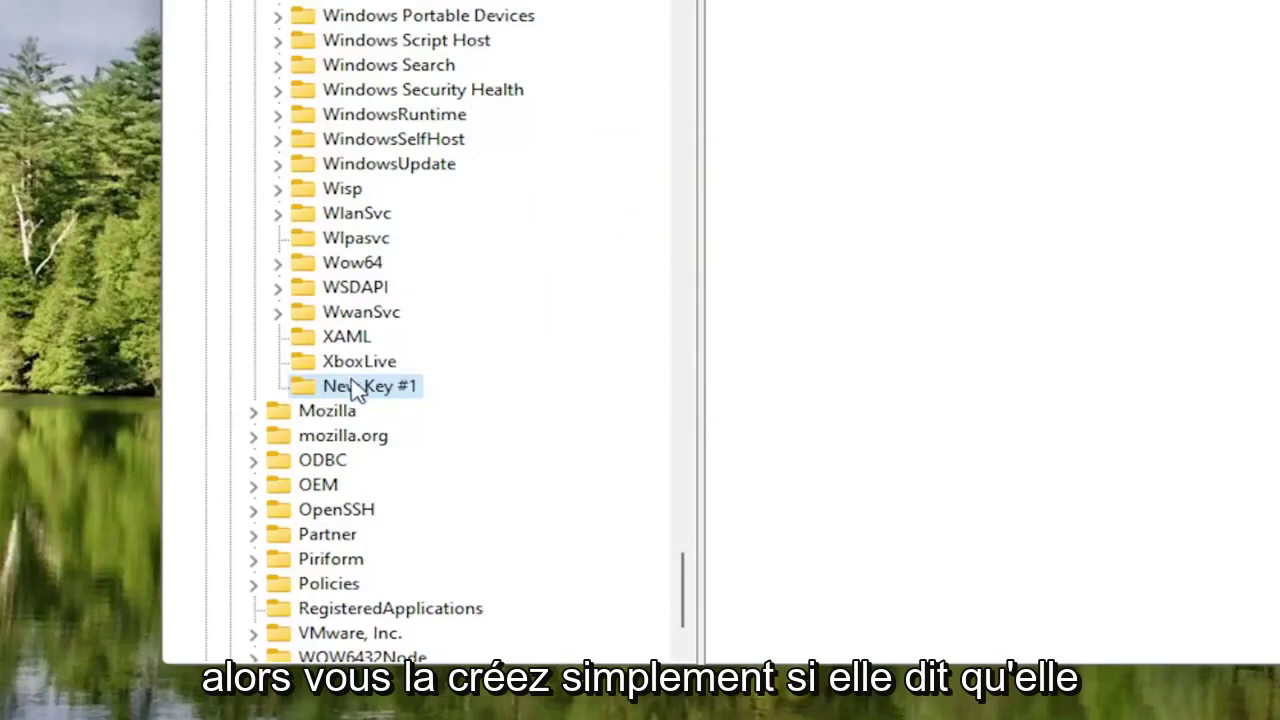
{"action": "key", "text": "Delete"}
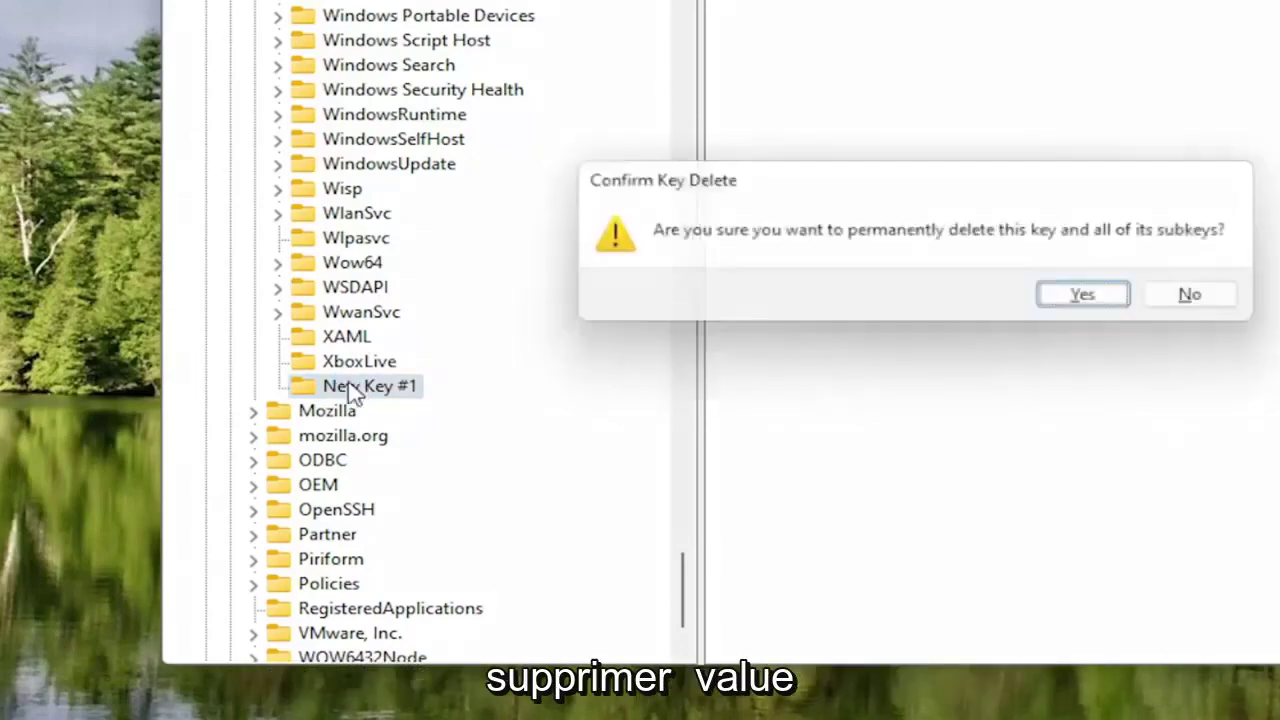
{"action": "key", "text": "Return"}
- Find and select the existing MSMQ key under HKEY_LOCAL_MACHINE\SOFTWARE\Microsoft
{"action": "scroll", "coordinate": [365, 313], "scroll_direction": "up", "scroll_amount": 4}
{"action": "scroll", "coordinate": [380, 340], "scroll_direction": "up", "scroll_amount": 10}
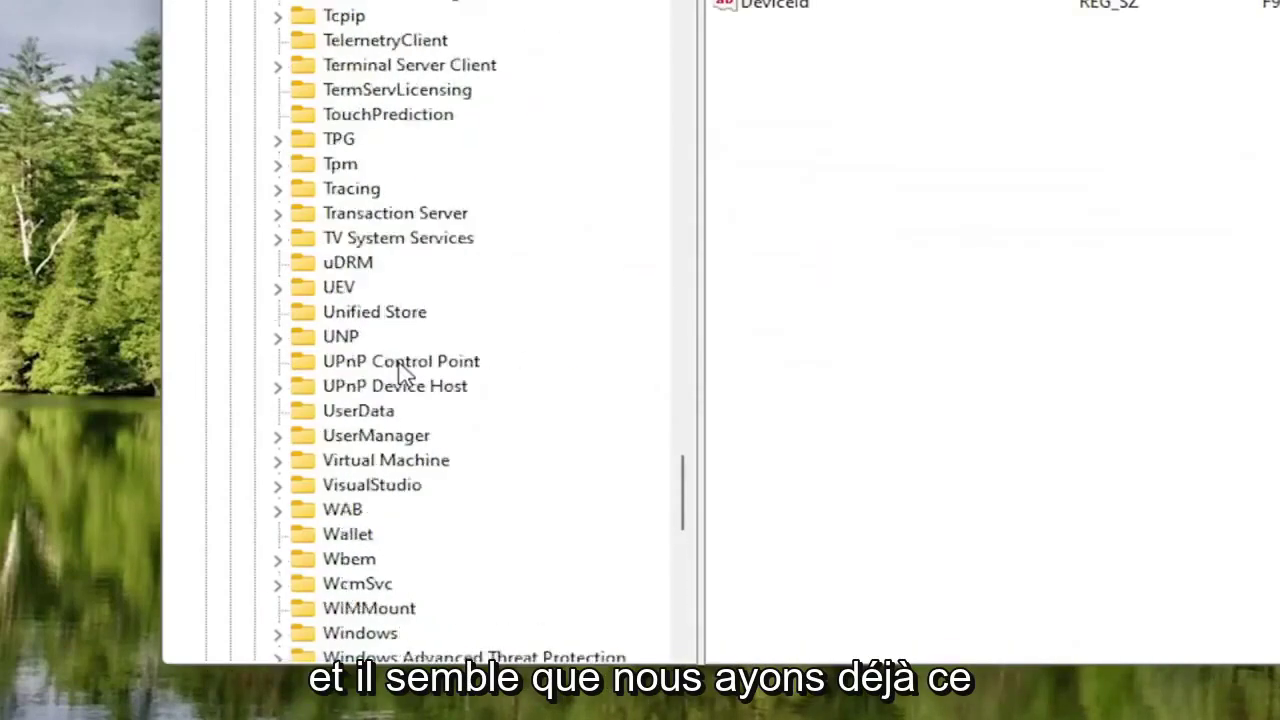
{"action": "scroll", "coordinate": [400, 372], "scroll_direction": "up", "scroll_amount": 9}
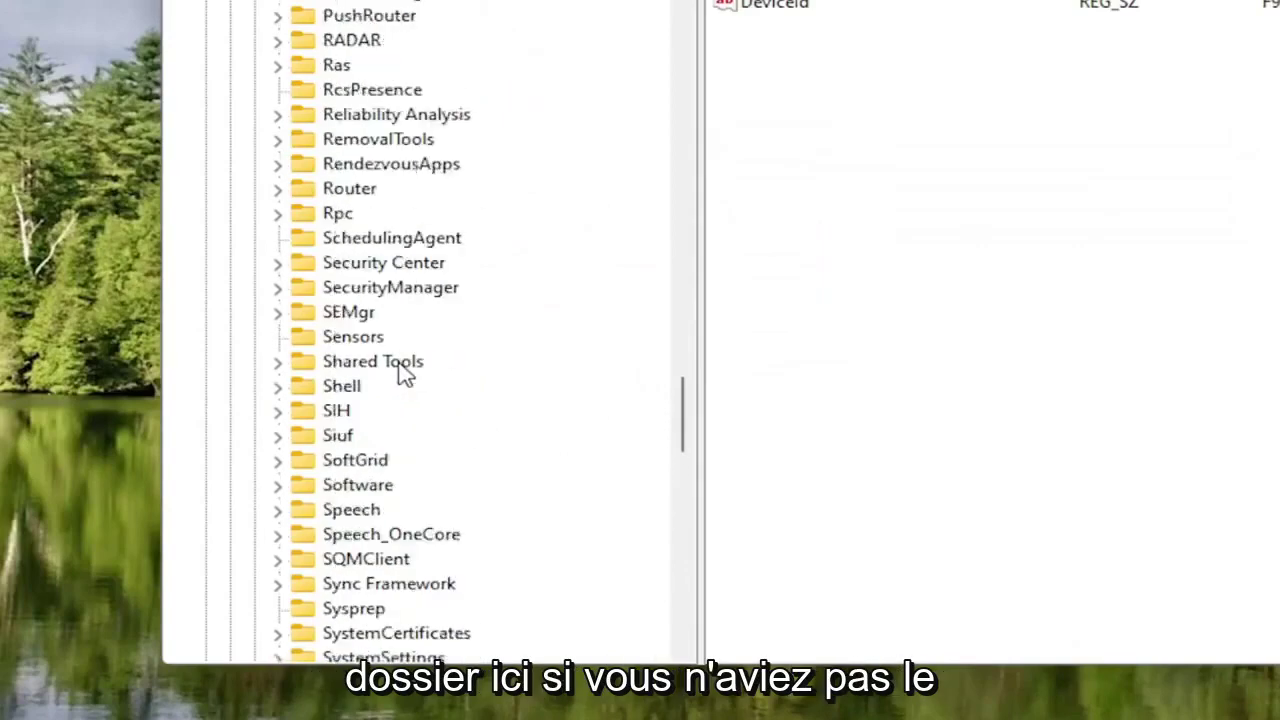
{"action": "scroll", "coordinate": [405, 372], "scroll_direction": "down", "scroll_amount": 7}
{"action": "scroll", "coordinate": [400, 372], "scroll_direction": "up", "scroll_amount": 12}
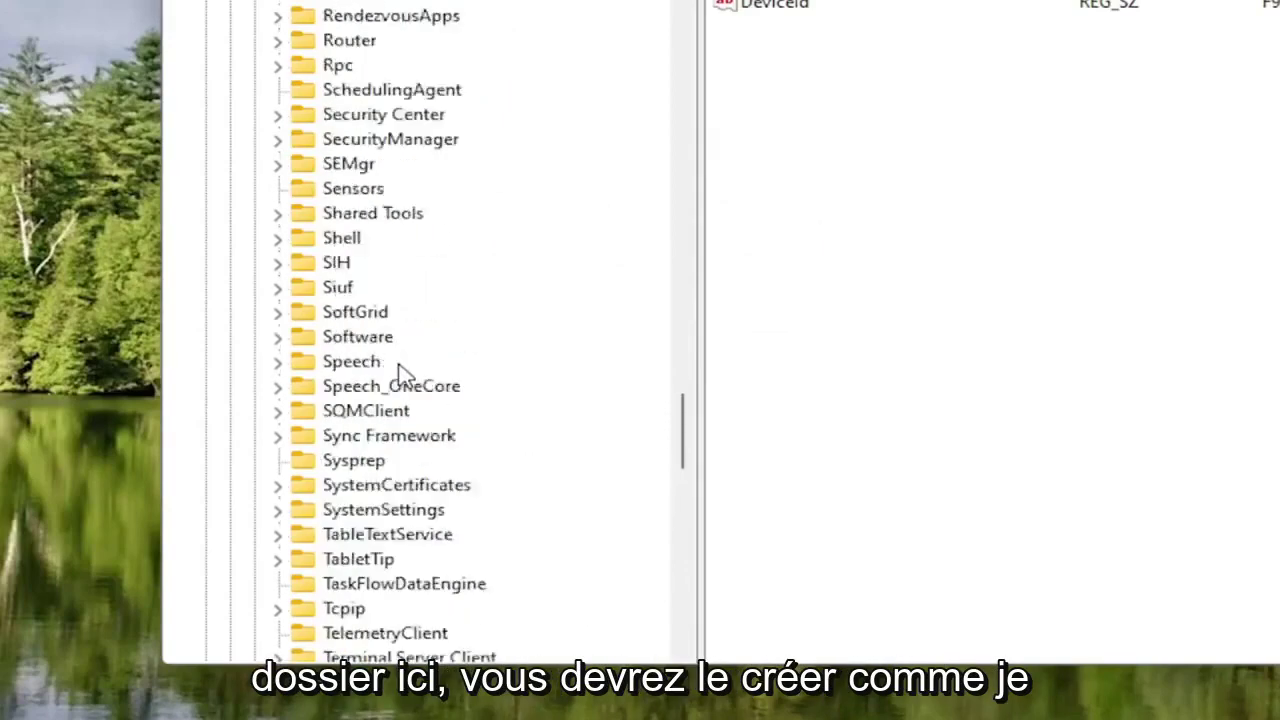
{"action": "scroll", "coordinate": [405, 372], "scroll_direction": "up", "scroll_amount": 10}
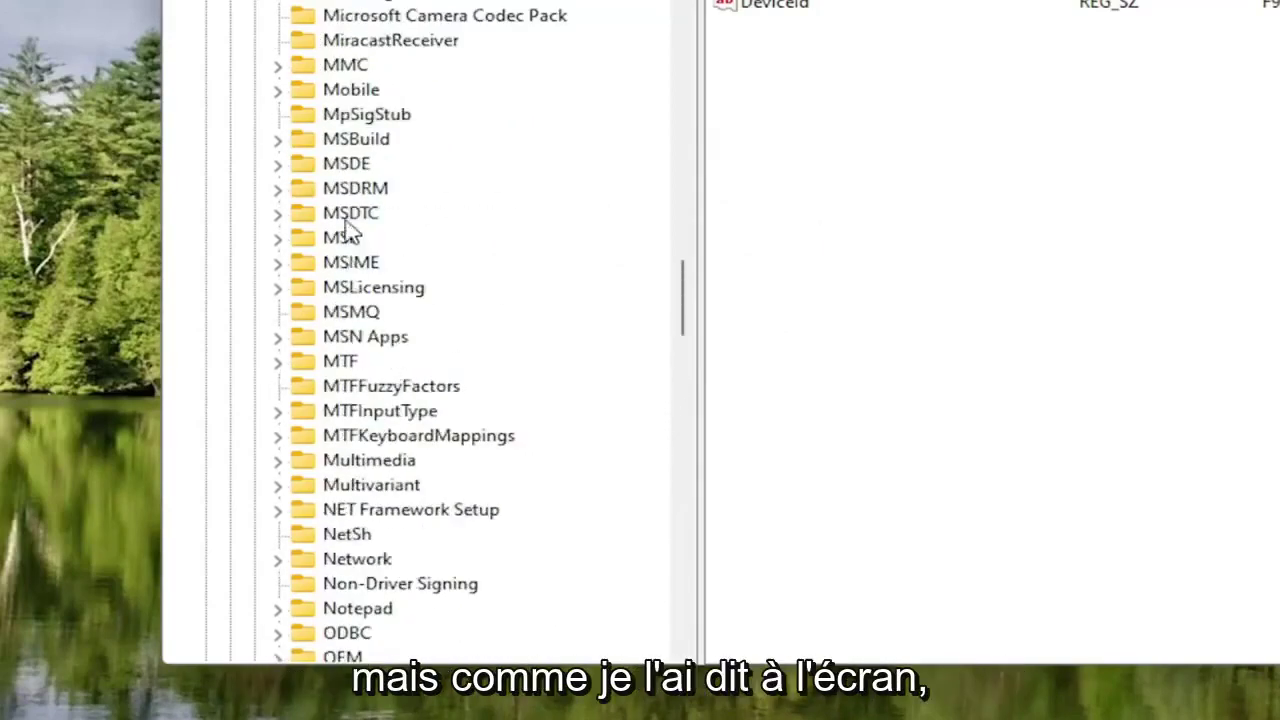
{"action": "left_click", "coordinate": [343, 317]}
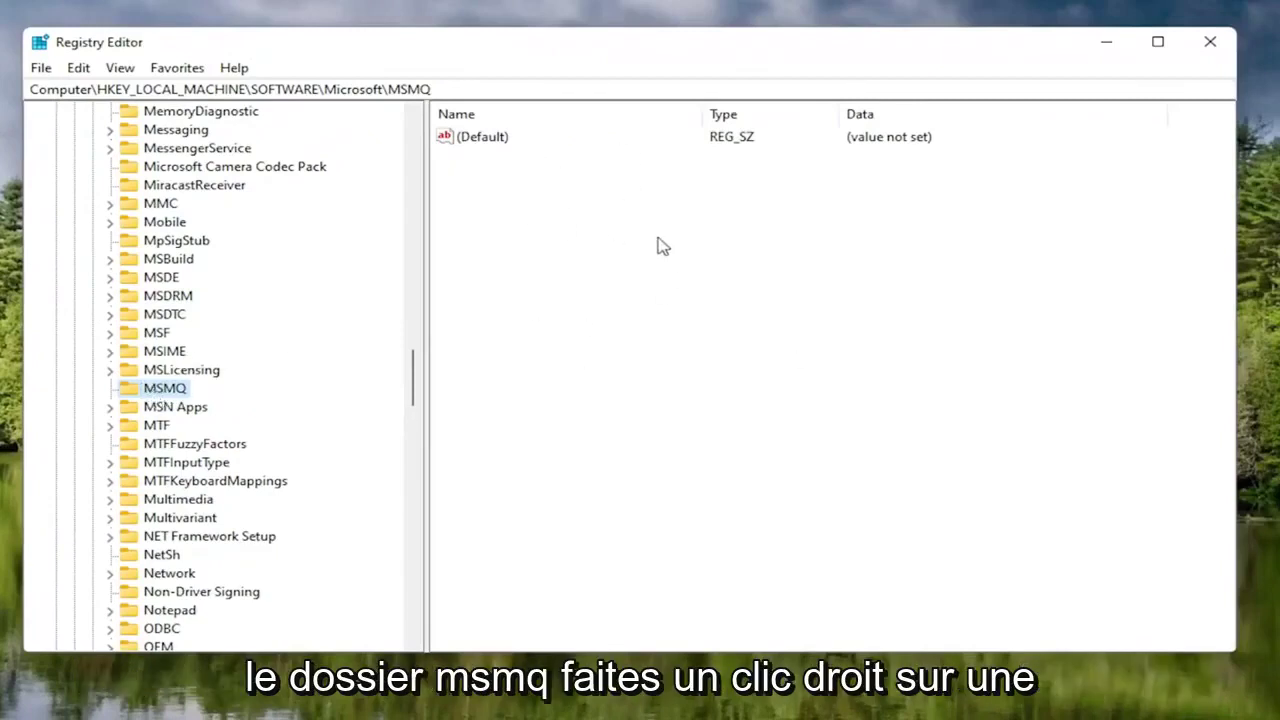
- Create a DWORD (32-bit) value named TCPNoDelay in the MSMQ key
{"action": "right_click", "coordinate": [638, 210]}
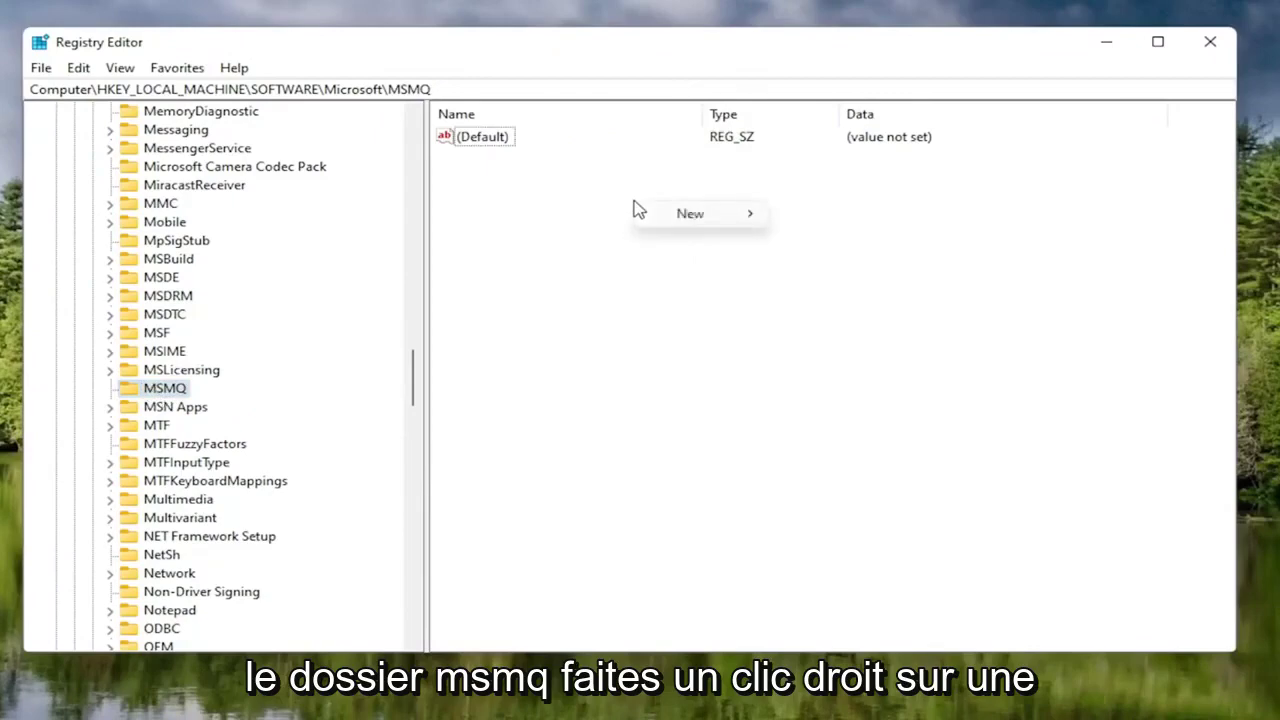
{"action": "left_click", "coordinate": [705, 216]}
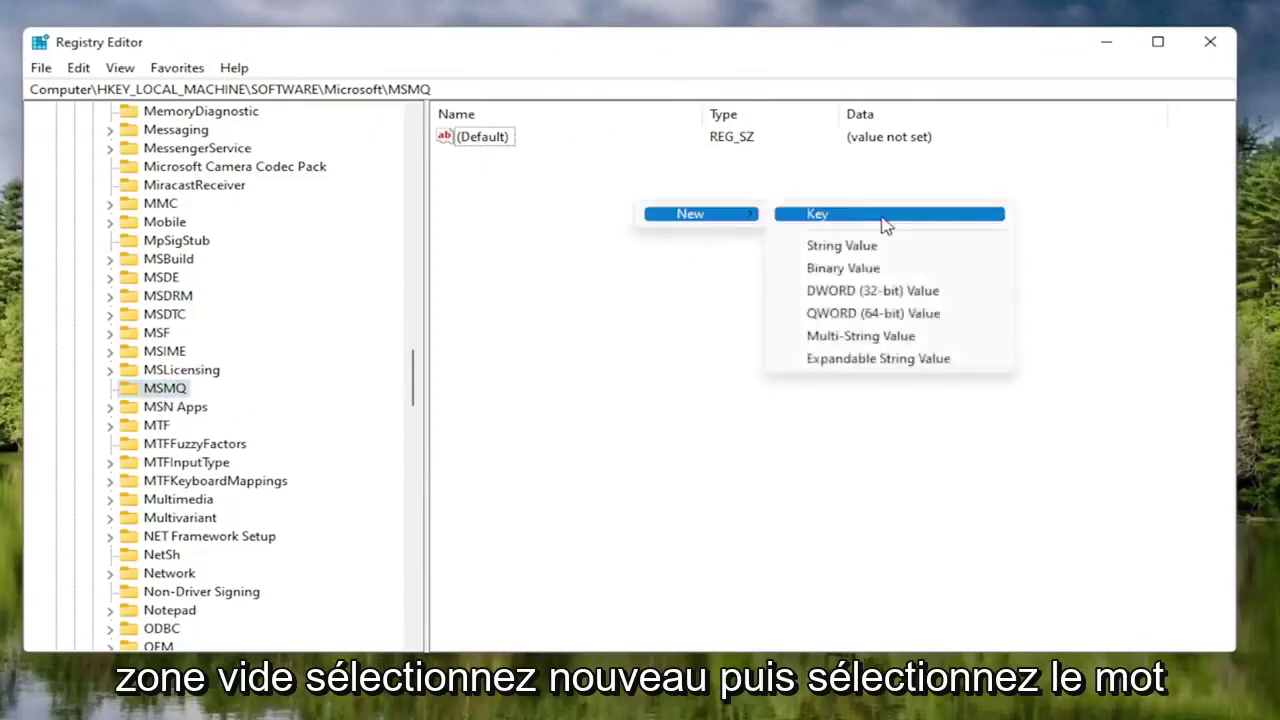
{"action": "left_click", "coordinate": [876, 292]}
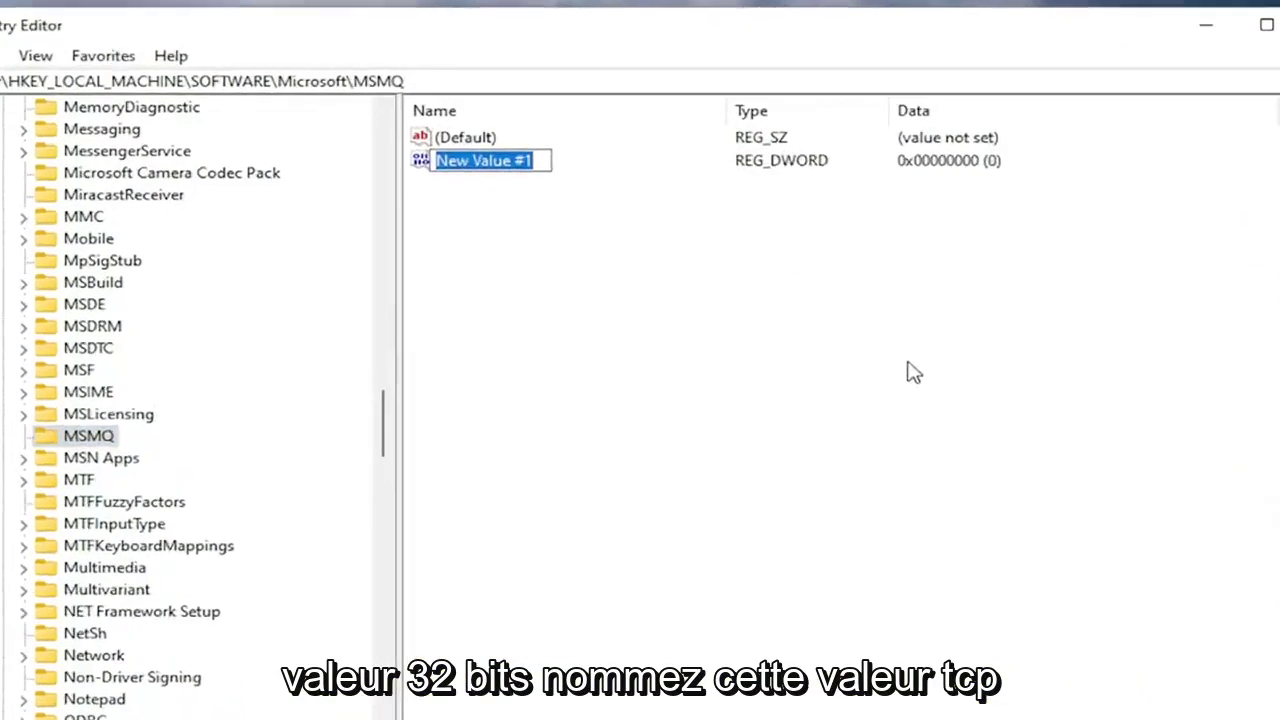
{"action": "type", "text": "TCP"}
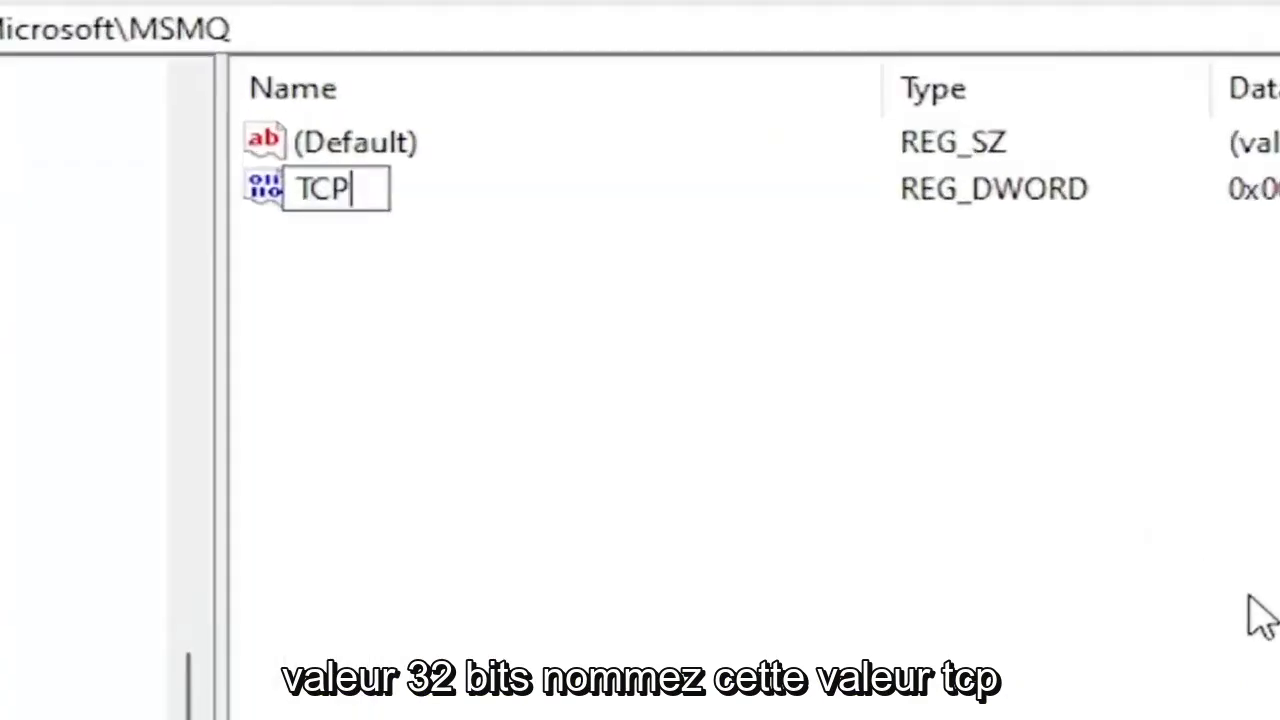
{"action": "type", "text": "n"}
{"action": "key", "text": "BackSpace"}
{"action": "type", "text": "NoDelay"}
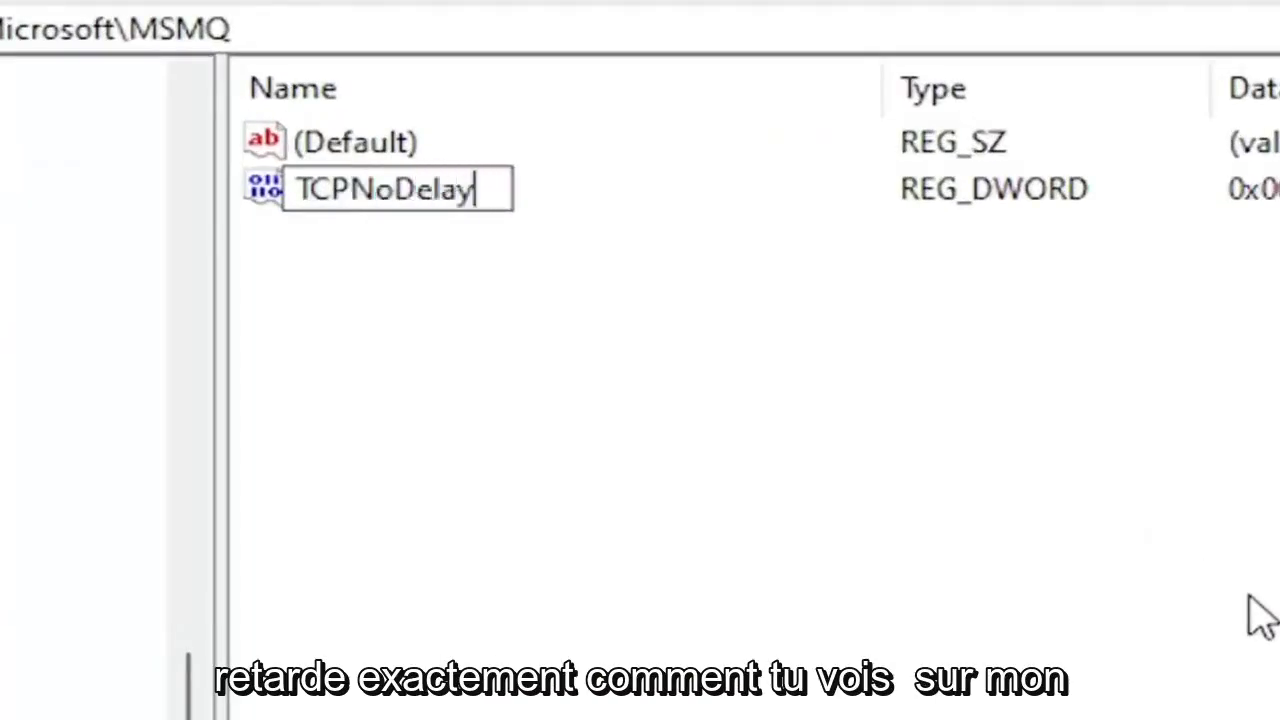
{"action": "key", "text": "Return"}
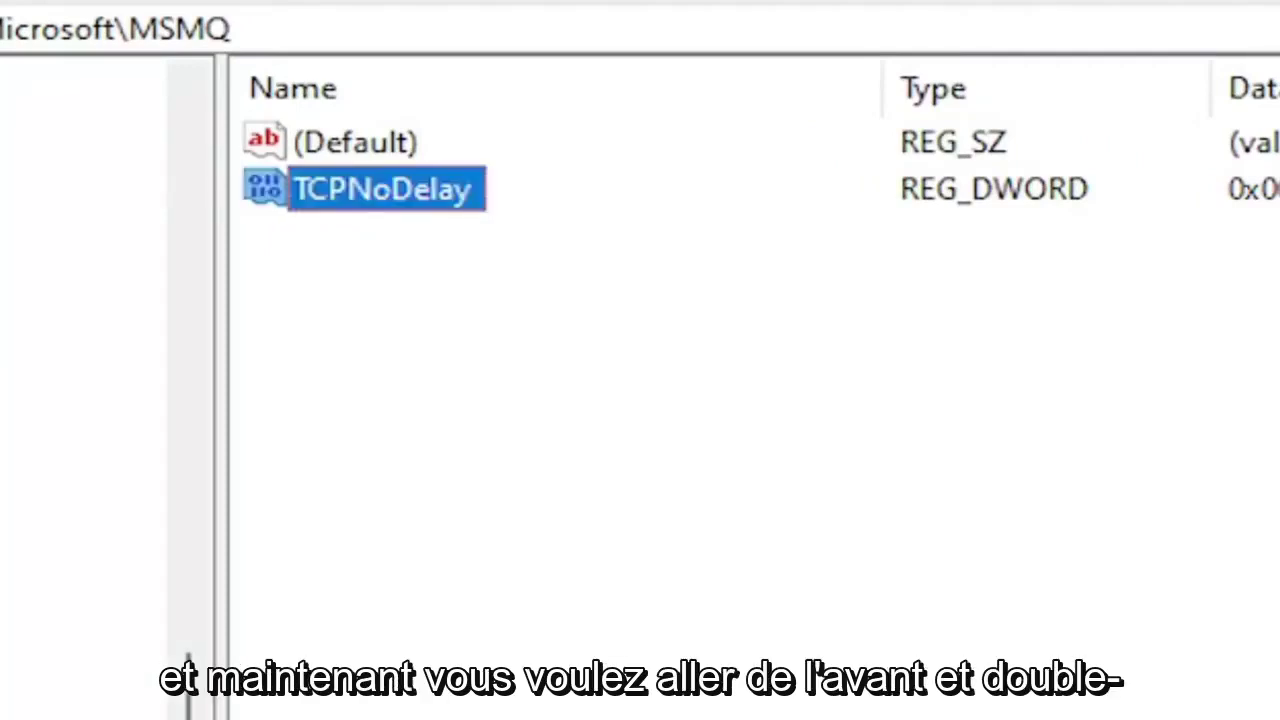
- Set the value data of TCPNoDelay in the MSMQ key to 1
{"action": "double_click", "coordinate": [452, 204]}
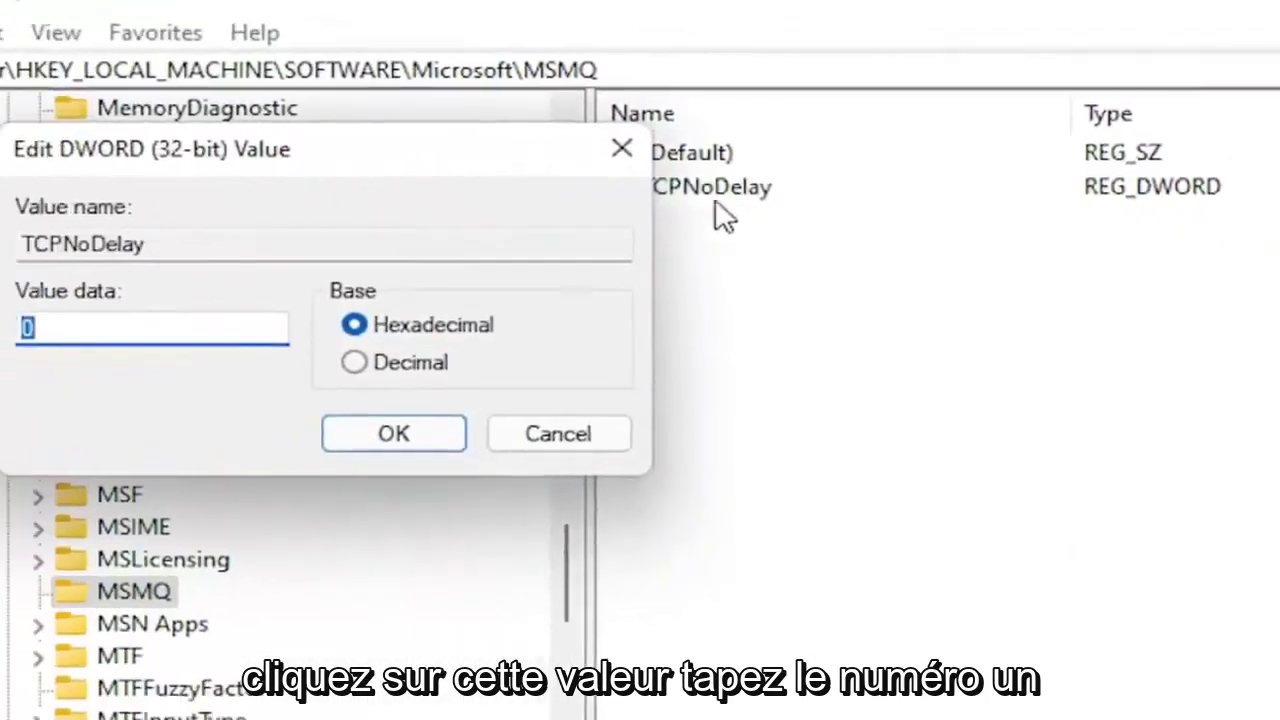
{"action": "type", "text": "1"}
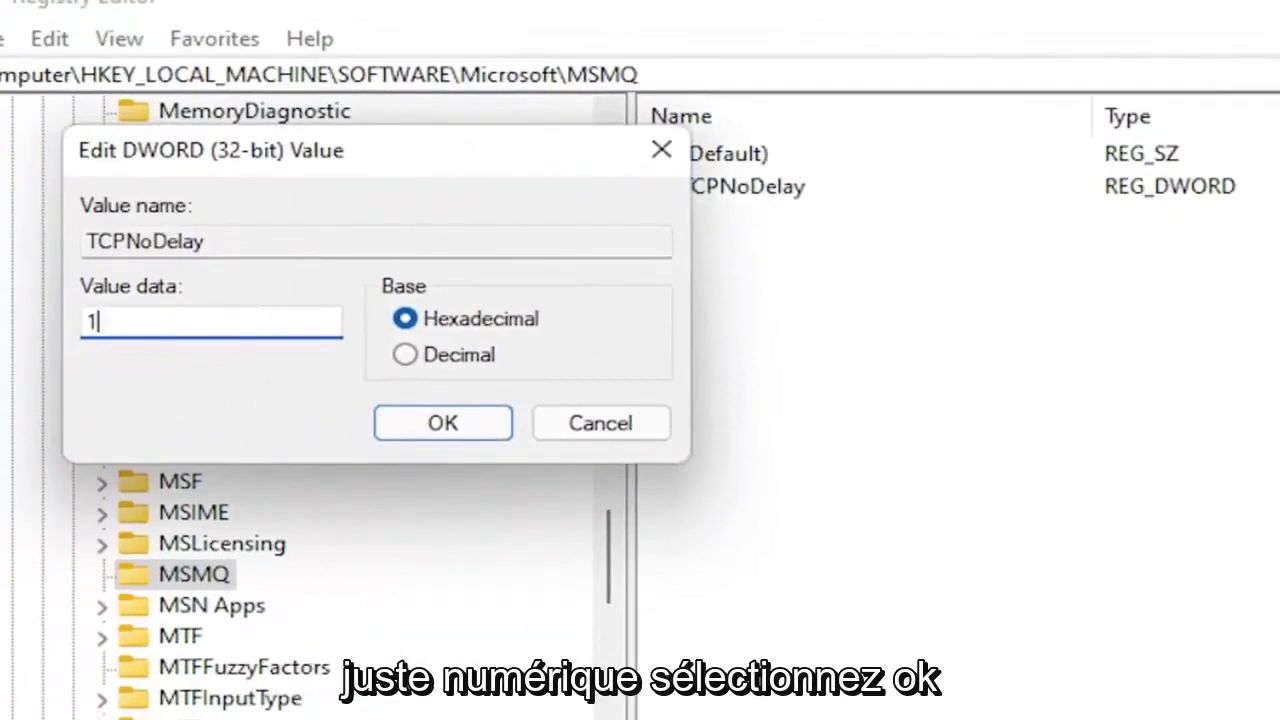
{"action": "left_click", "coordinate": [417, 423]}
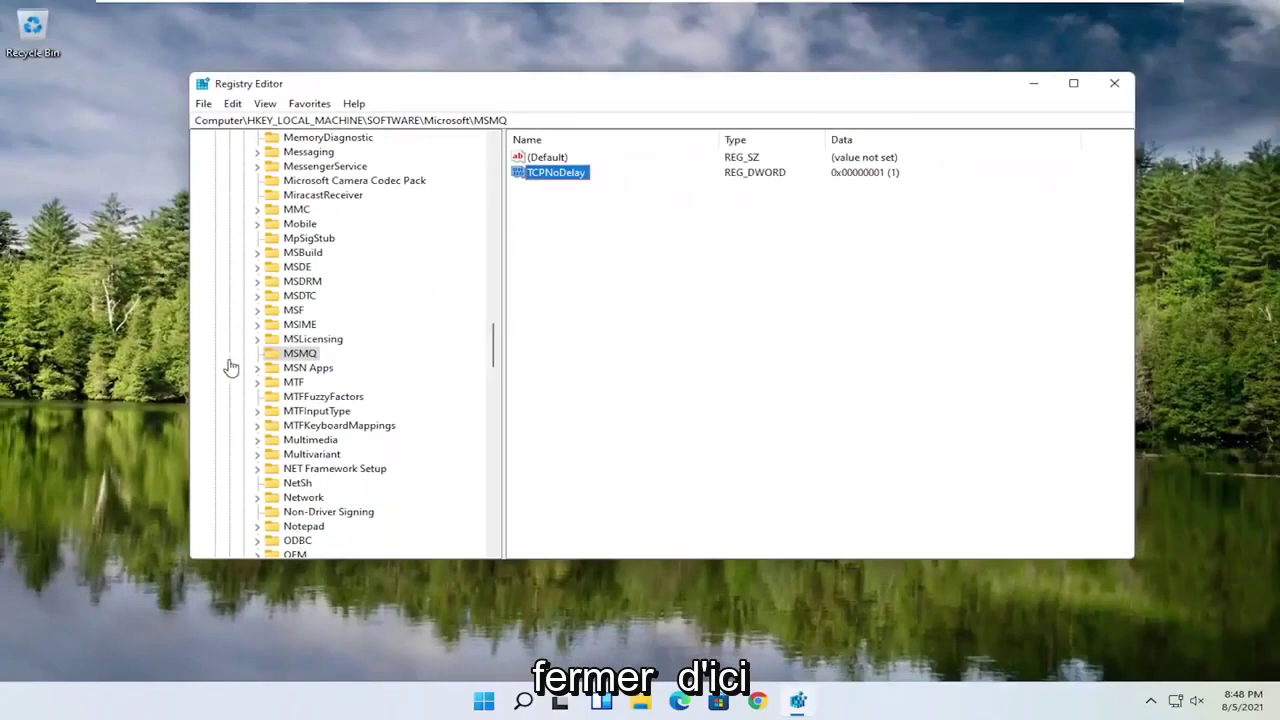
- Collapse the Microsoft, SOFTWARE and HKEY_LOCAL_MACHINE branches of the registry tree and close the Registry Editor
{"action": "left_click_drag", "start_coordinate": [497, 354], "coordinate": [500, 172]}
{"action": "left_click", "coordinate": [225, 293]}
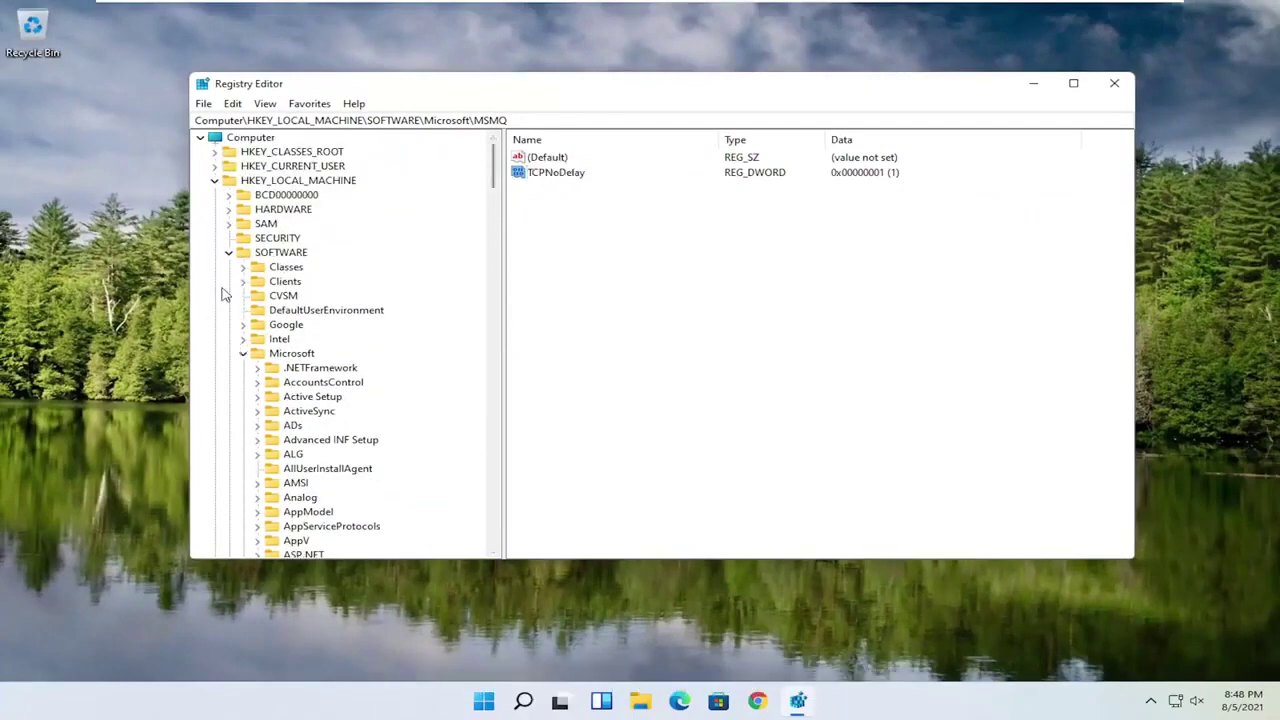
{"action": "left_click", "coordinate": [244, 353]}
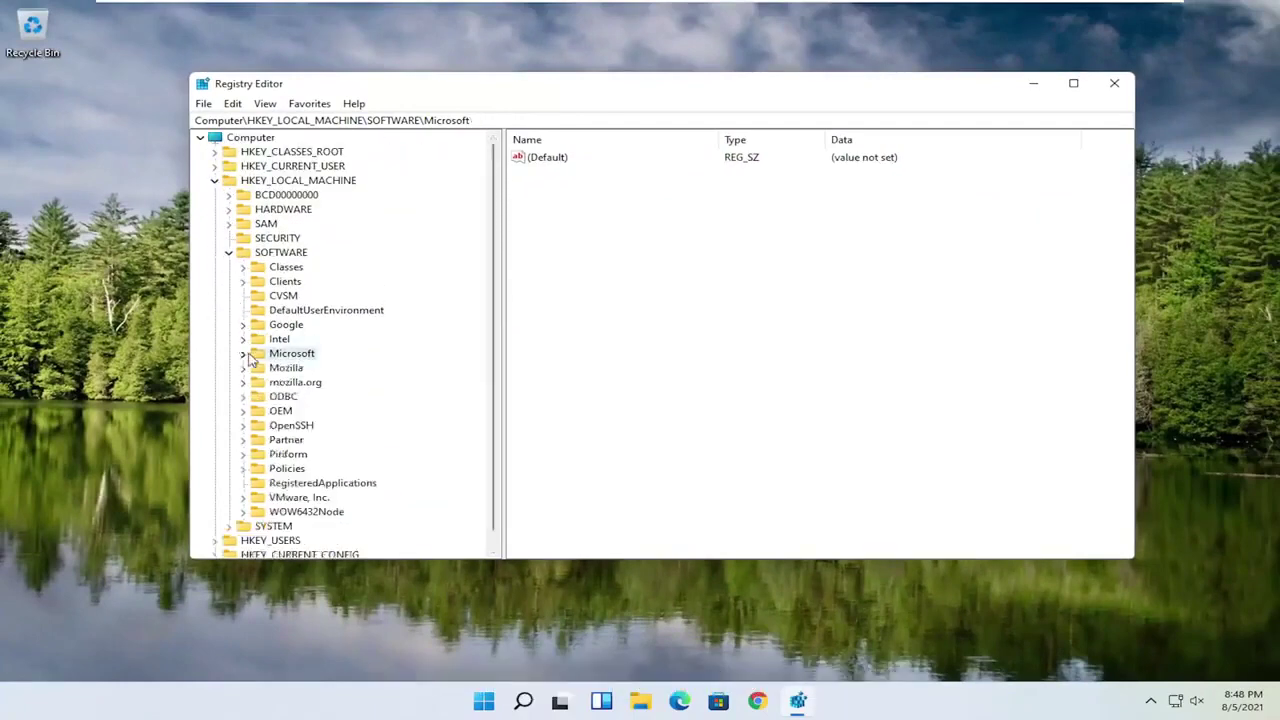
{"action": "left_click", "coordinate": [230, 253]}
{"action": "left_click", "coordinate": [219, 184]}
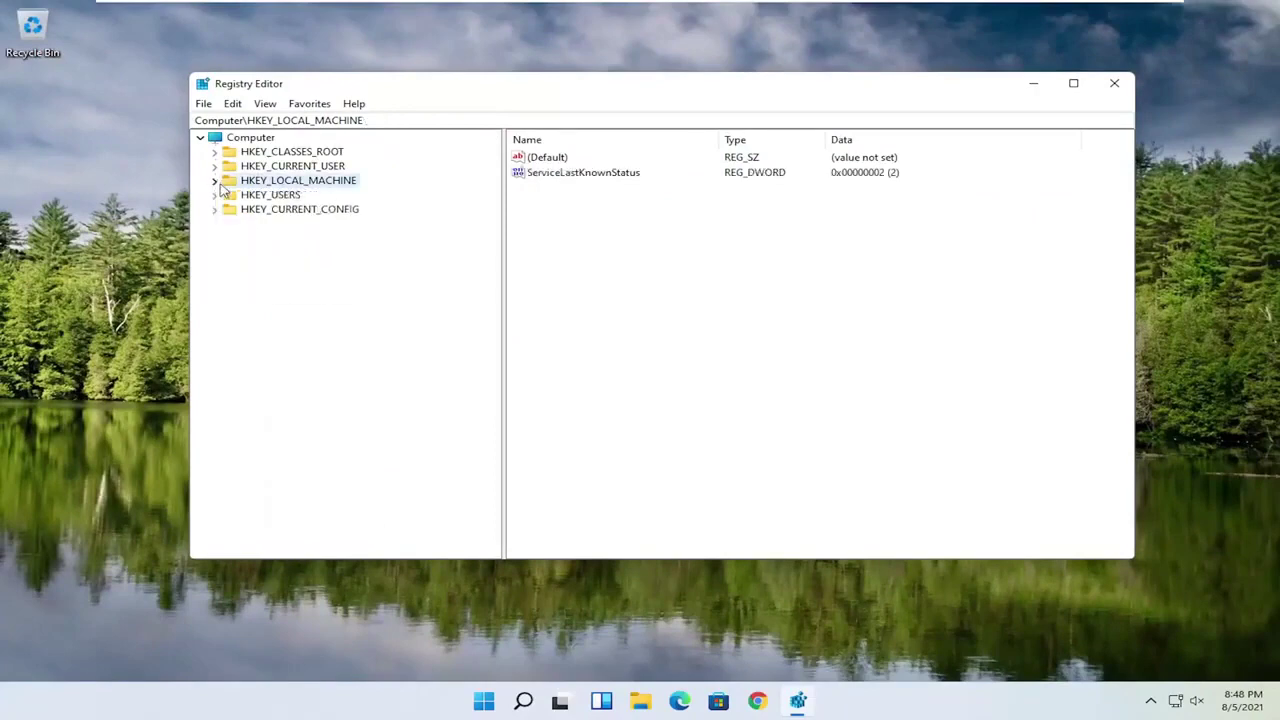
{"action": "left_click", "coordinate": [1114, 84]}
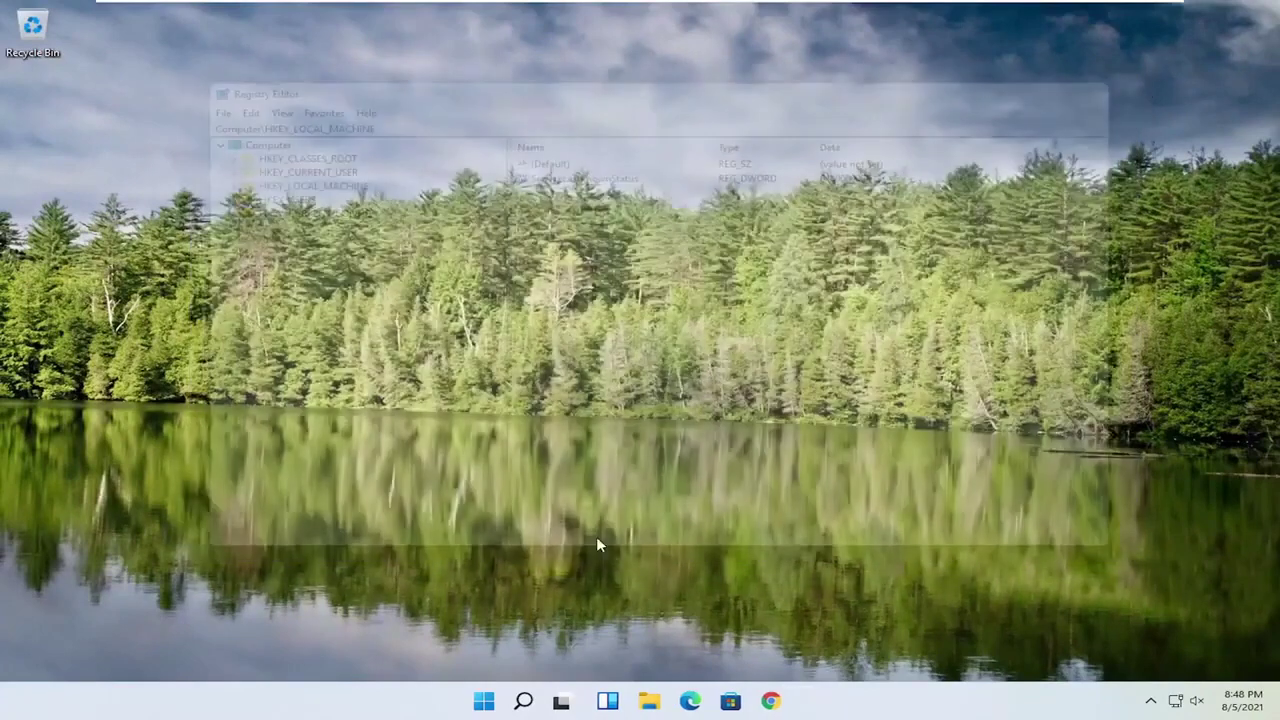
- Restart the computer to apply the registry changes
{"action": "right_click", "coordinate": [512, 705]}
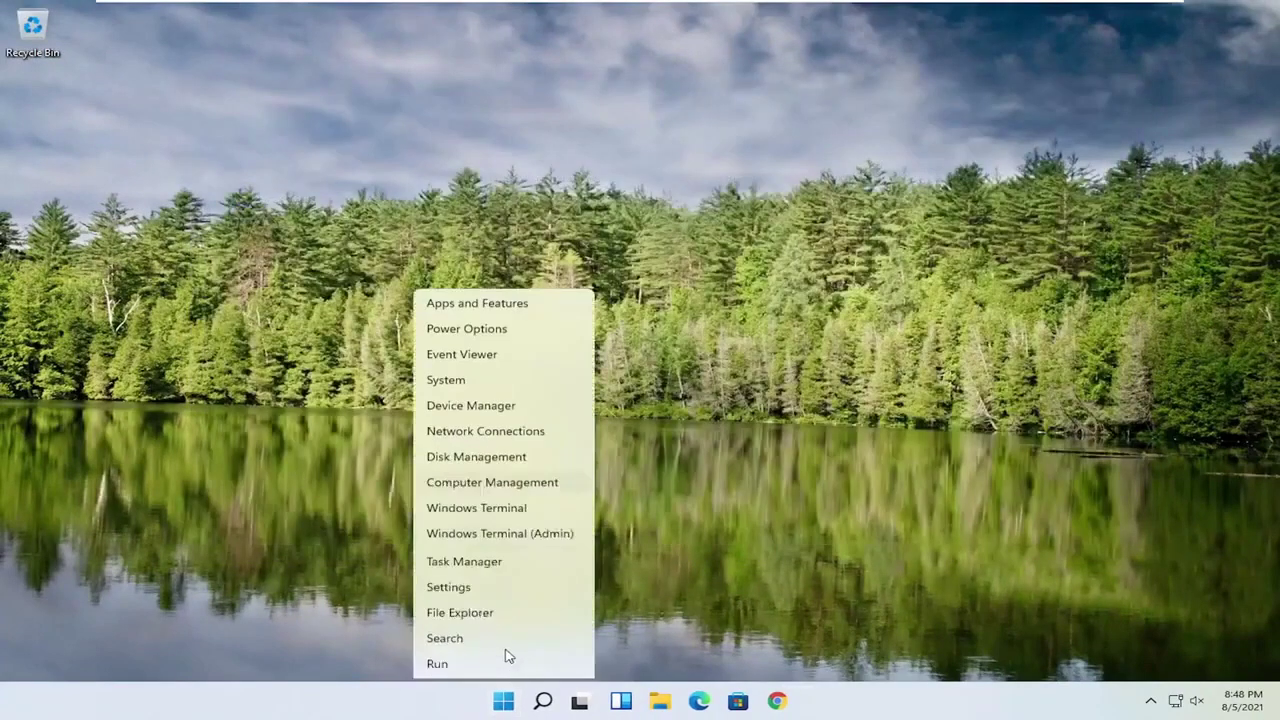
{"action": "mouse_move", "coordinate": [503, 640]}
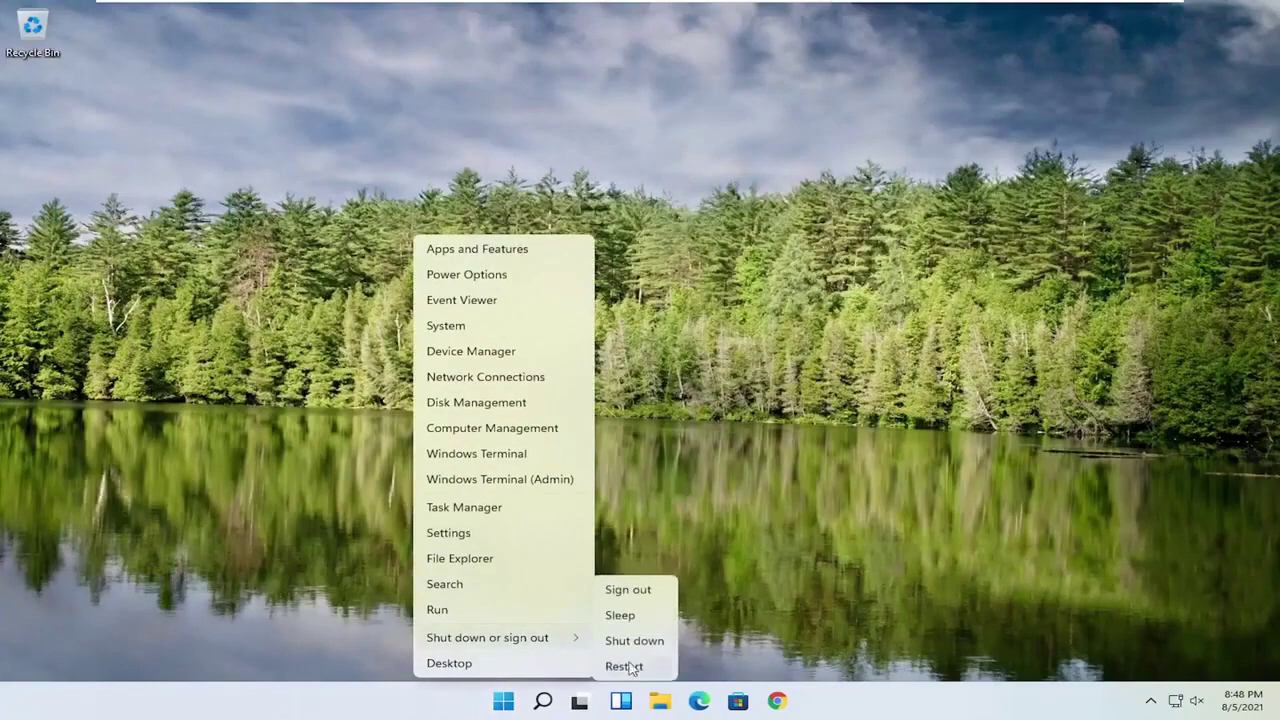
{"action": "left_click", "coordinate": [628, 660]}
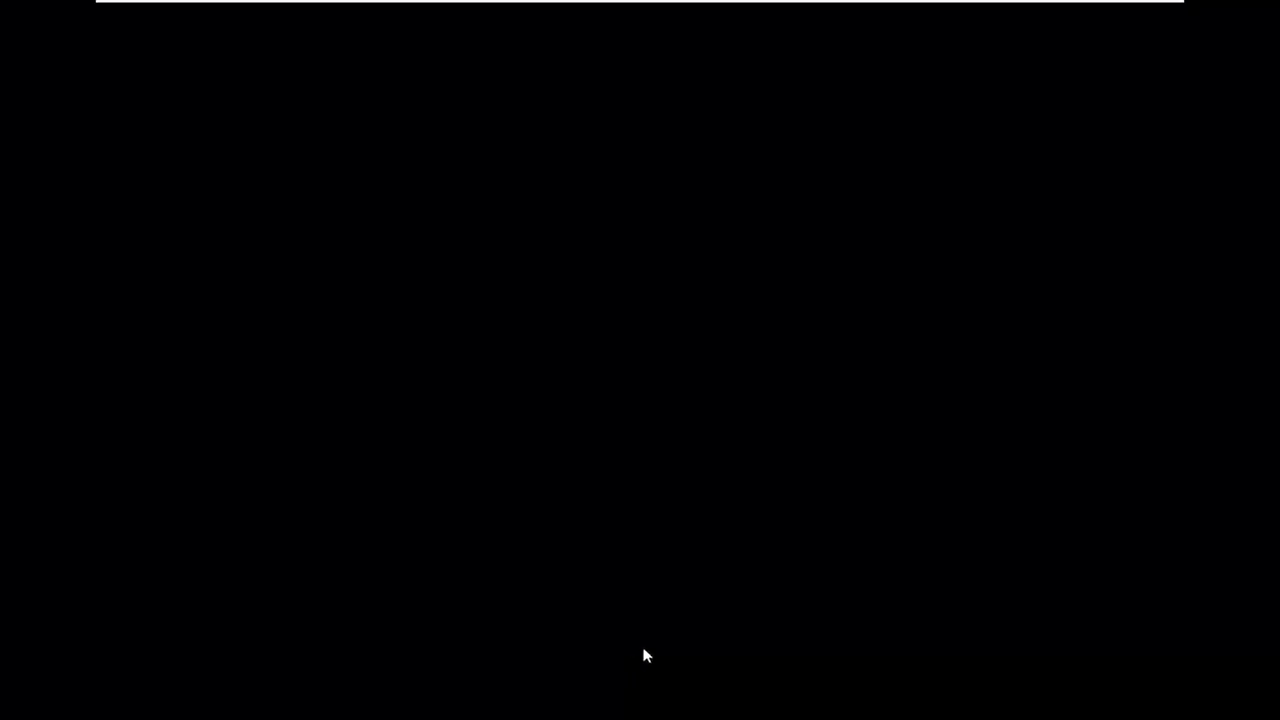